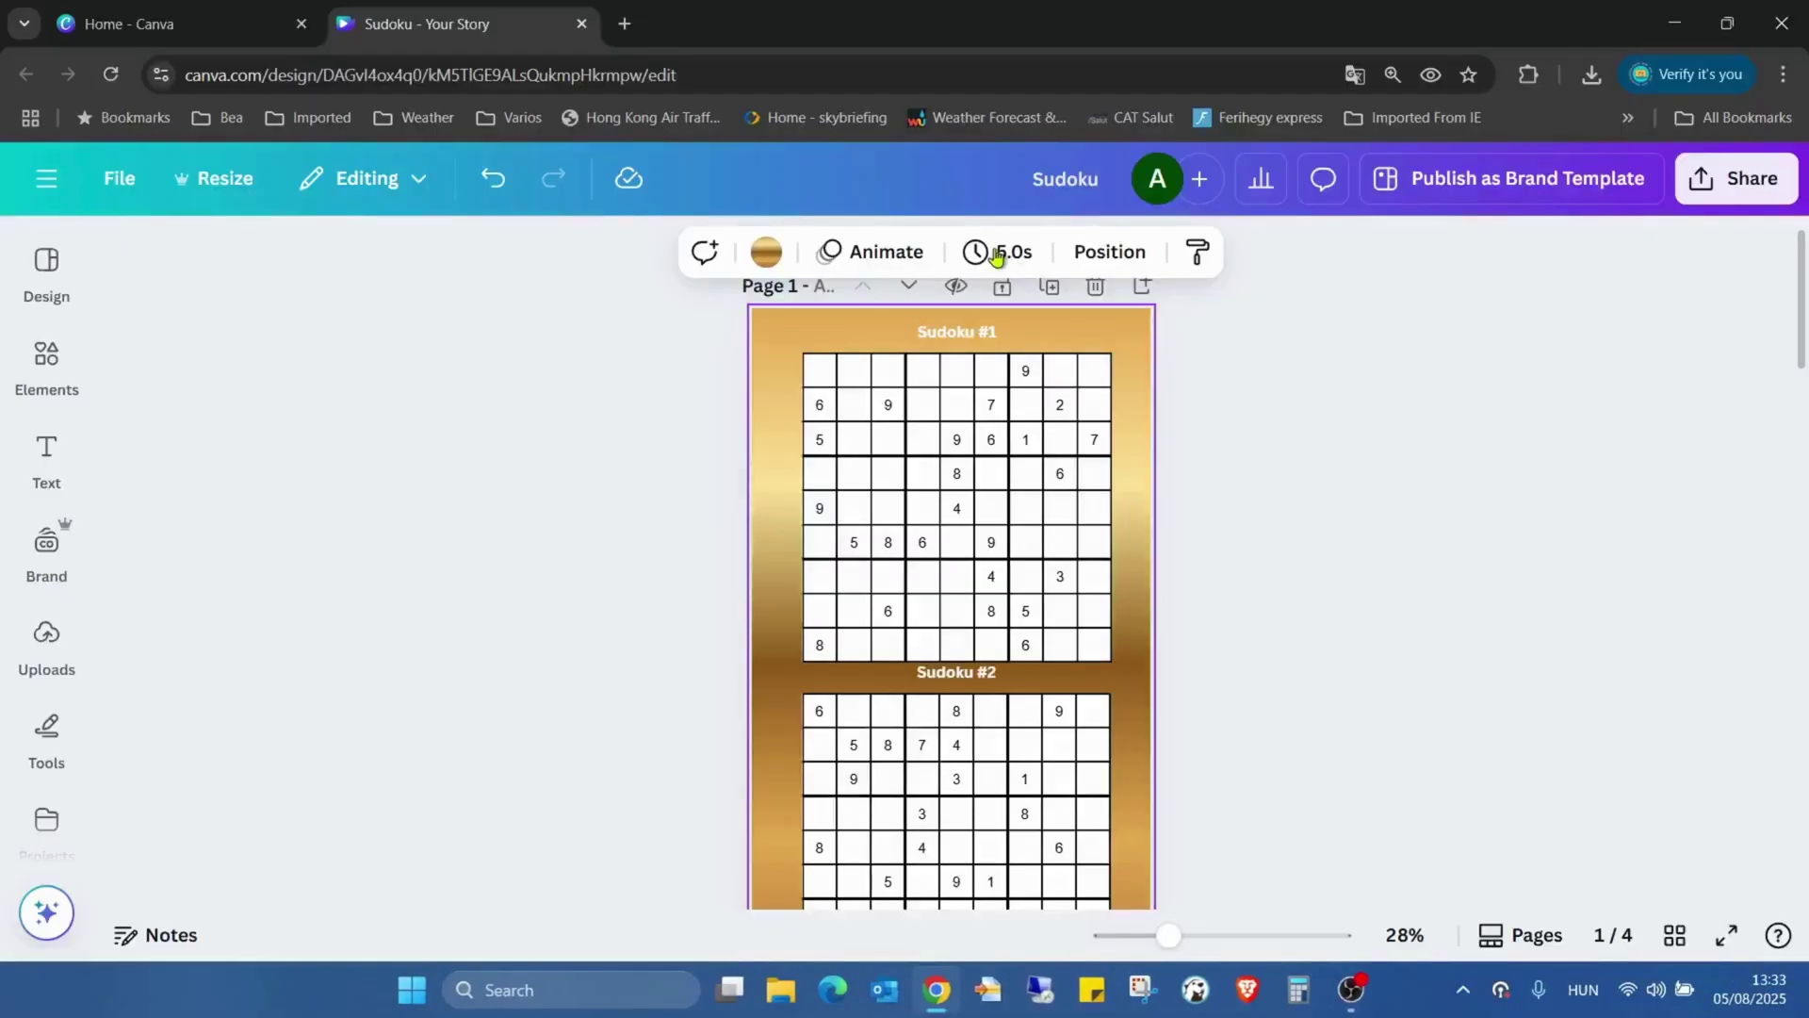
scroll(1206, 518, down, 1)
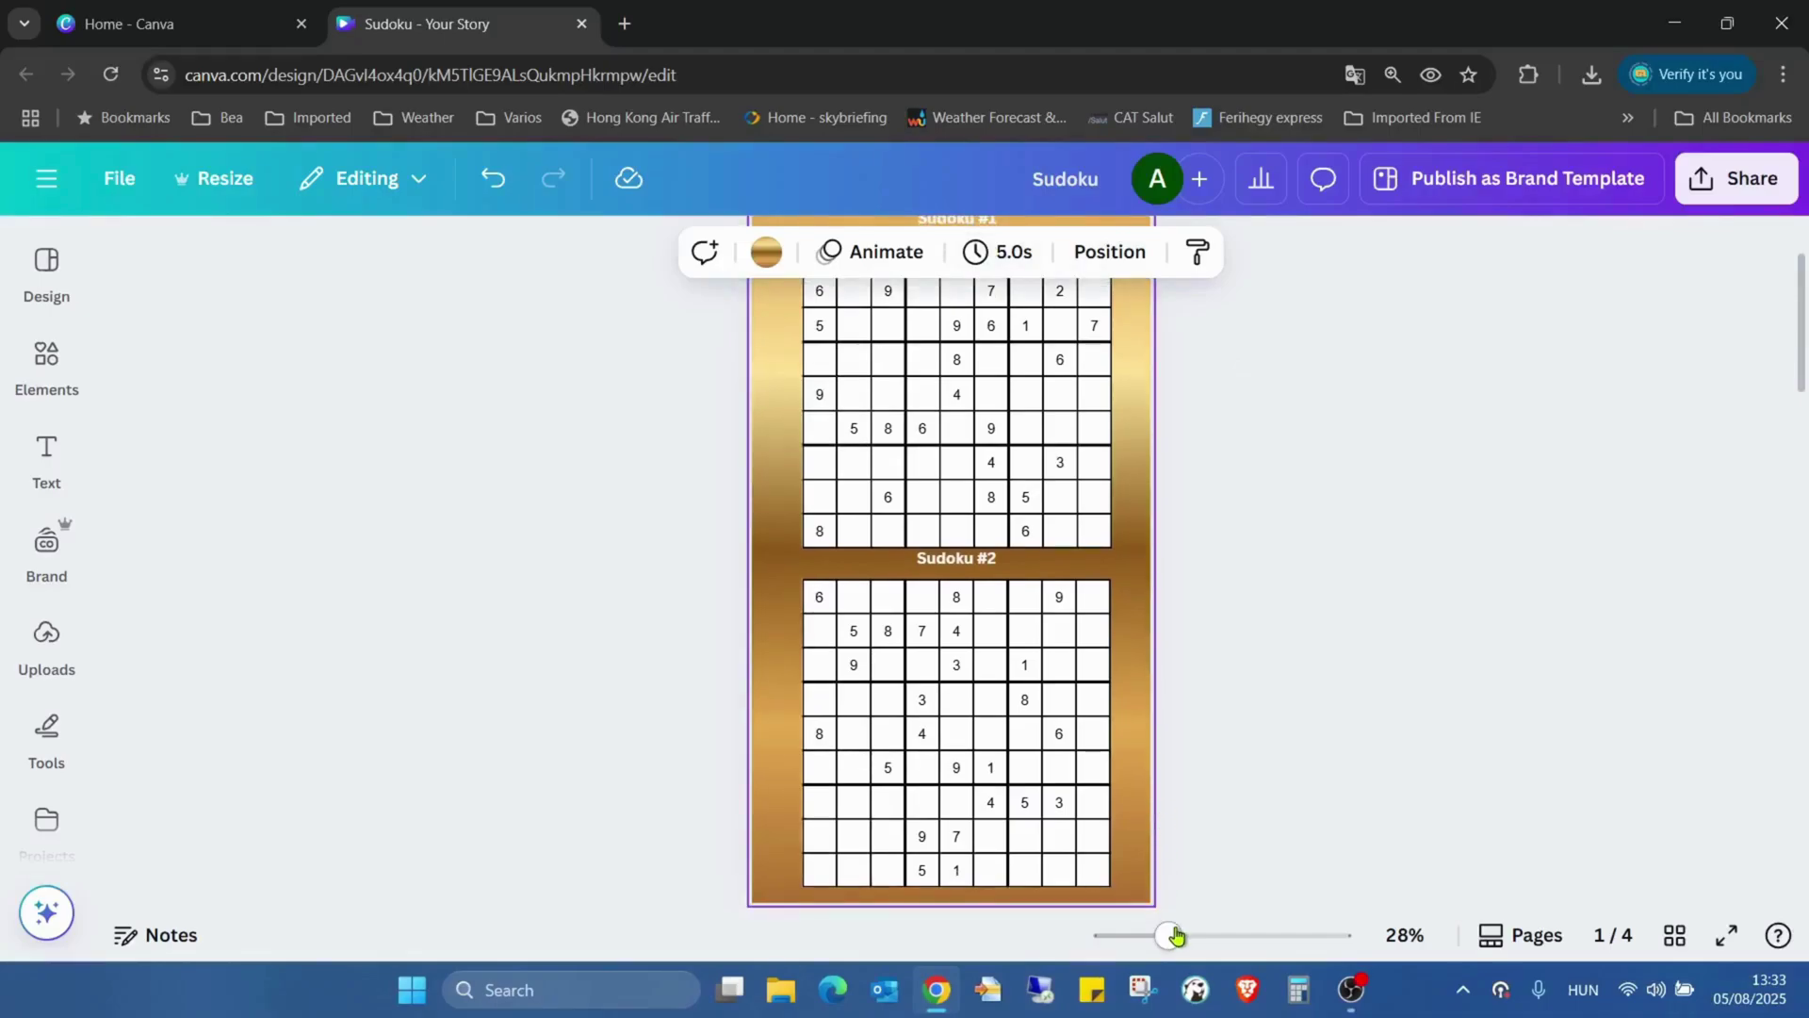
Zoom the canvas out to 22% so the whole grey page 3 fits in view
drag(1167, 936, 1153, 937)
scroll(1237, 556, down, 4)
scroll(1237, 555, down, 4)
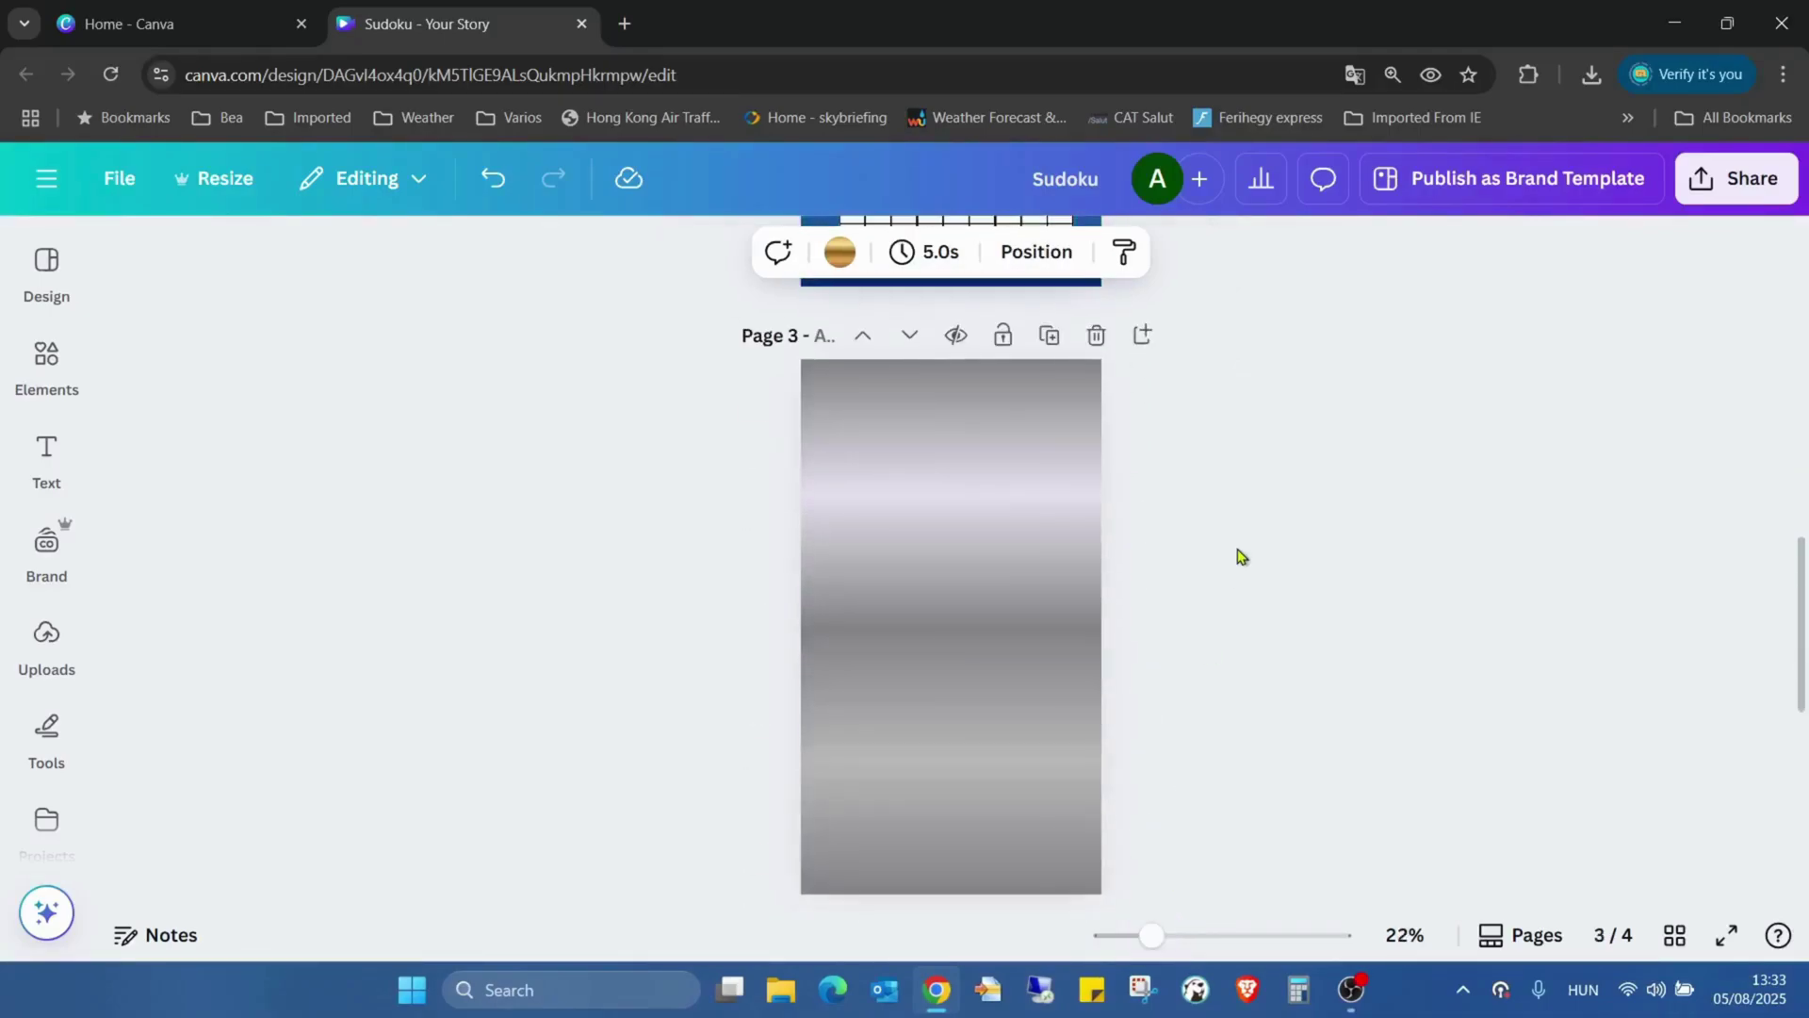
scroll(1236, 555, down, 2)
scroll(1237, 556, up, 1)
scroll(1237, 556, up, 4)
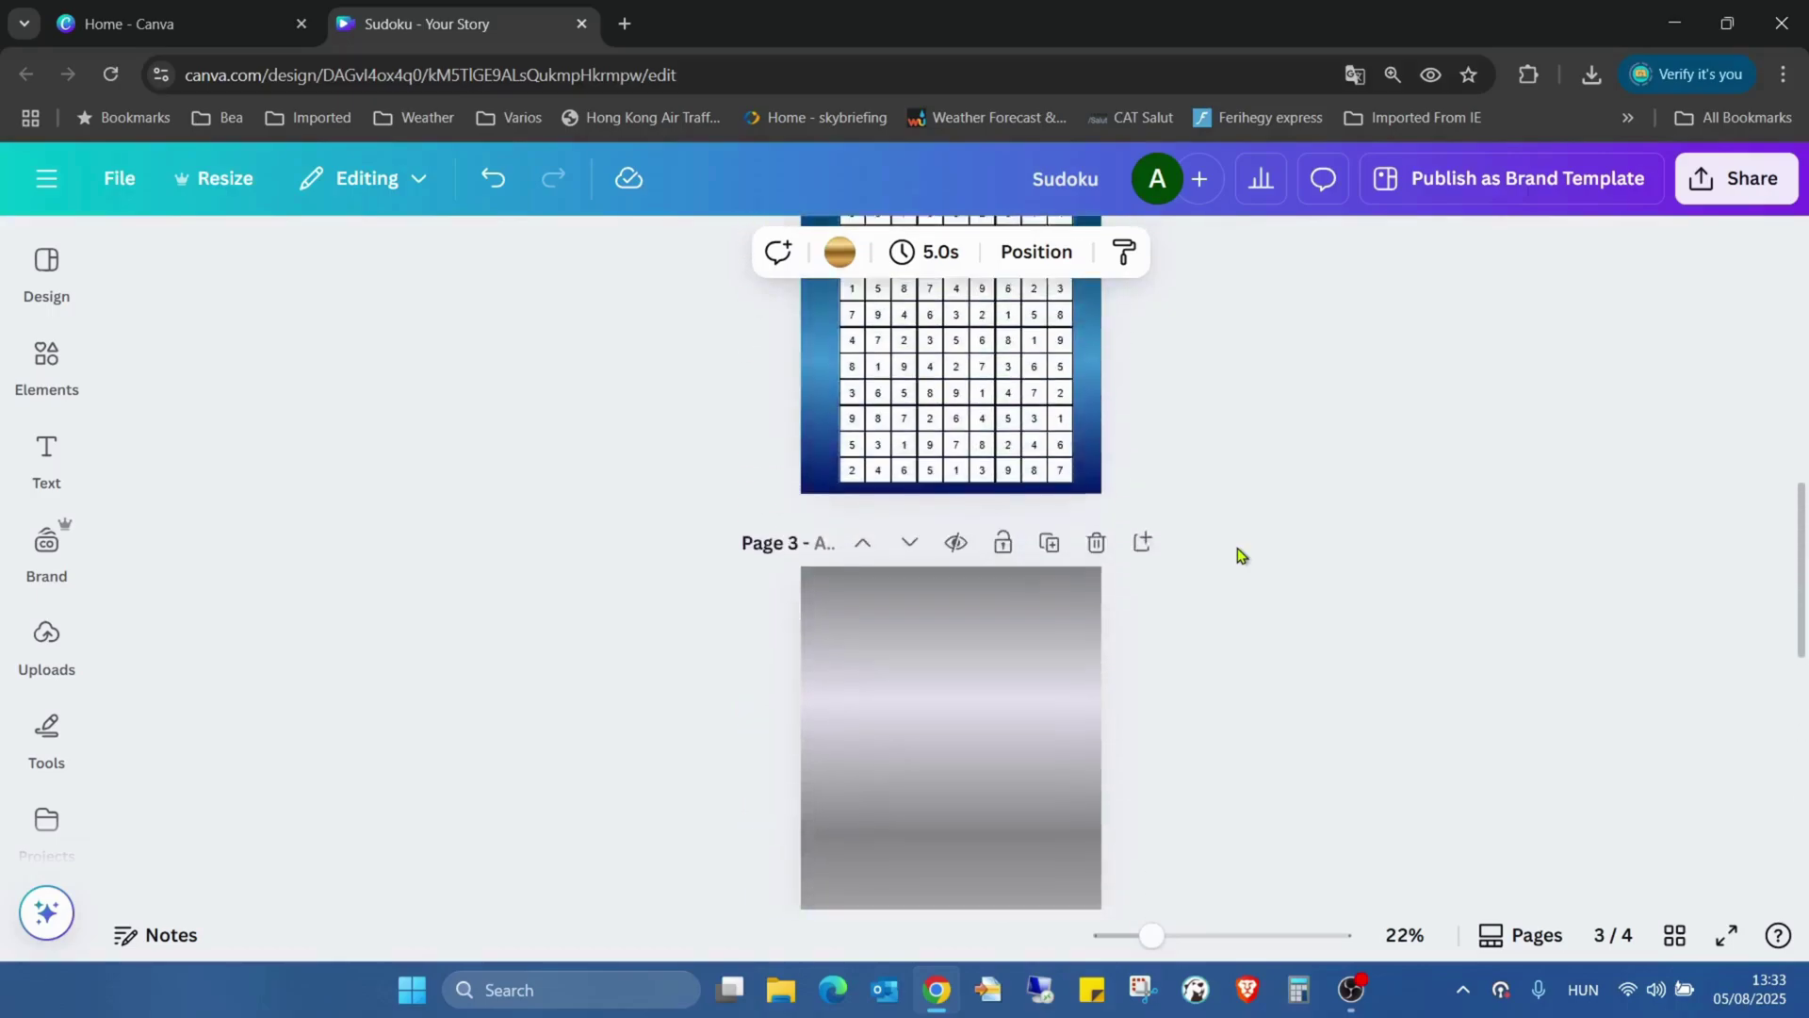
scroll(1237, 556, up, 6)
scroll(1237, 555, up, 2)
scroll(1237, 555, down, 5)
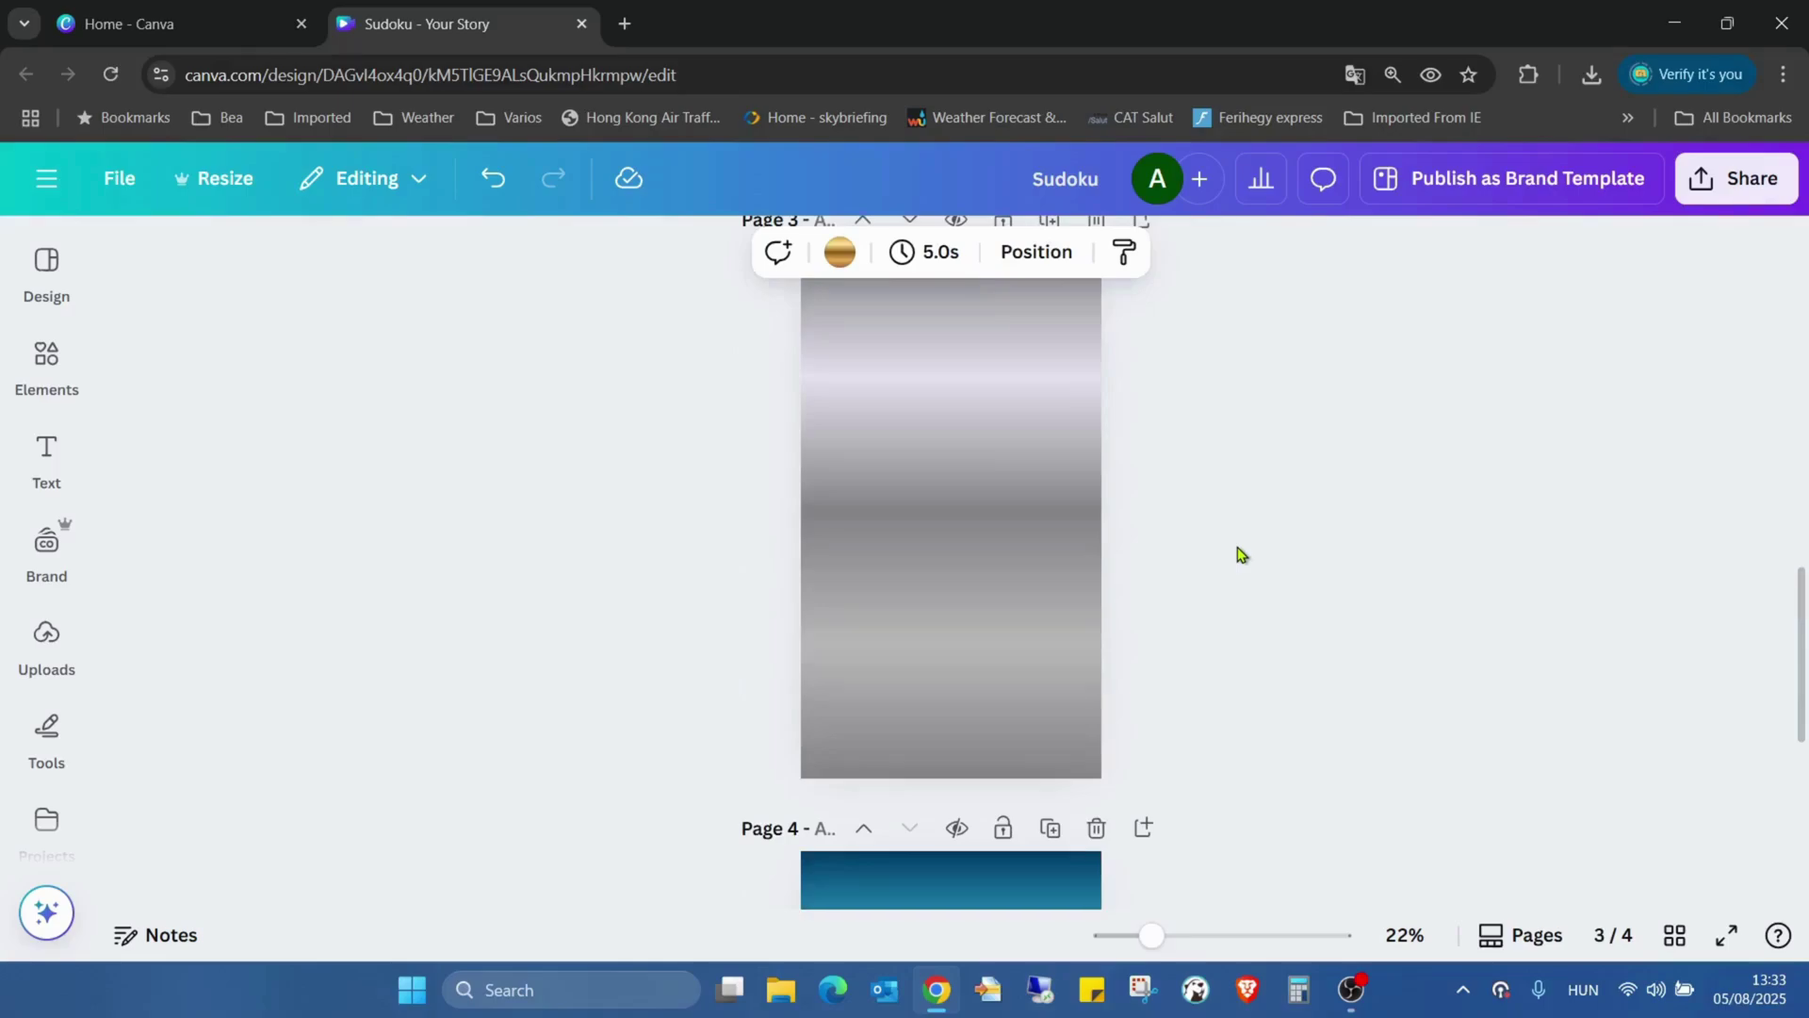
scroll(1236, 554, up, 1)
scroll(1231, 513, up, 1)
scroll(1230, 514, down, 2)
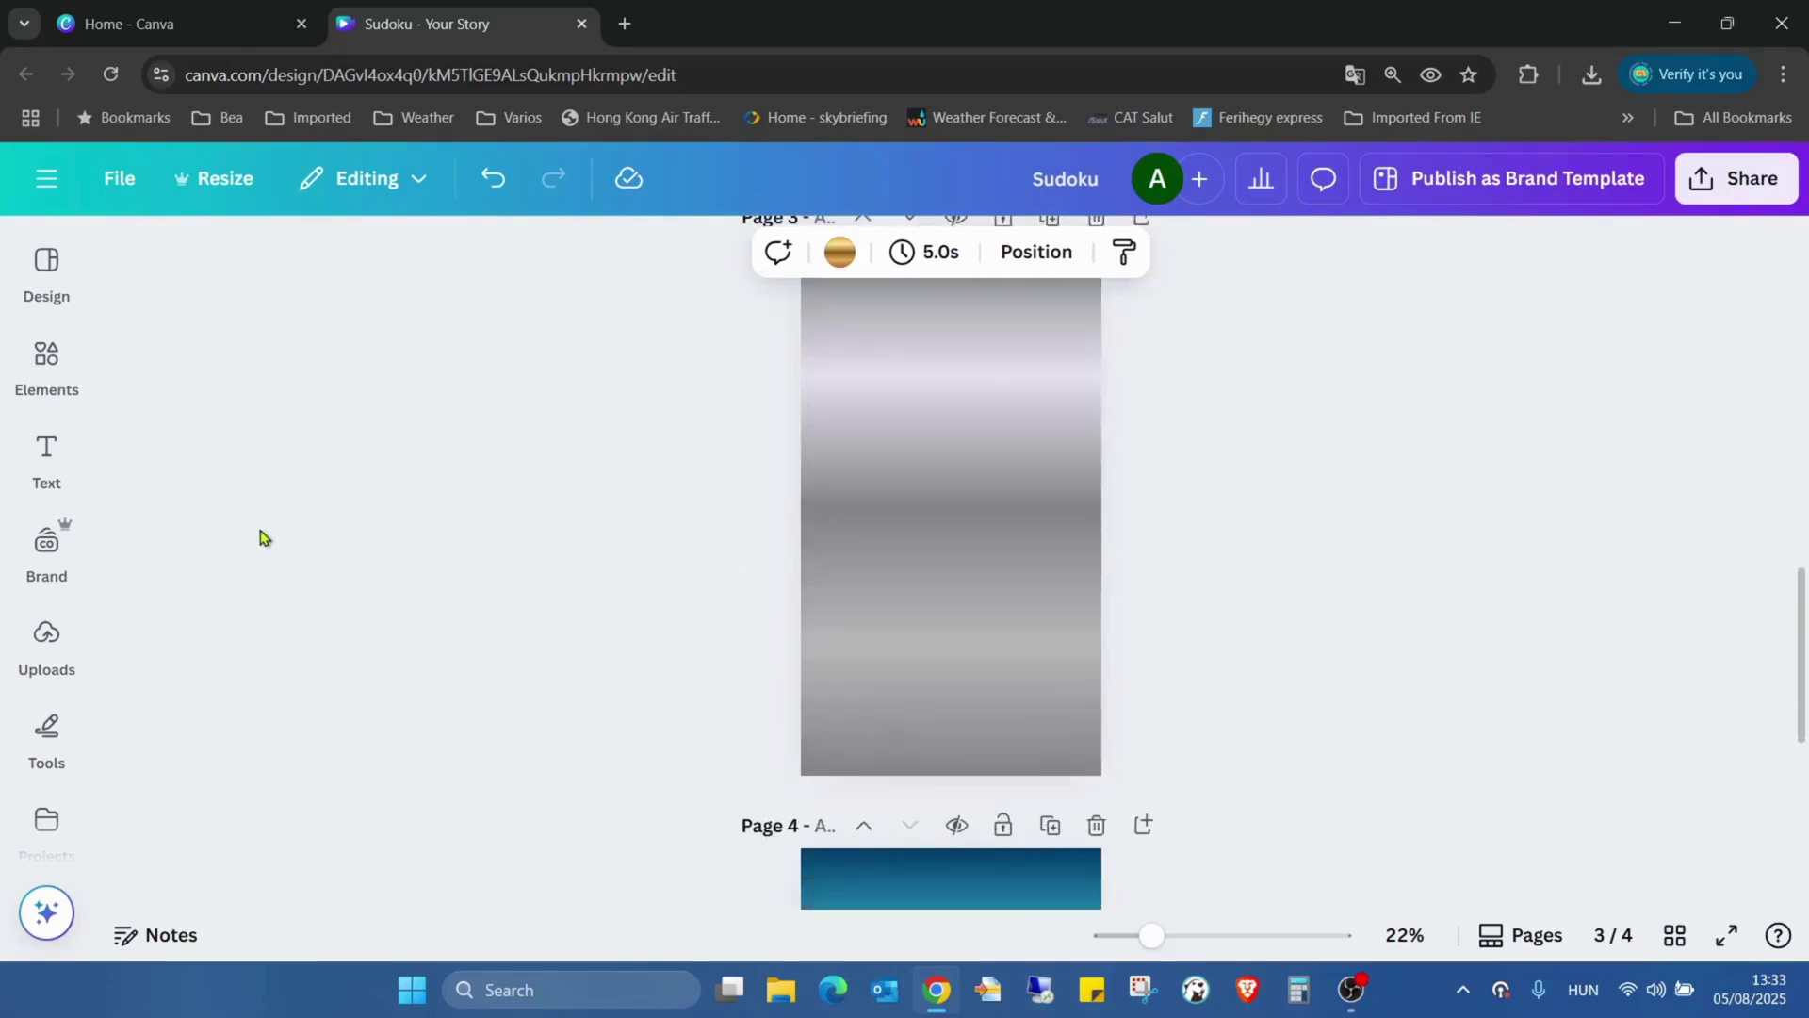
Find and open the Sudoku Generator app from the Apps library
click(56, 481)
scroll(56, 488, down, 2)
click(48, 460)
click(55, 700)
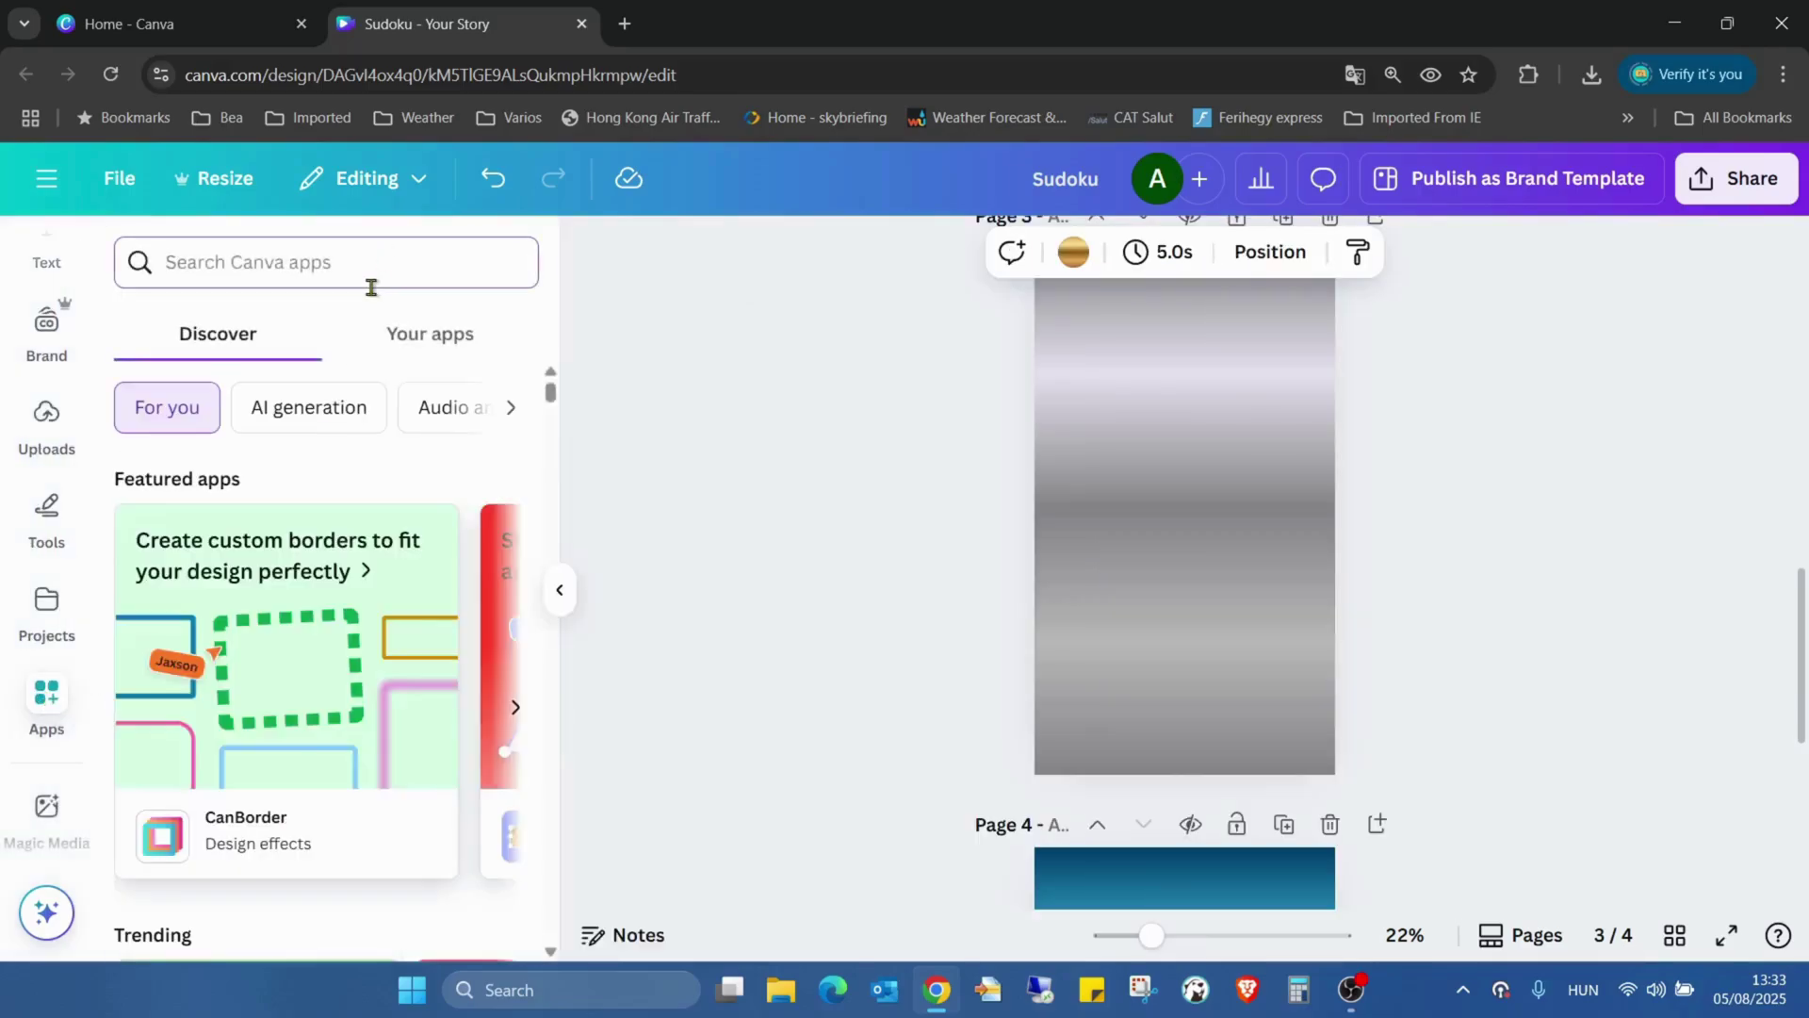
text(sudoku)
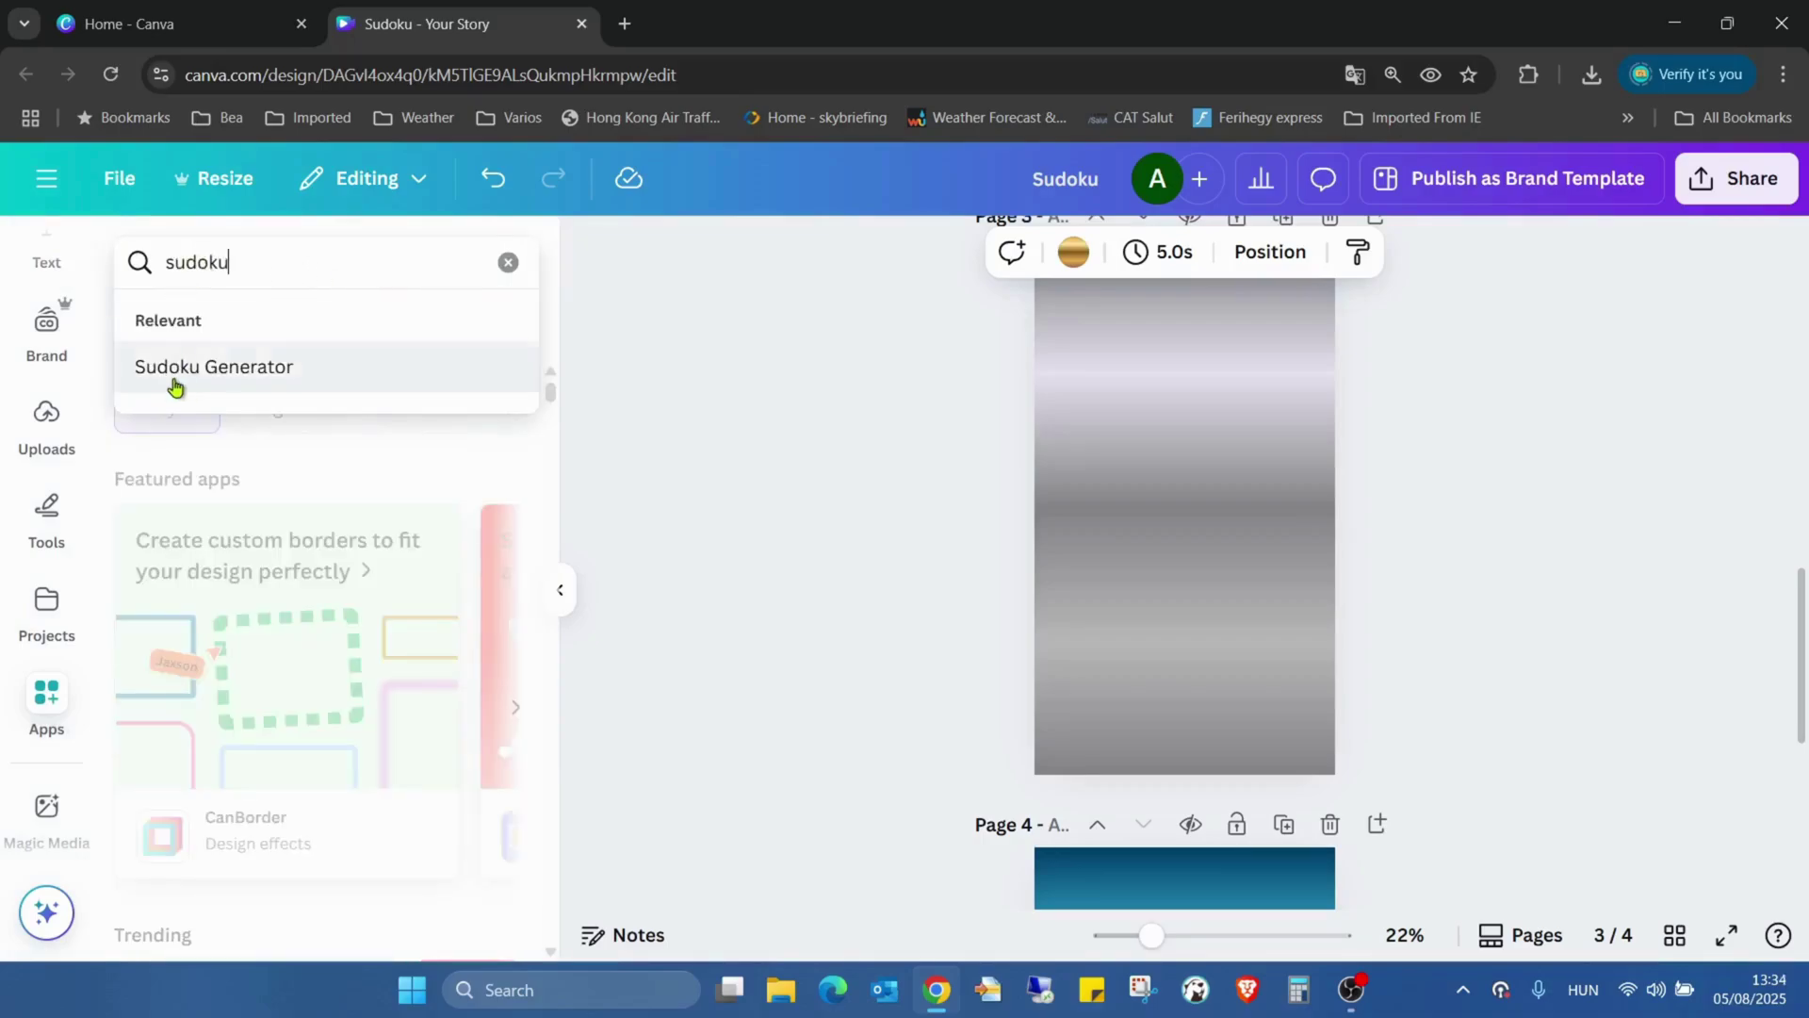
click(231, 381)
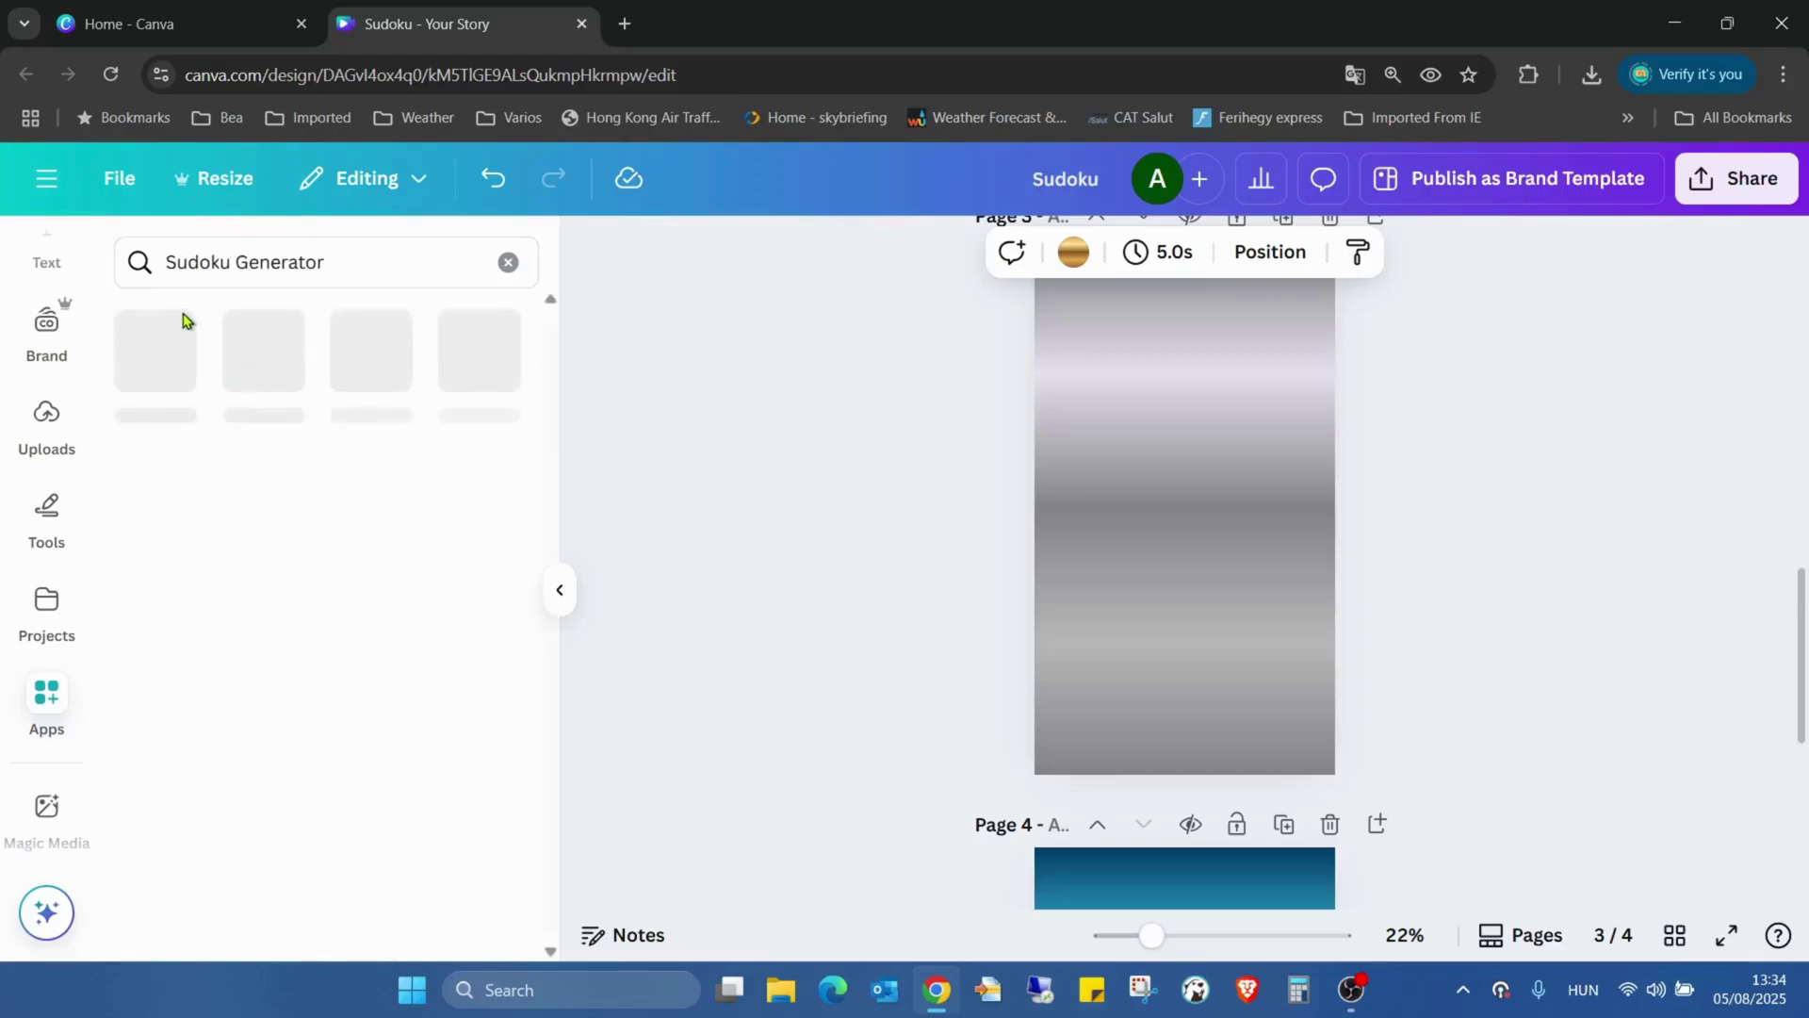
click(160, 372)
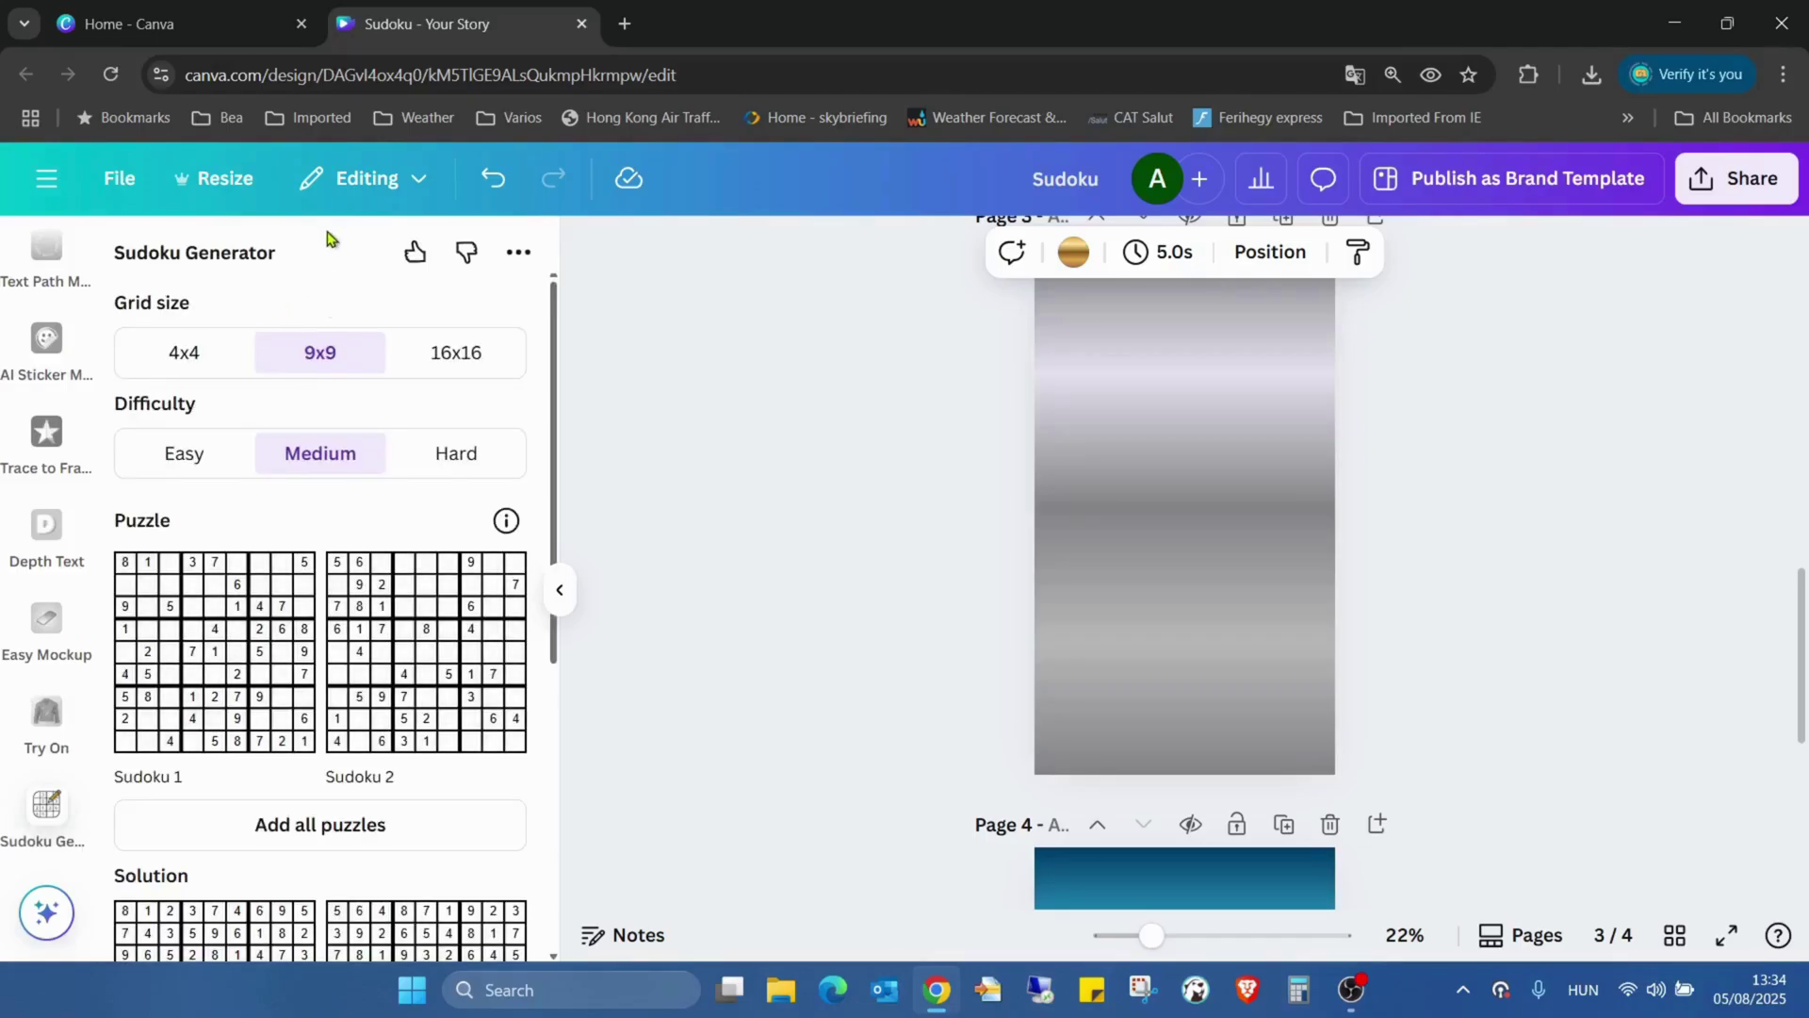
Preview the puzzles as 4x4 and 16x16 grids, then return to 9x9
click(175, 355)
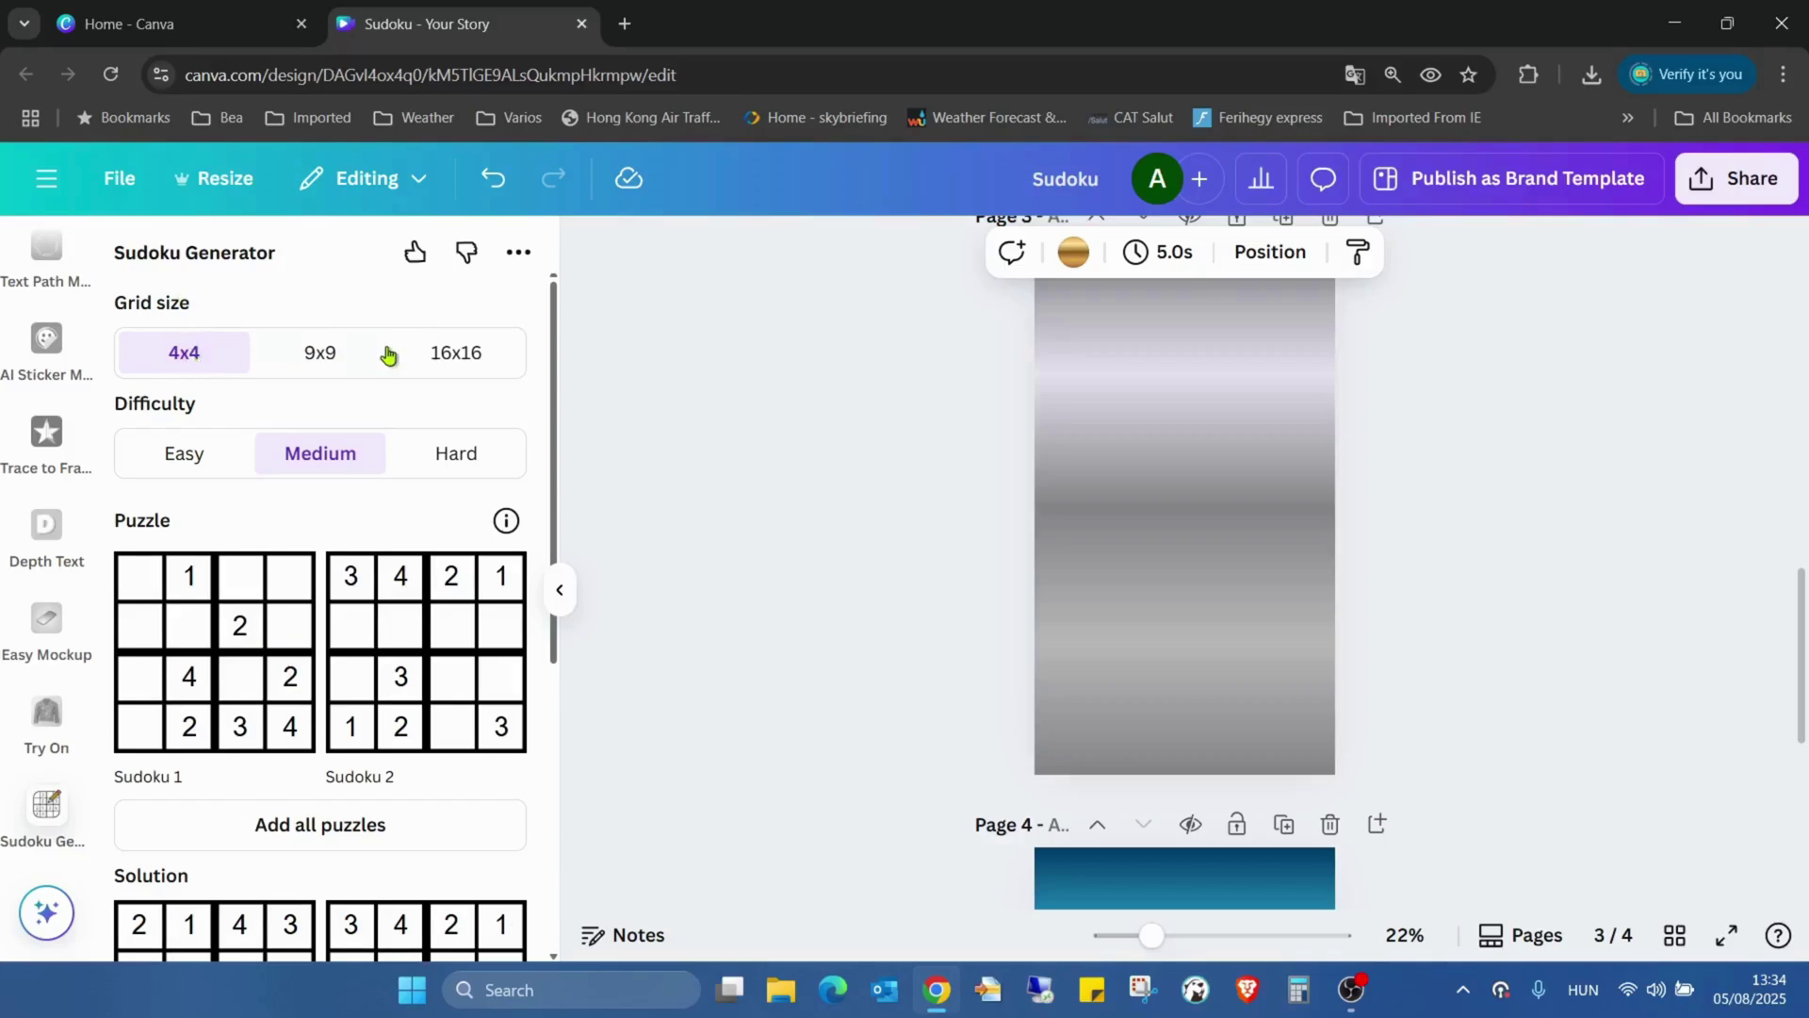
click(335, 353)
click(486, 346)
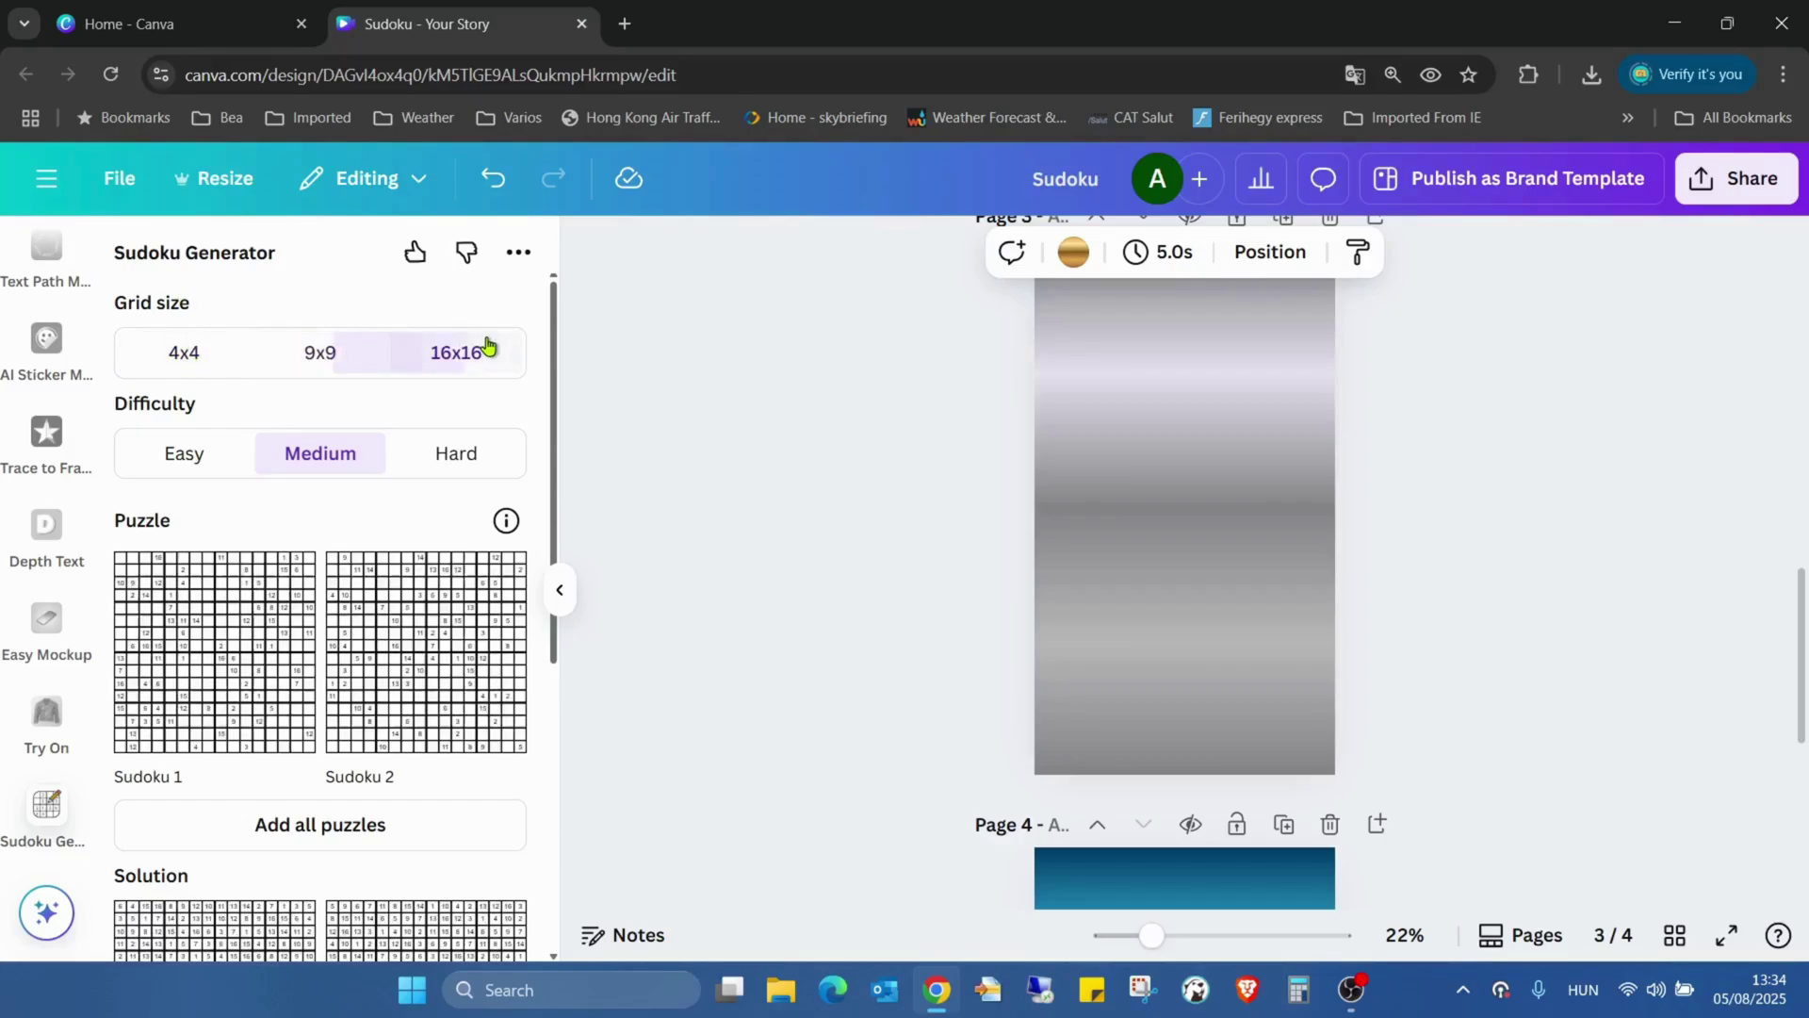
click(361, 349)
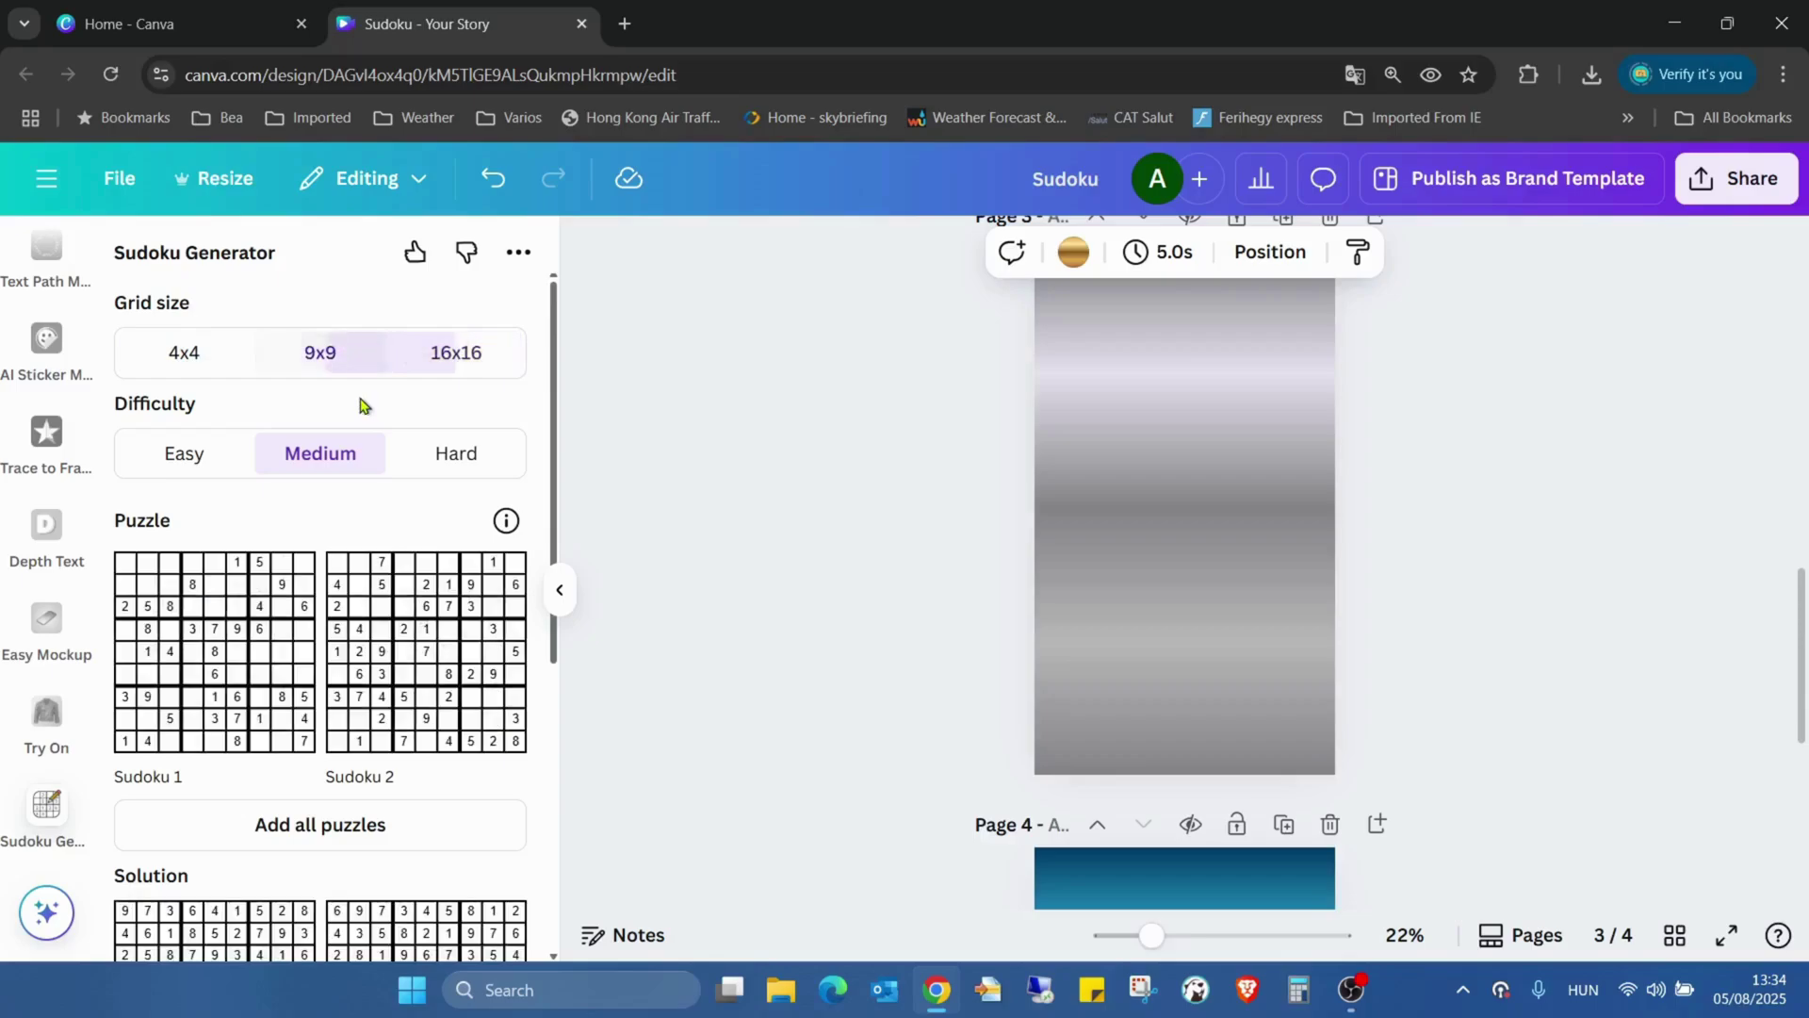
Try Easy, Medium and Hard difficulties, settling on Medium
click(213, 454)
click(322, 456)
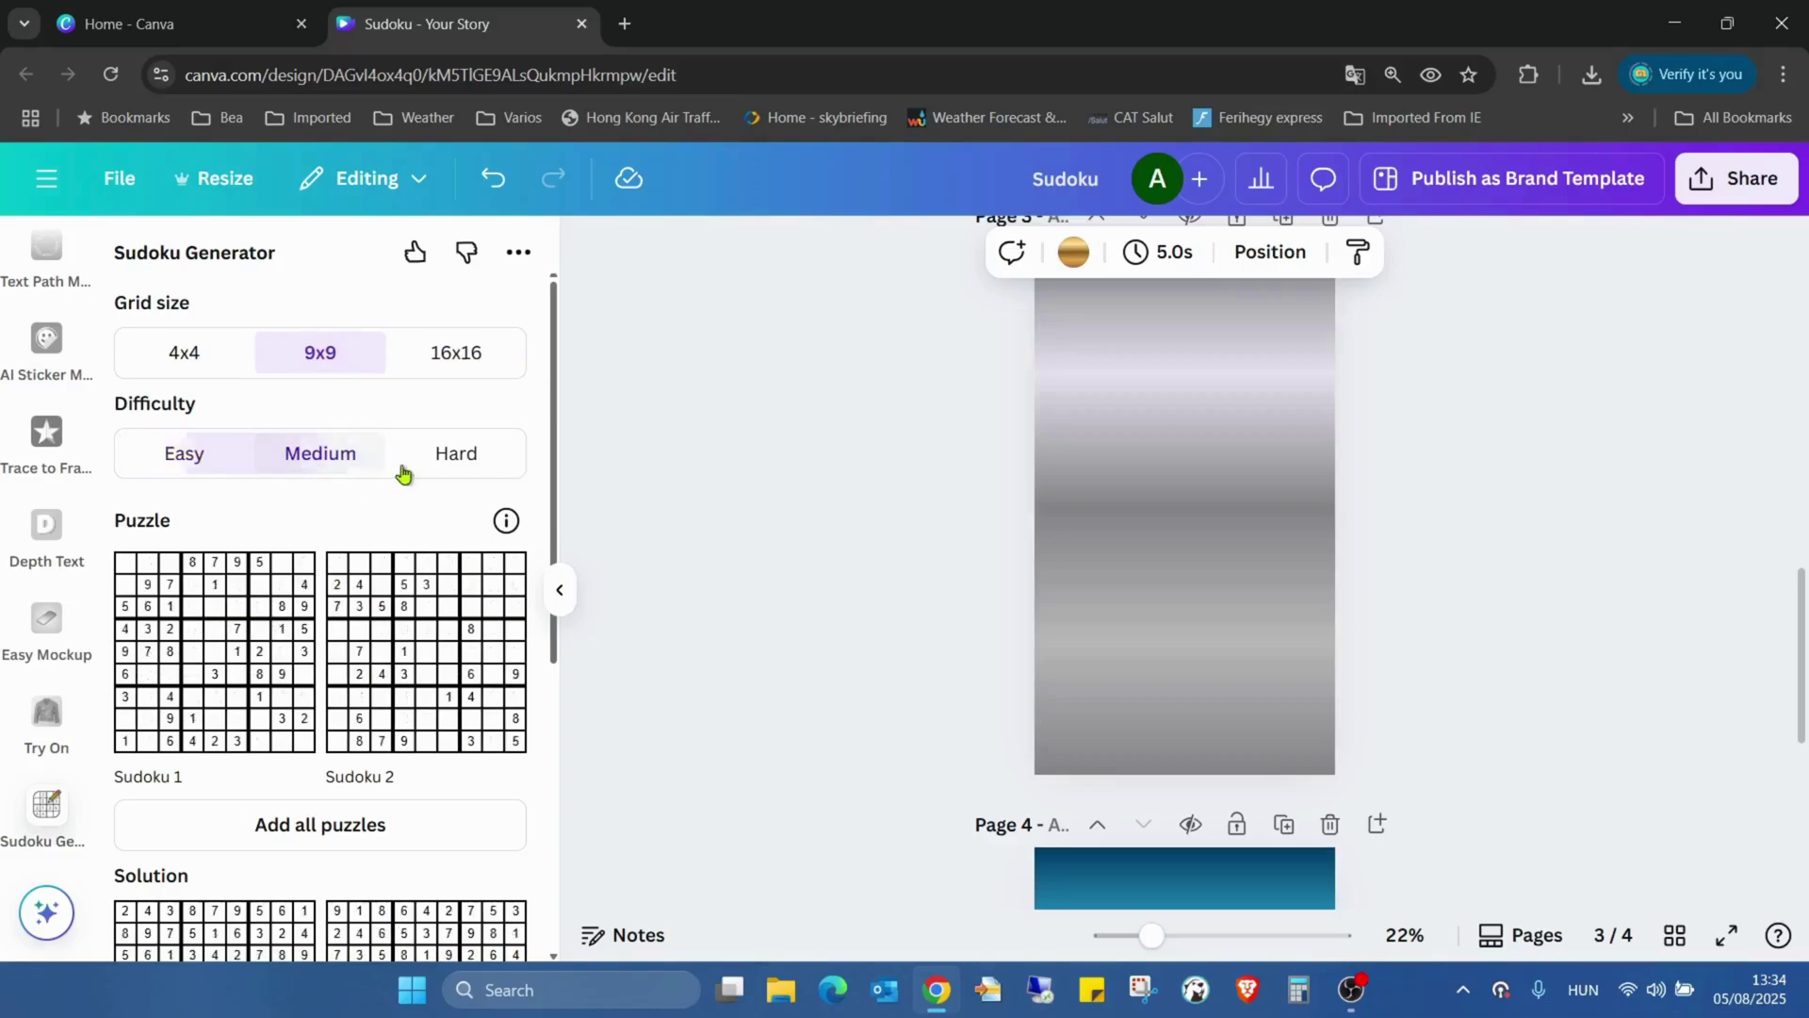
click(497, 464)
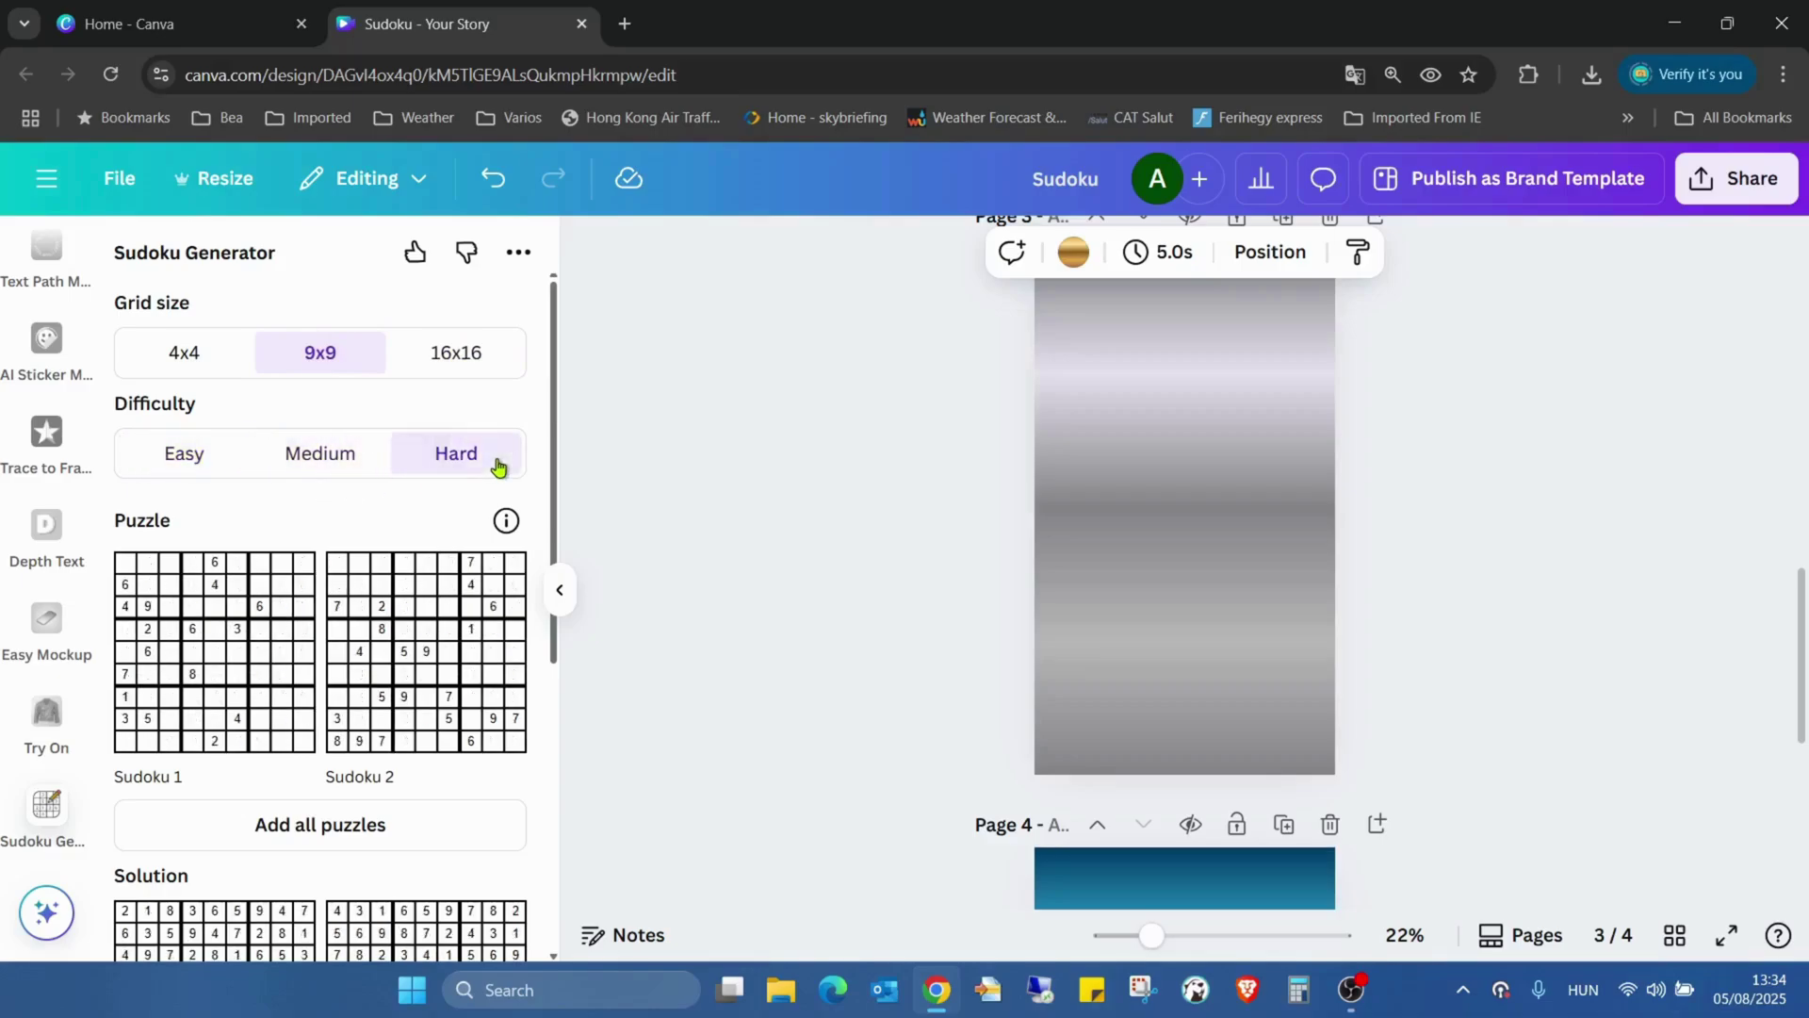
click(209, 466)
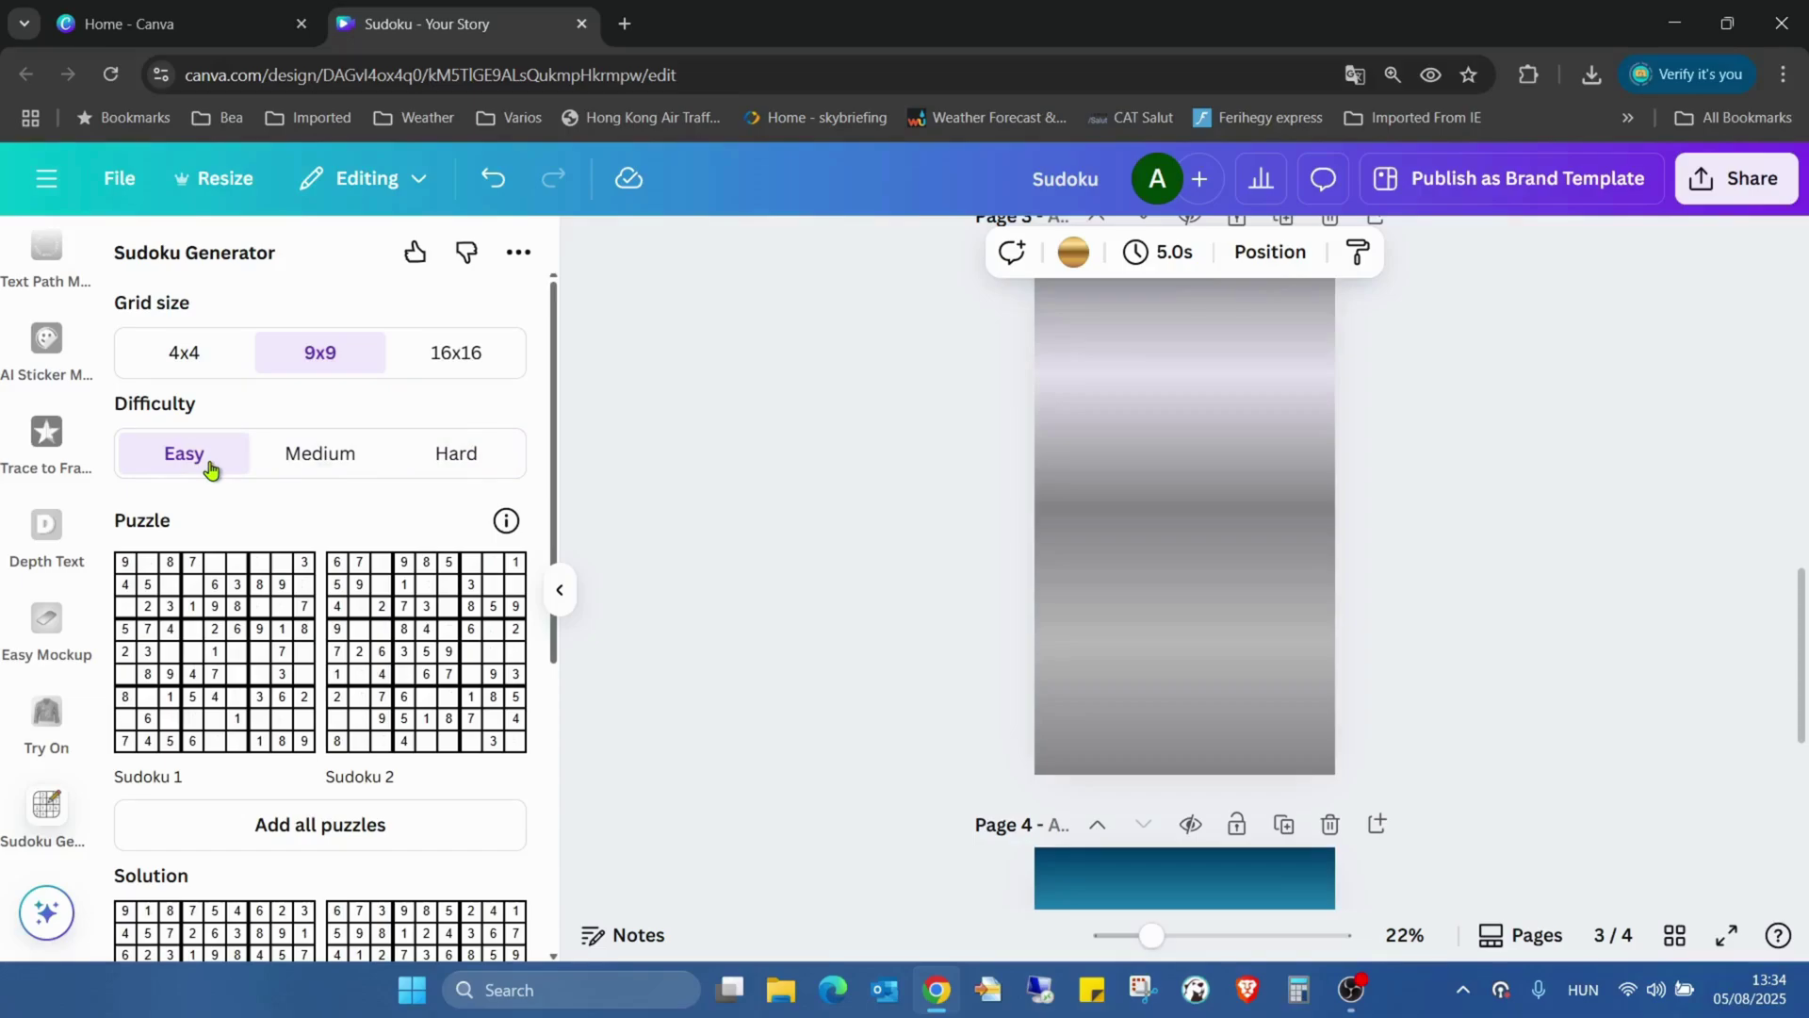
click(265, 450)
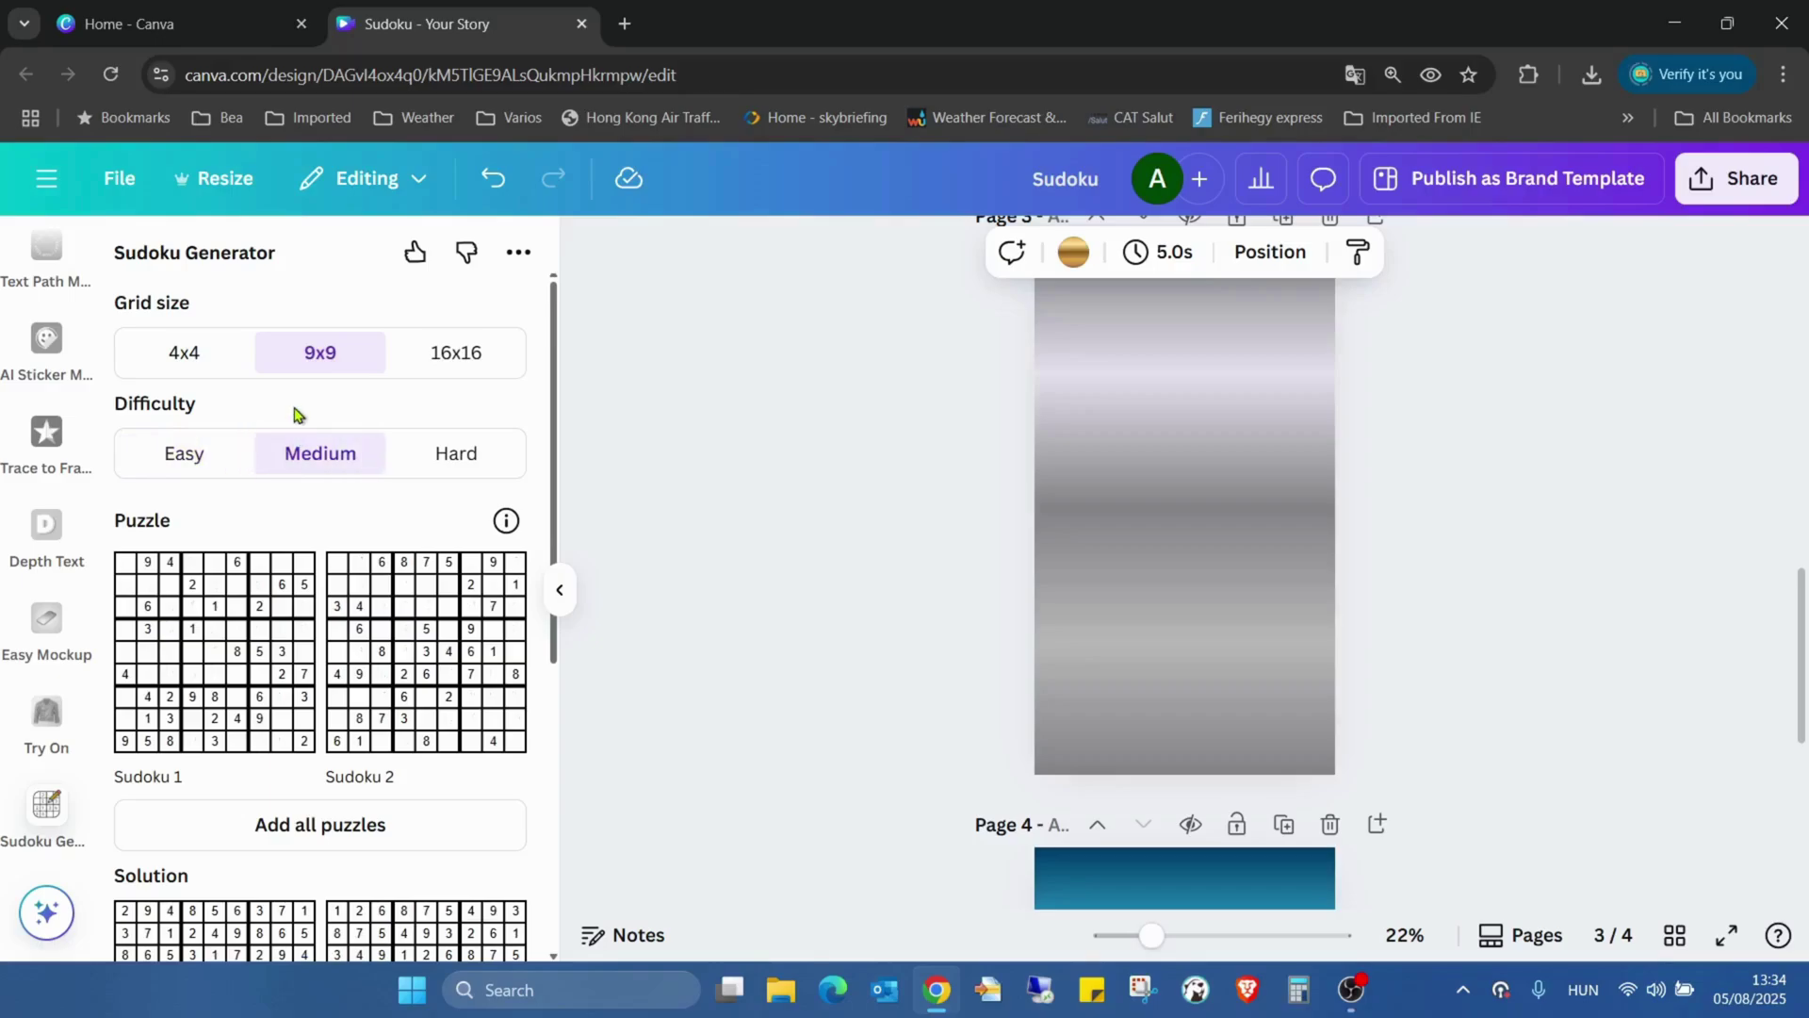
click(407, 453)
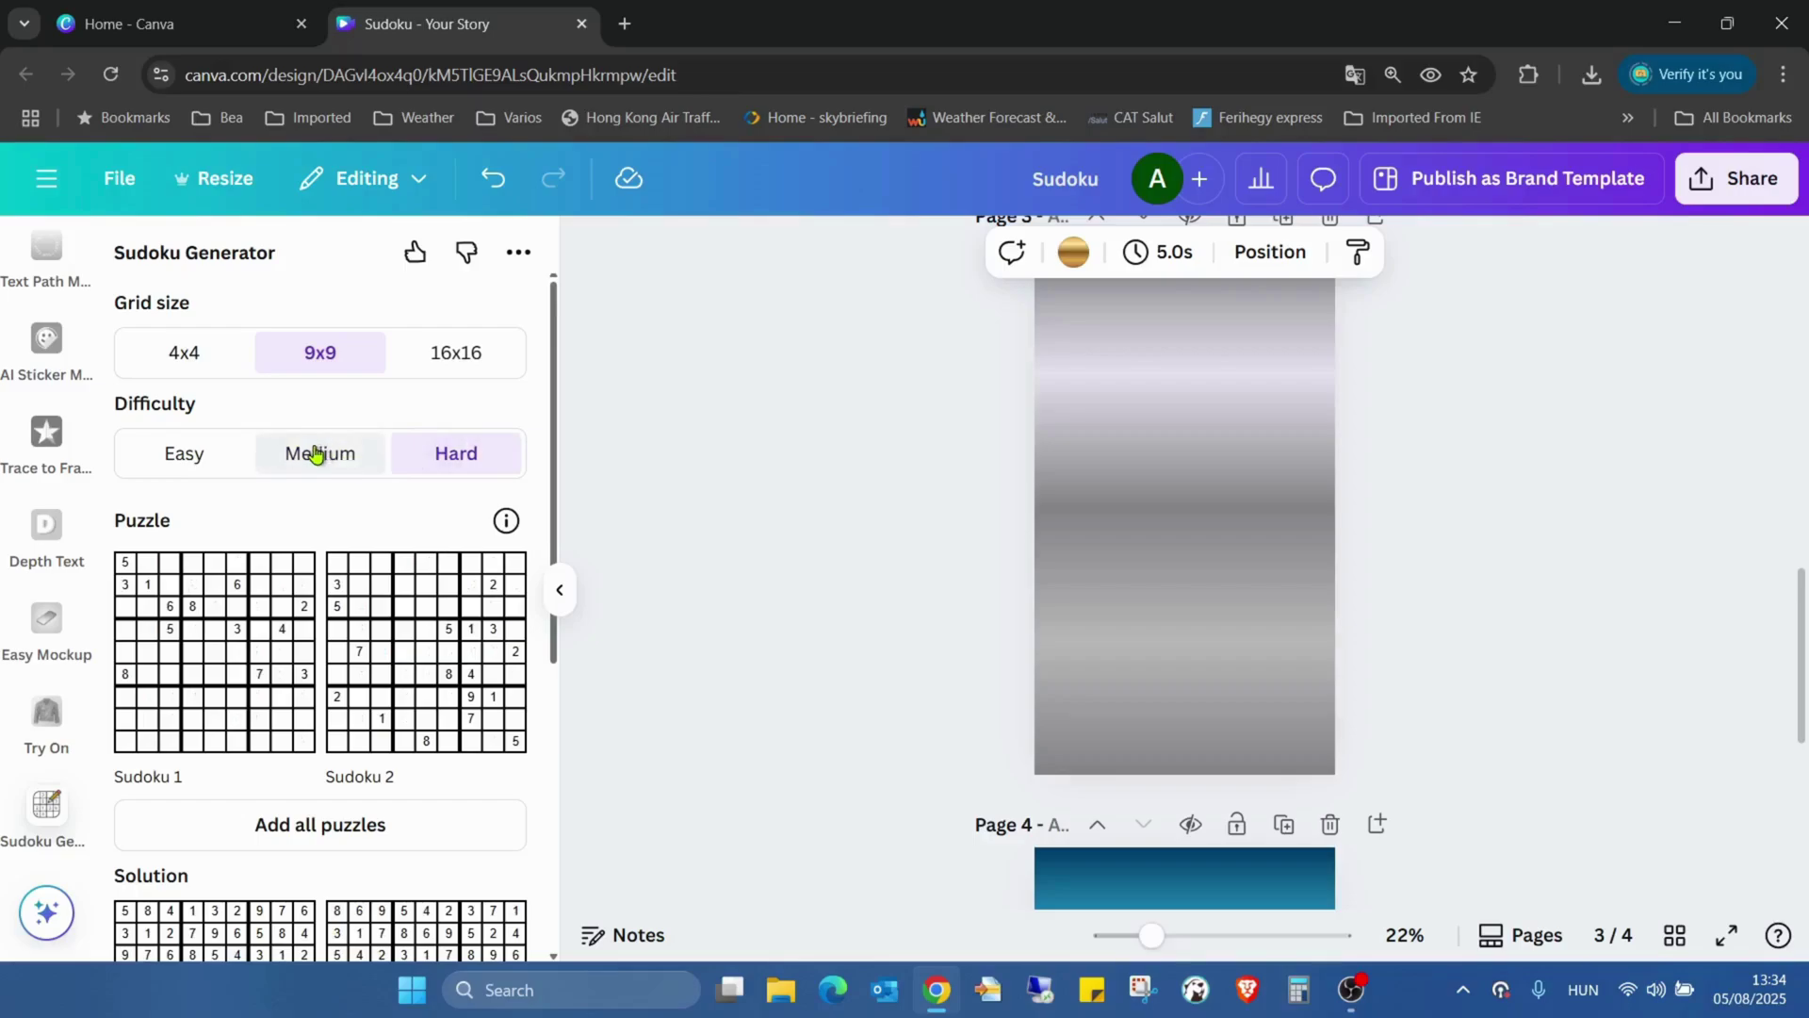
click(316, 453)
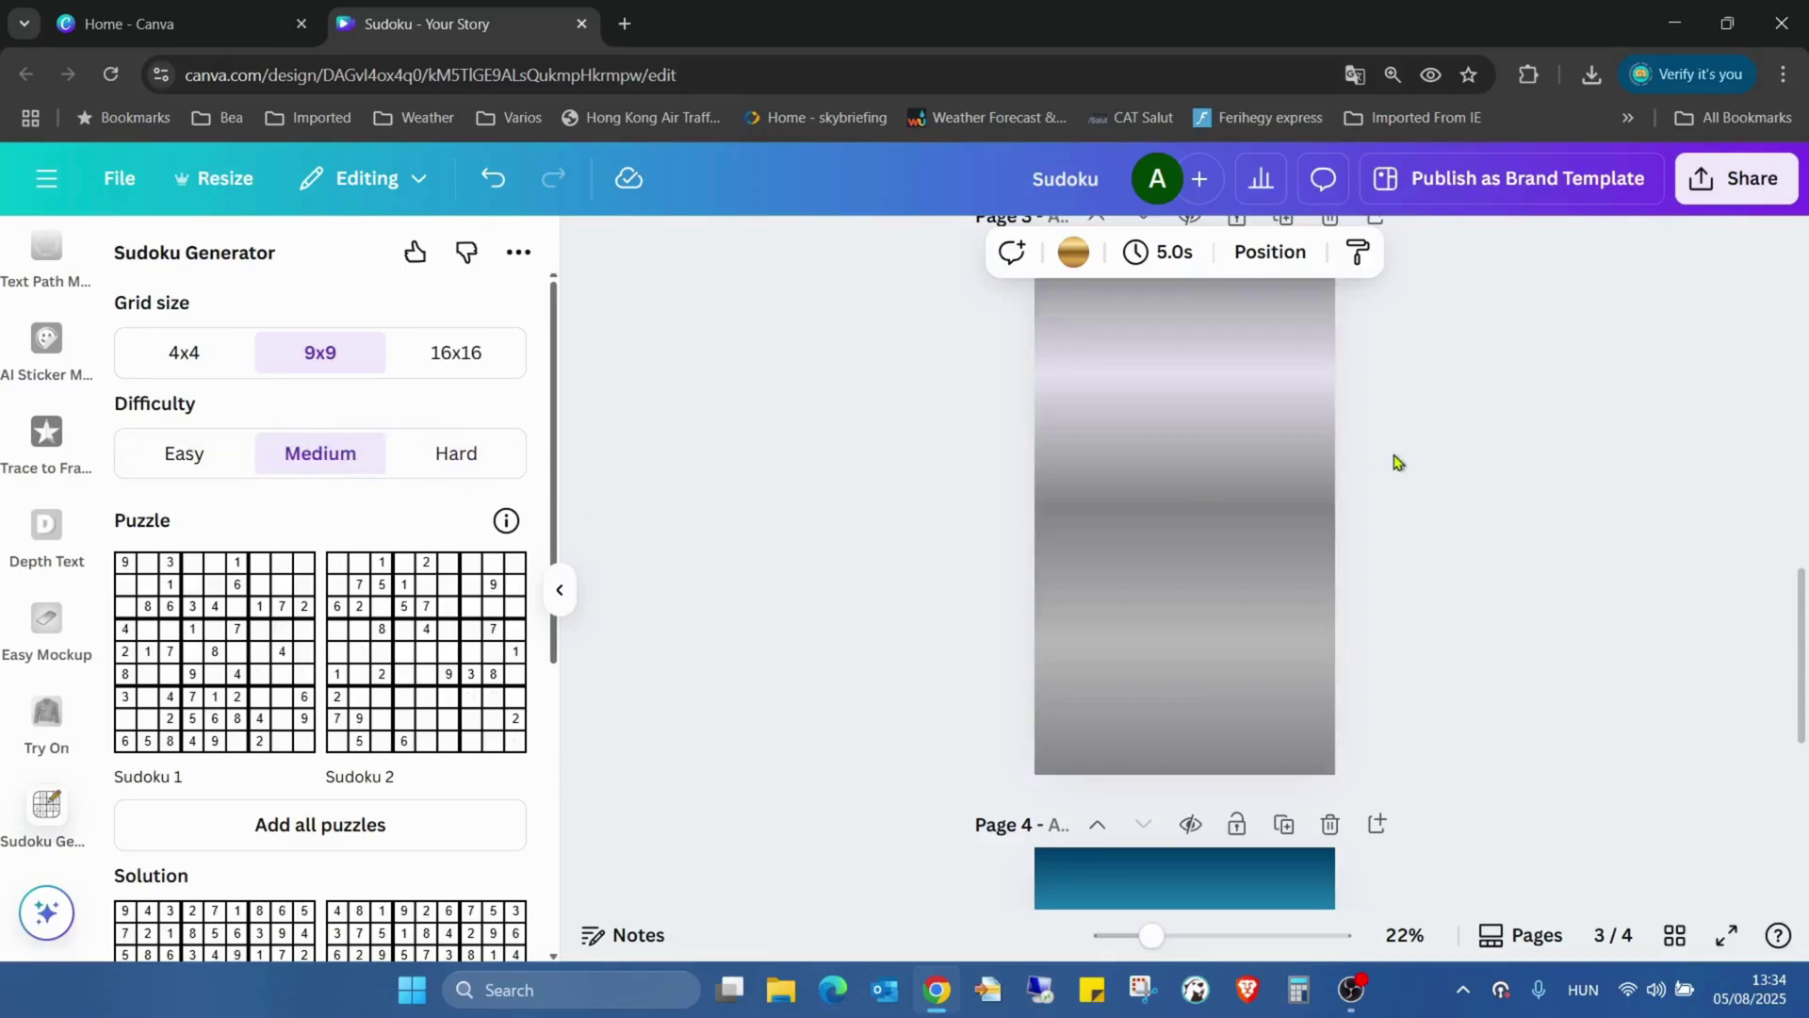
scroll(1232, 525, down, 1)
scroll(1236, 484, up, 2)
scroll(991, 510, down, 2)
scroll(740, 529, down, 1)
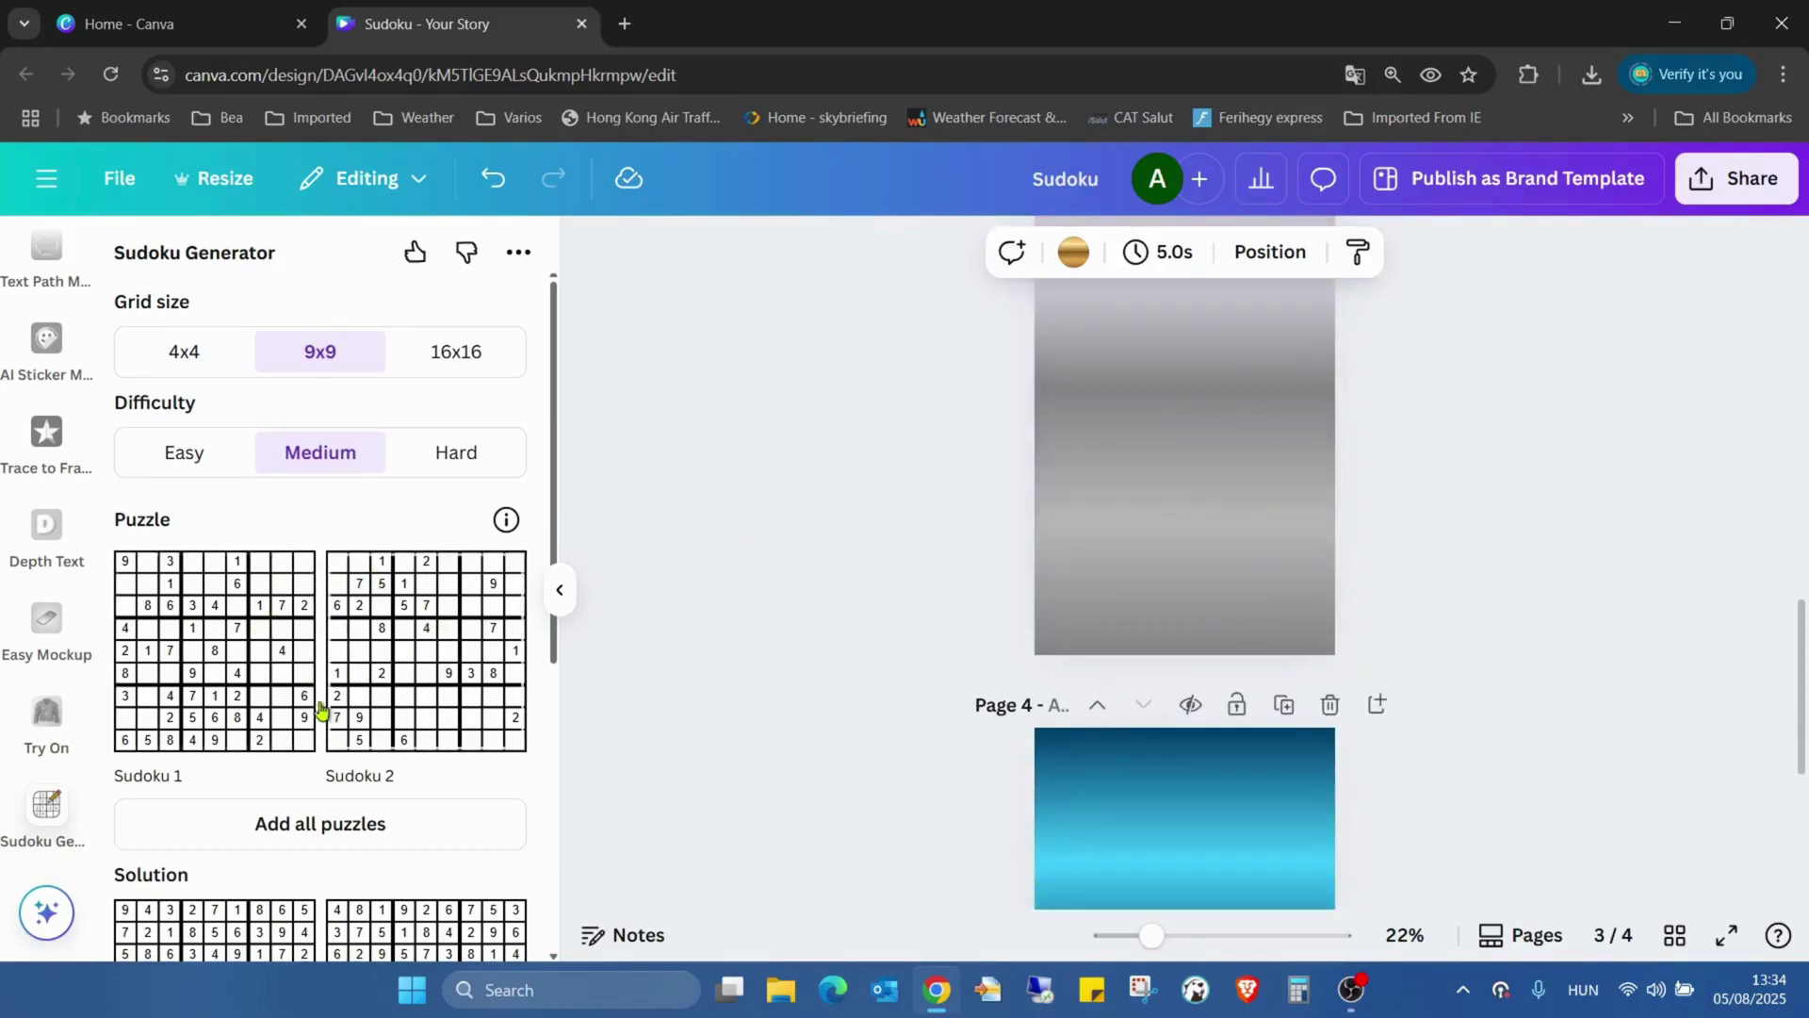
click(359, 824)
scroll(1310, 576, up, 1)
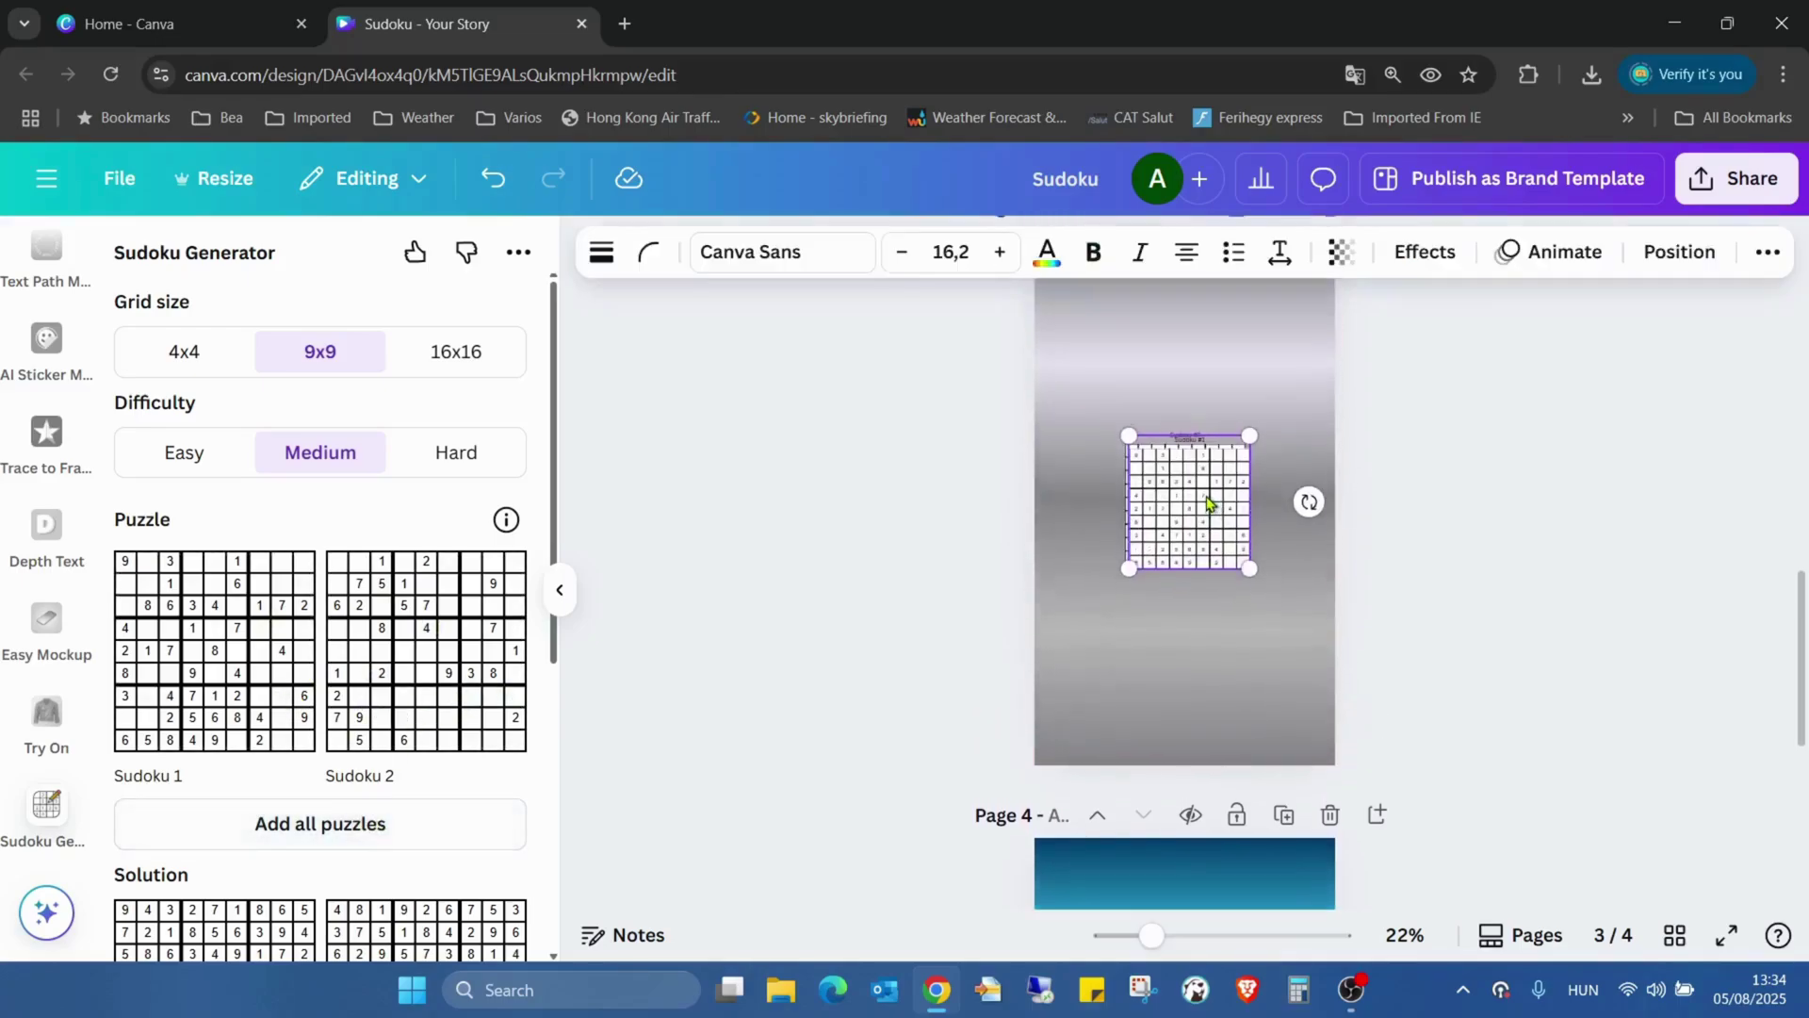
mouse_move(1197, 481)
mouse_down()
mouse_move(1158, 549)
mouse_move(1138, 489)
mouse_up()
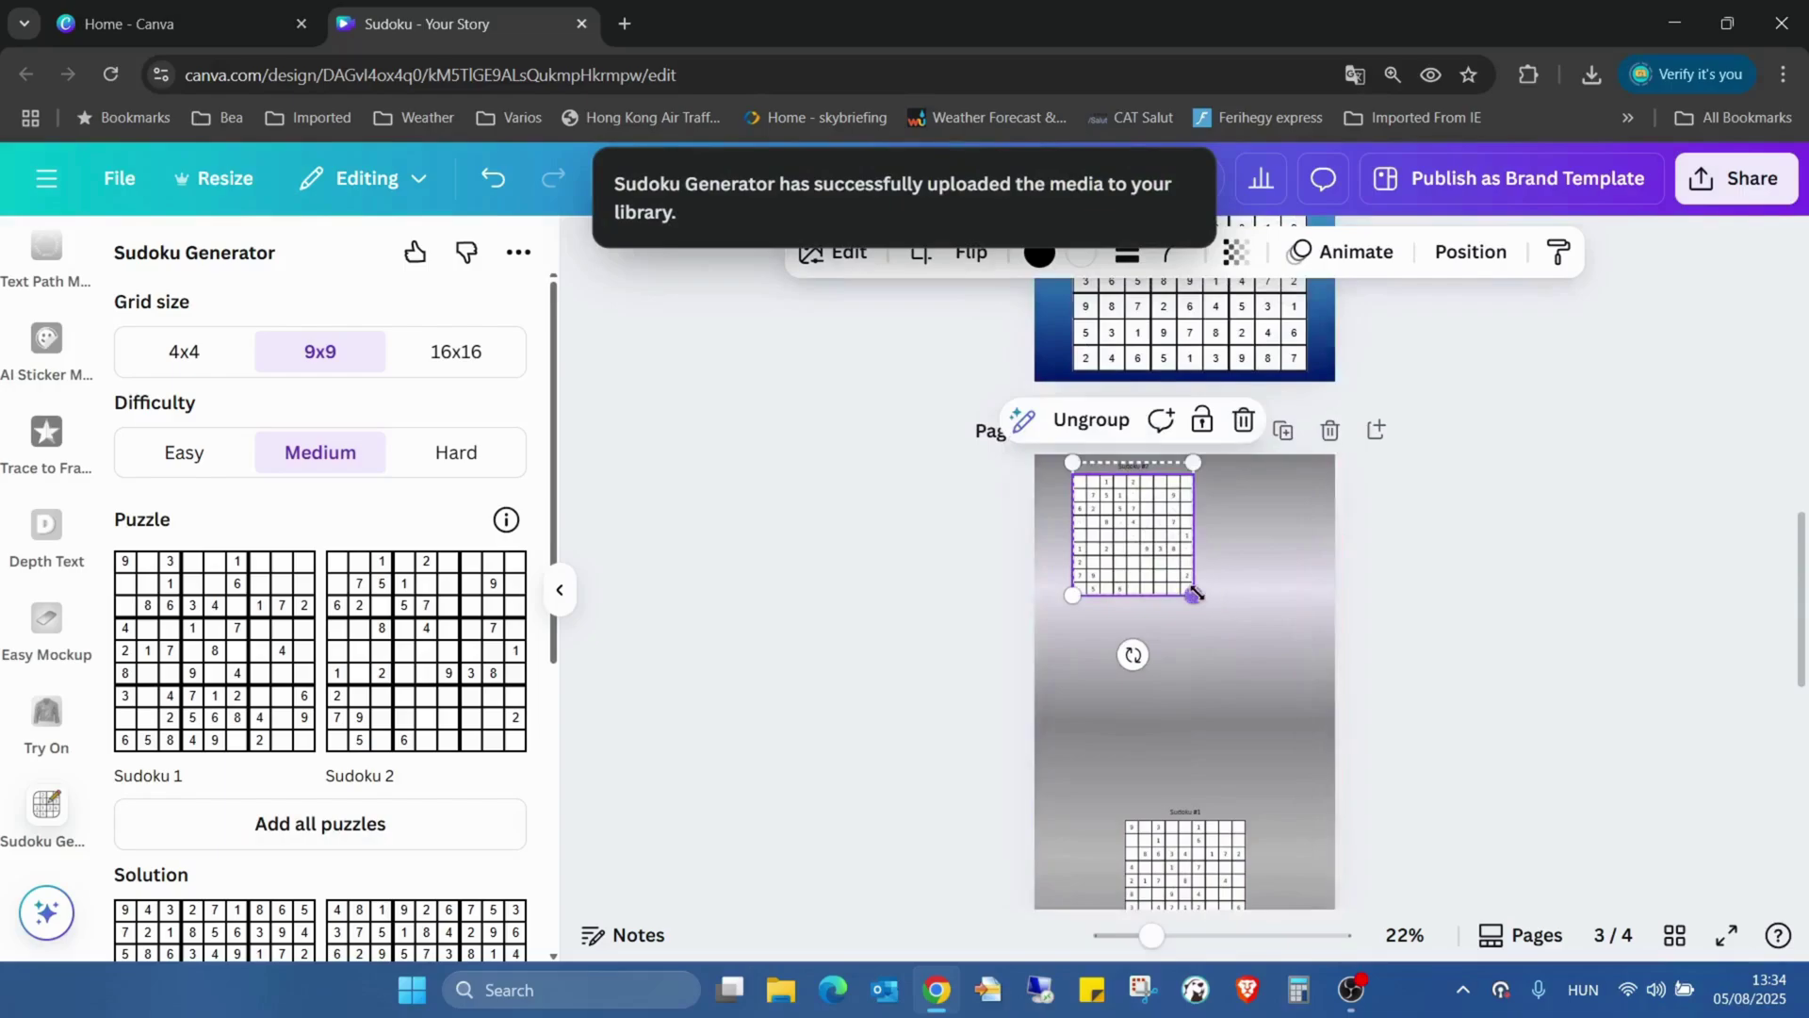
drag(1195, 595, 1300, 673)
scroll(1343, 642, down, 1)
scroll(1385, 613, down, 2)
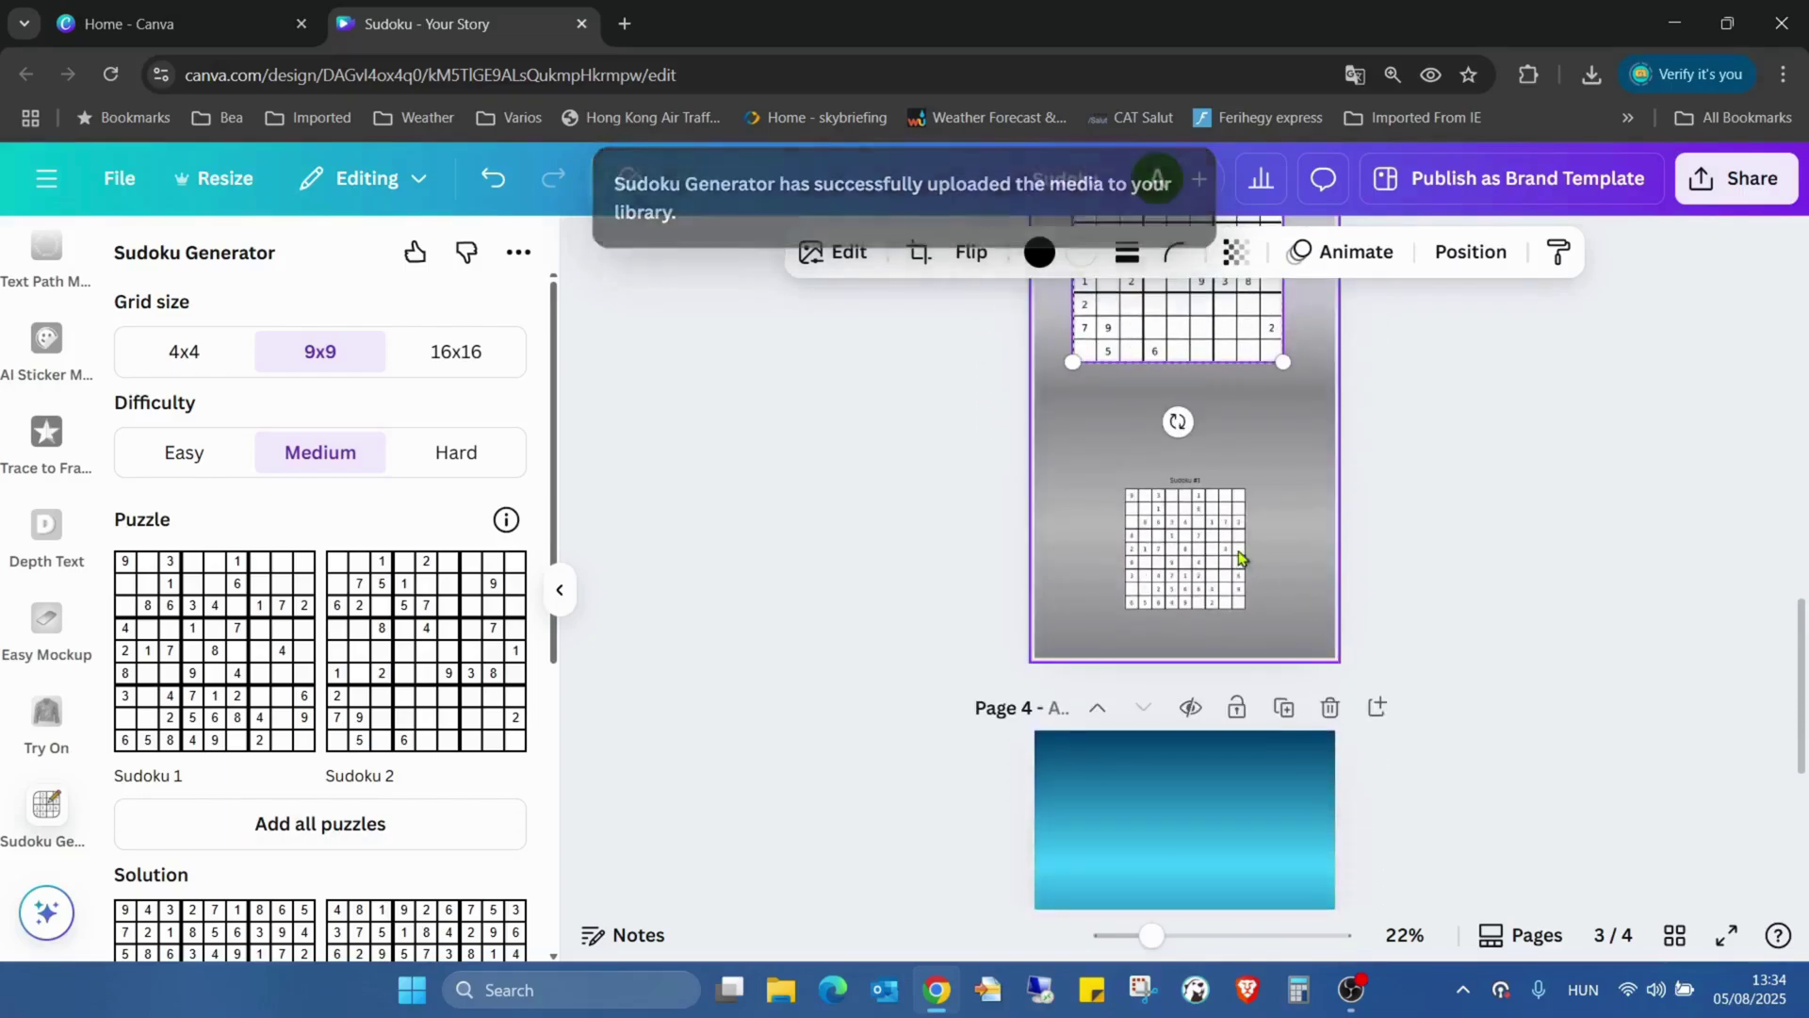
mouse_move(1232, 558)
mouse_down()
mouse_move(1181, 439)
mouse_move(1282, 602)
mouse_up()
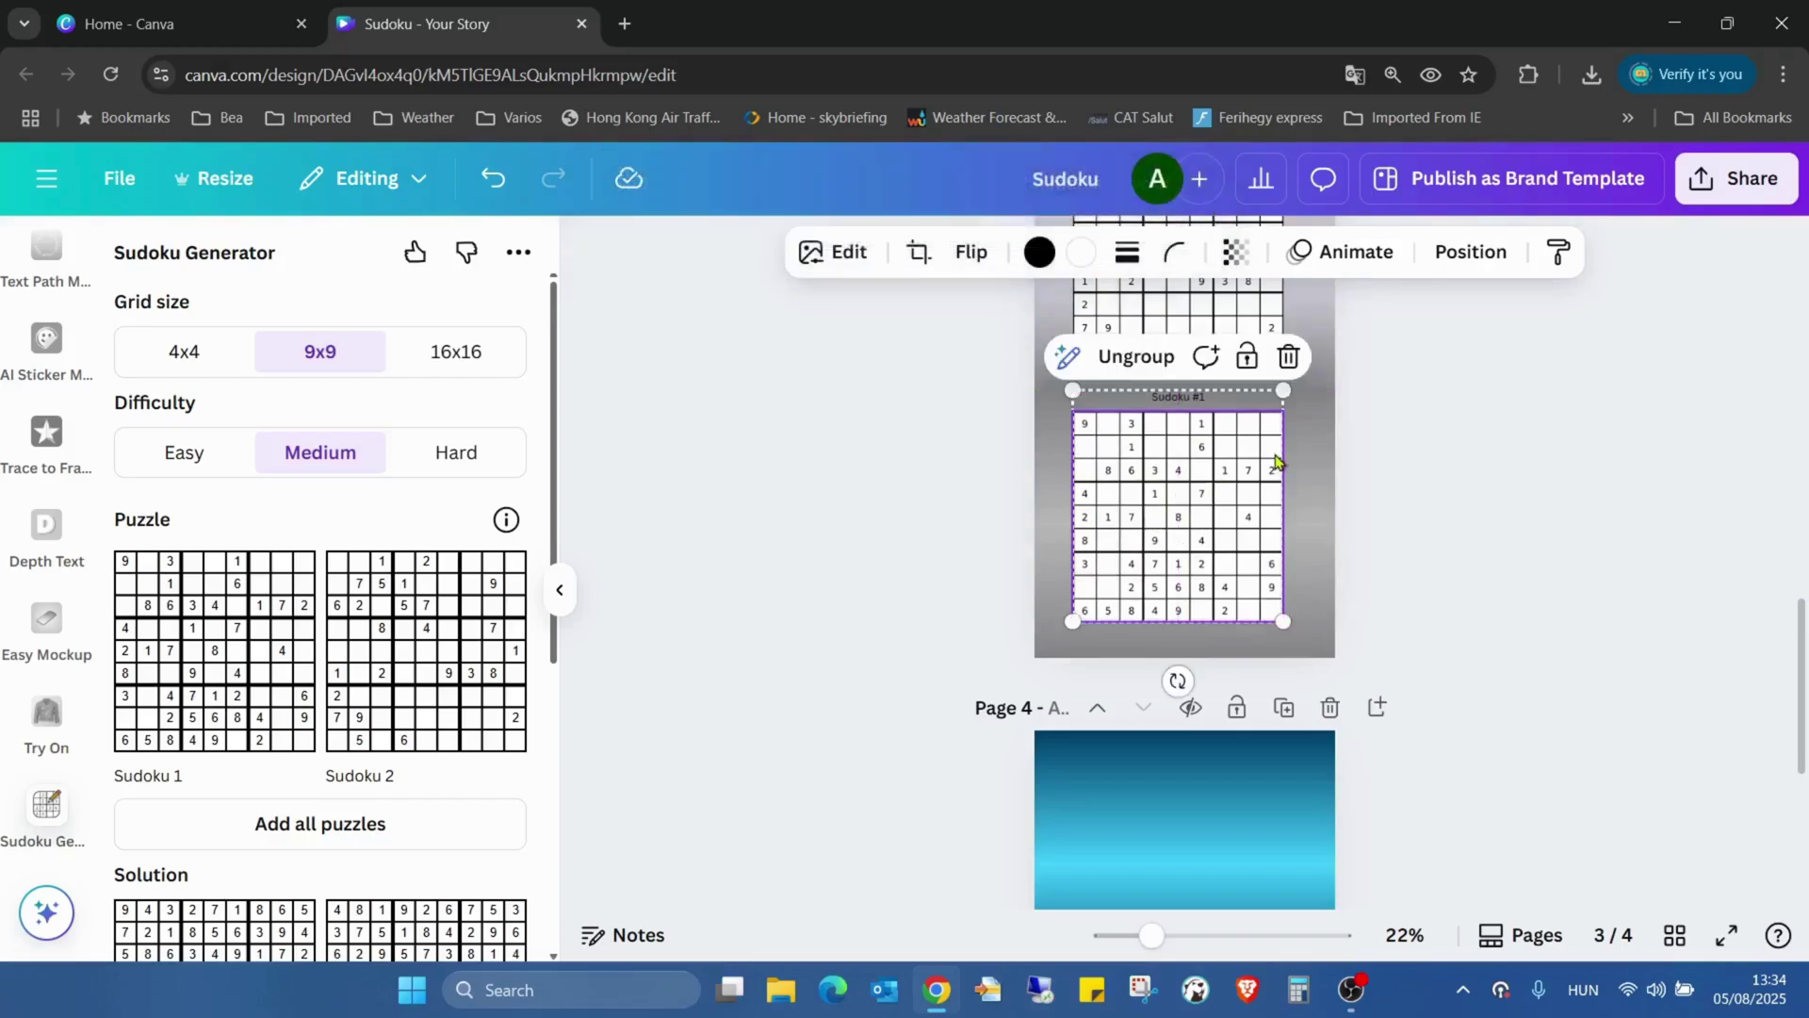
scroll(1291, 463, up, 2)
scroll(1300, 449, down, 2)
scroll(1312, 439, down, 2)
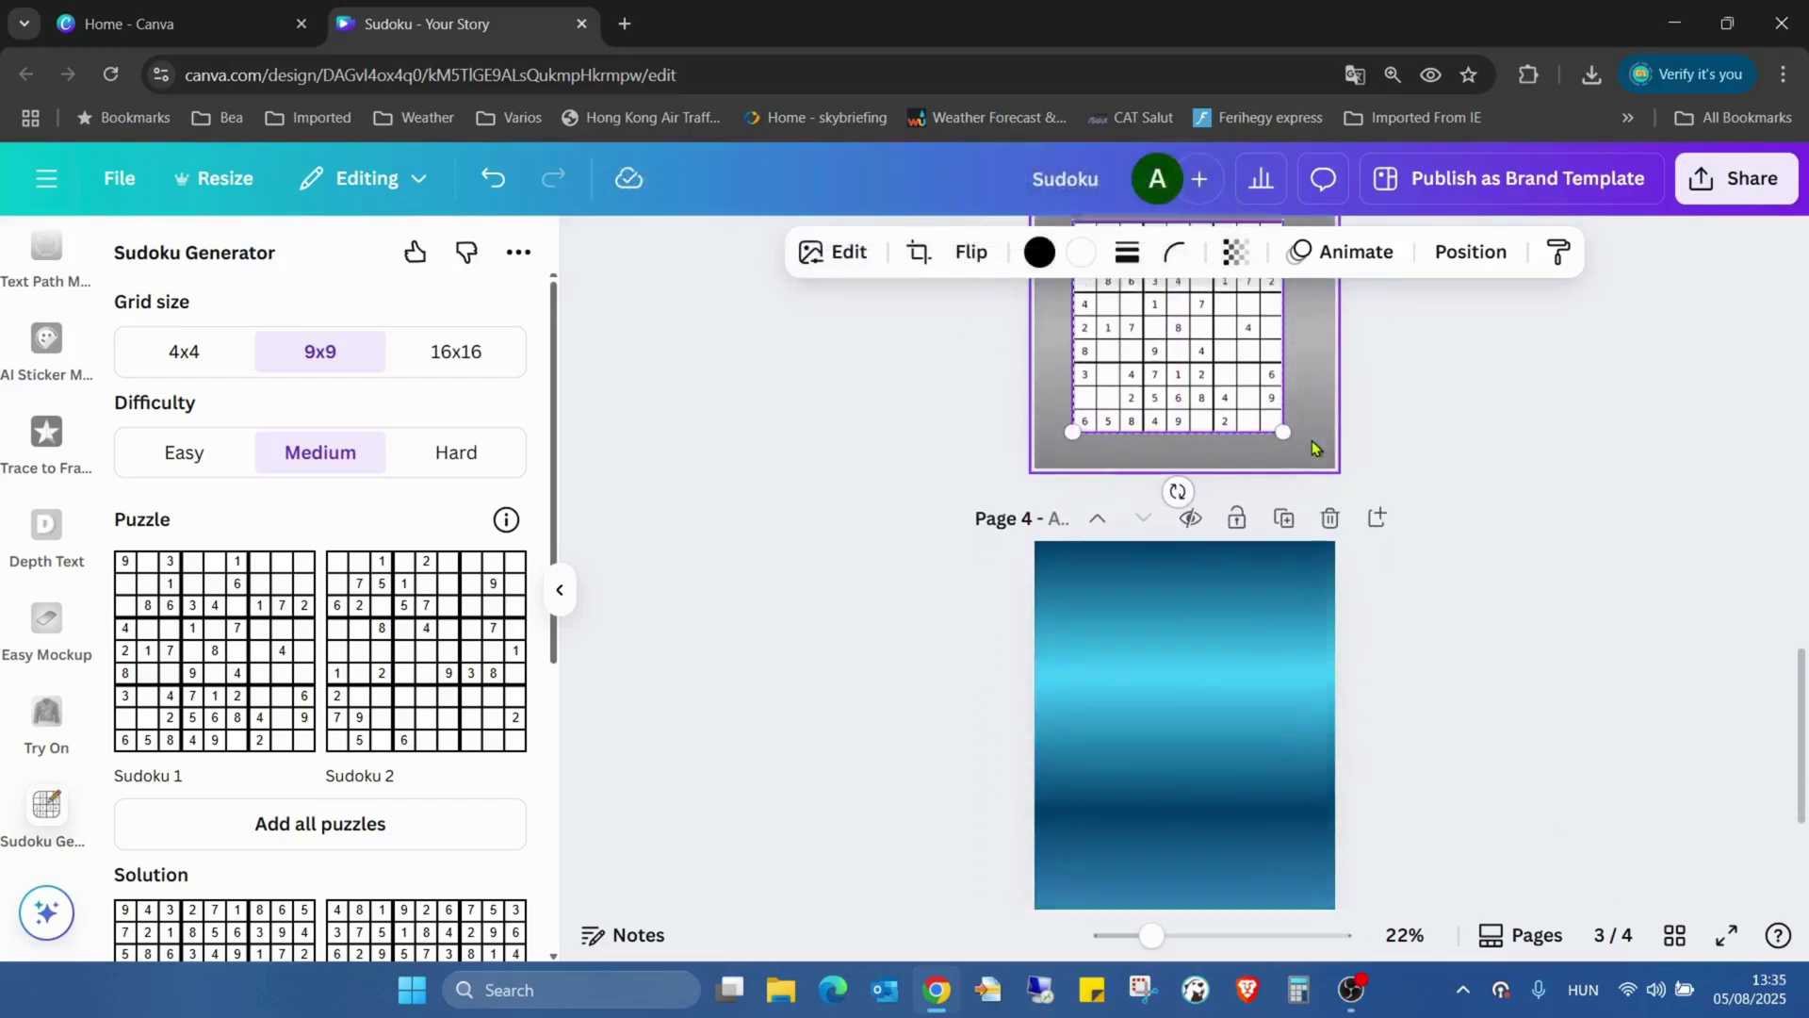
scroll(1312, 441, down, 2)
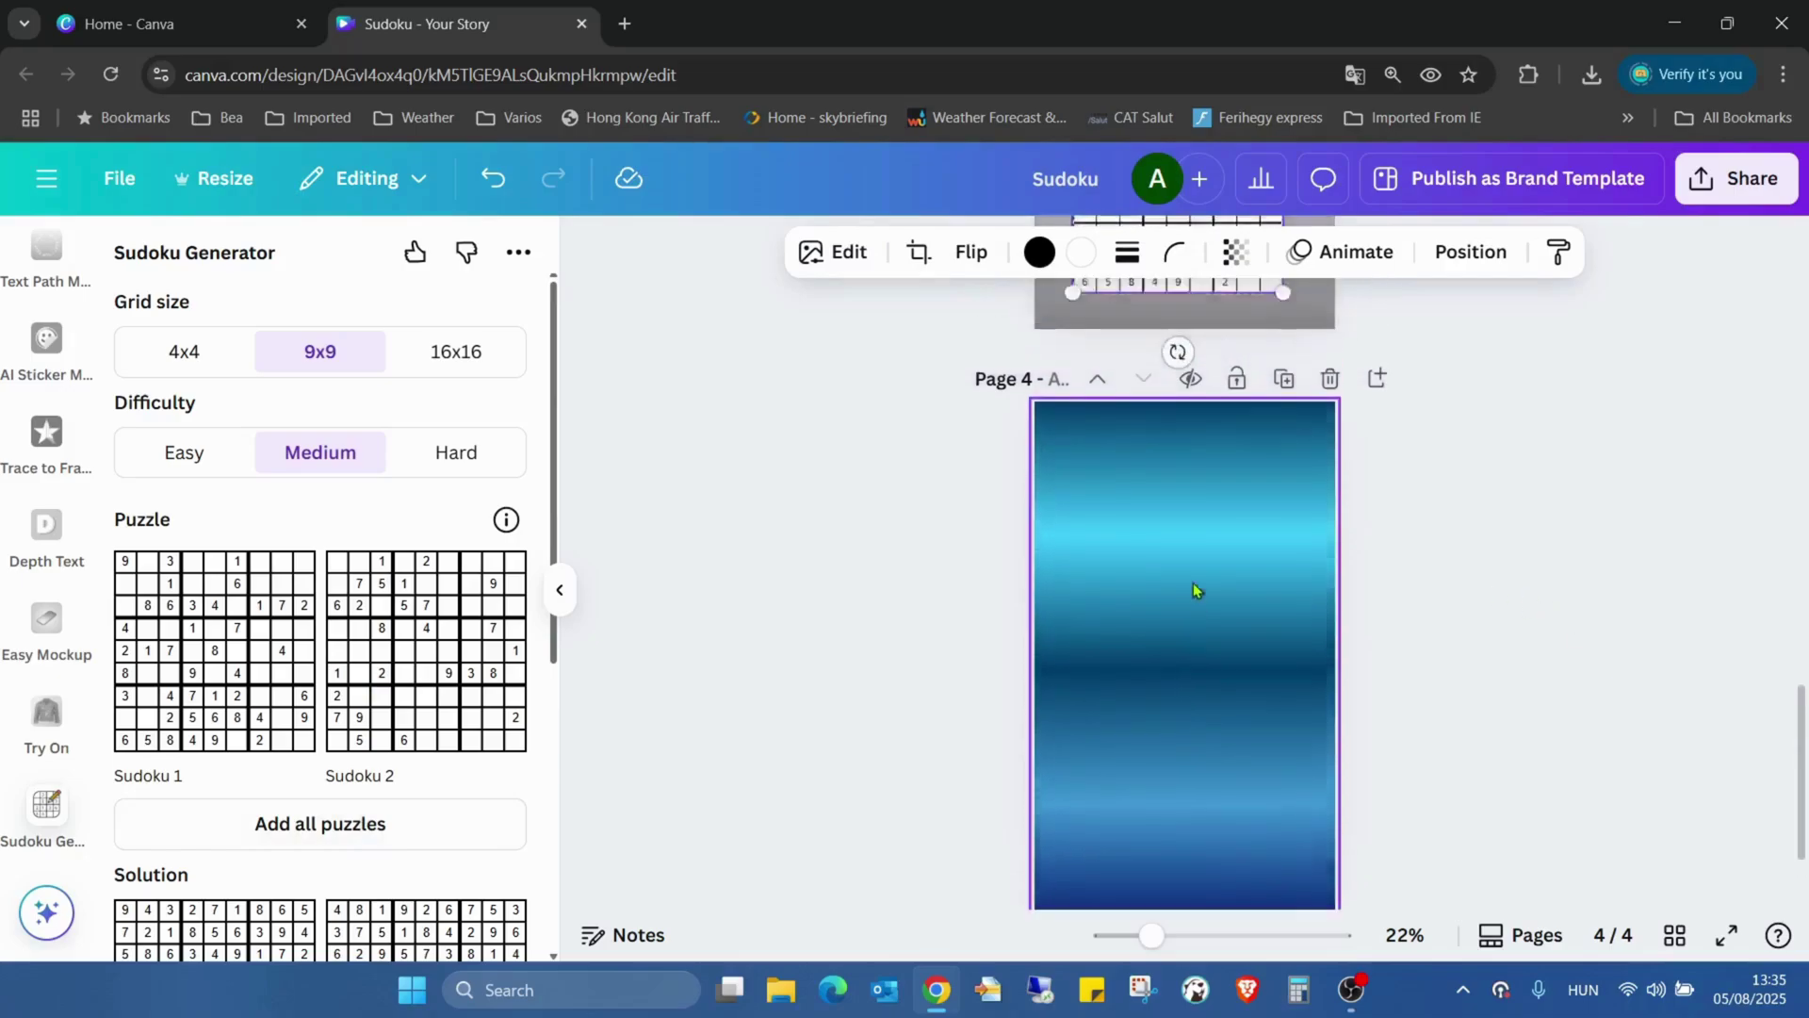
scroll(1196, 587, up, 5)
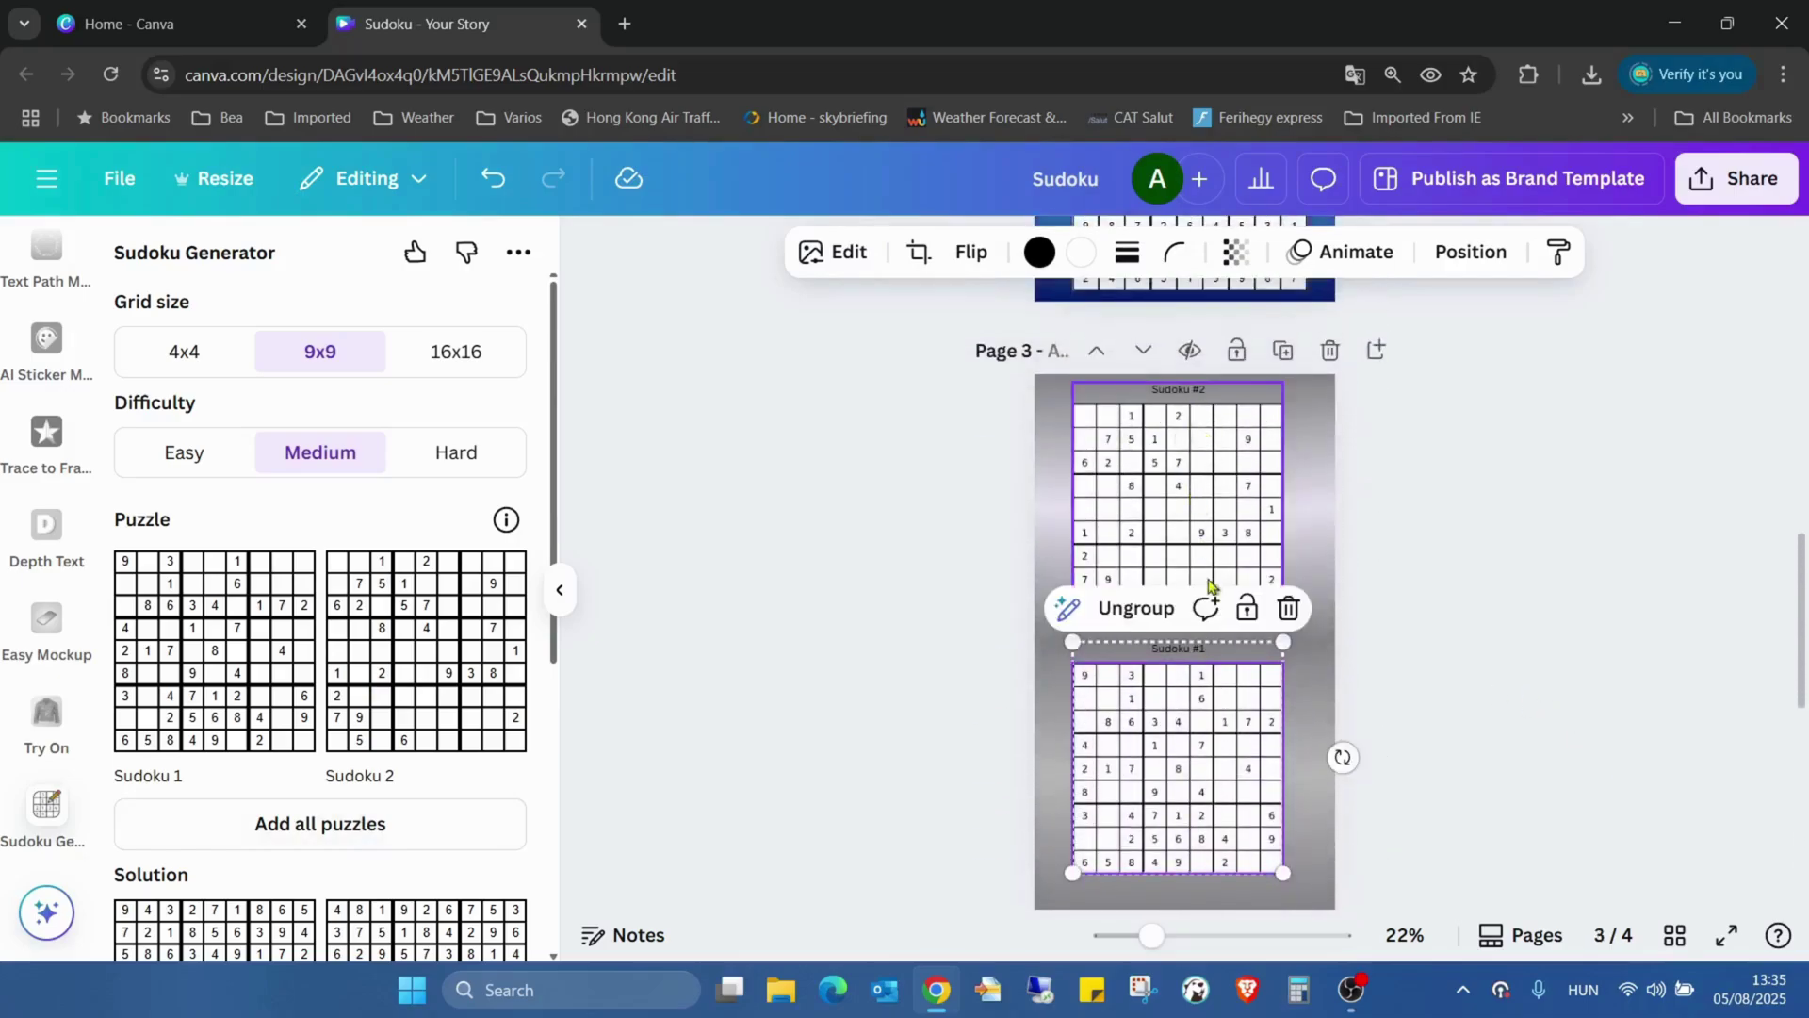
drag(1153, 936, 1181, 945)
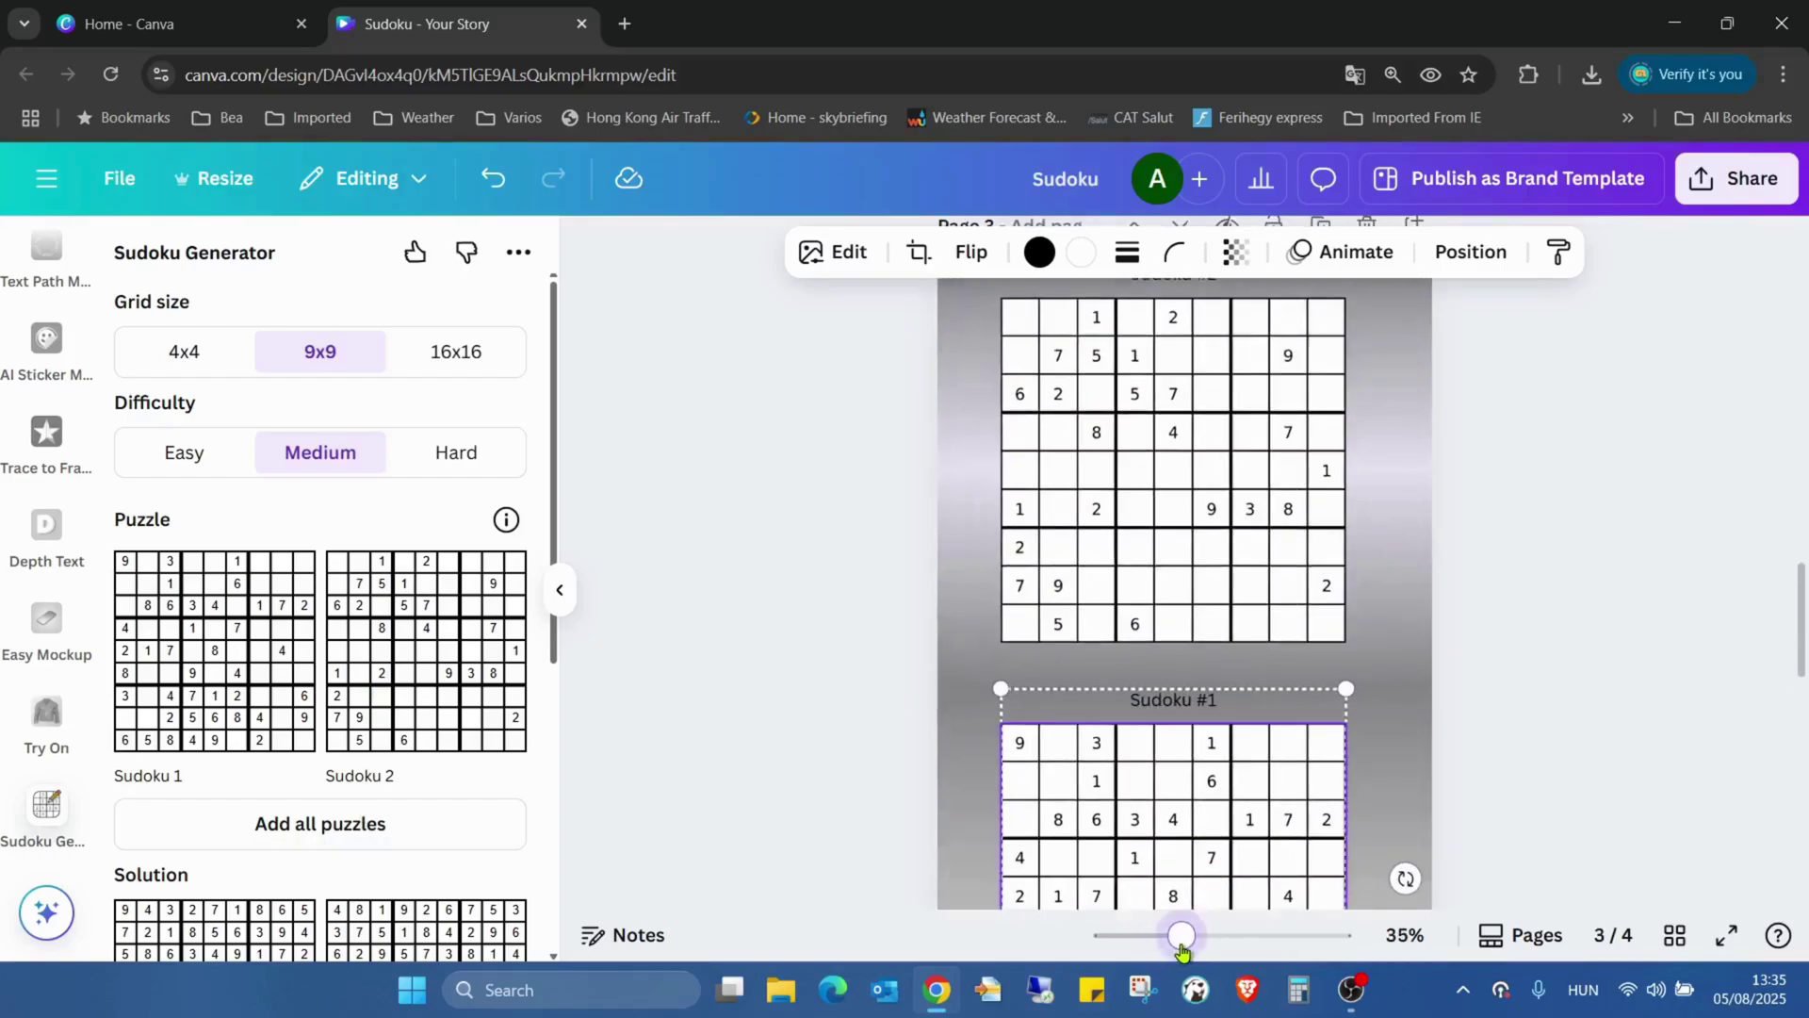
scroll(1273, 607, up, 2)
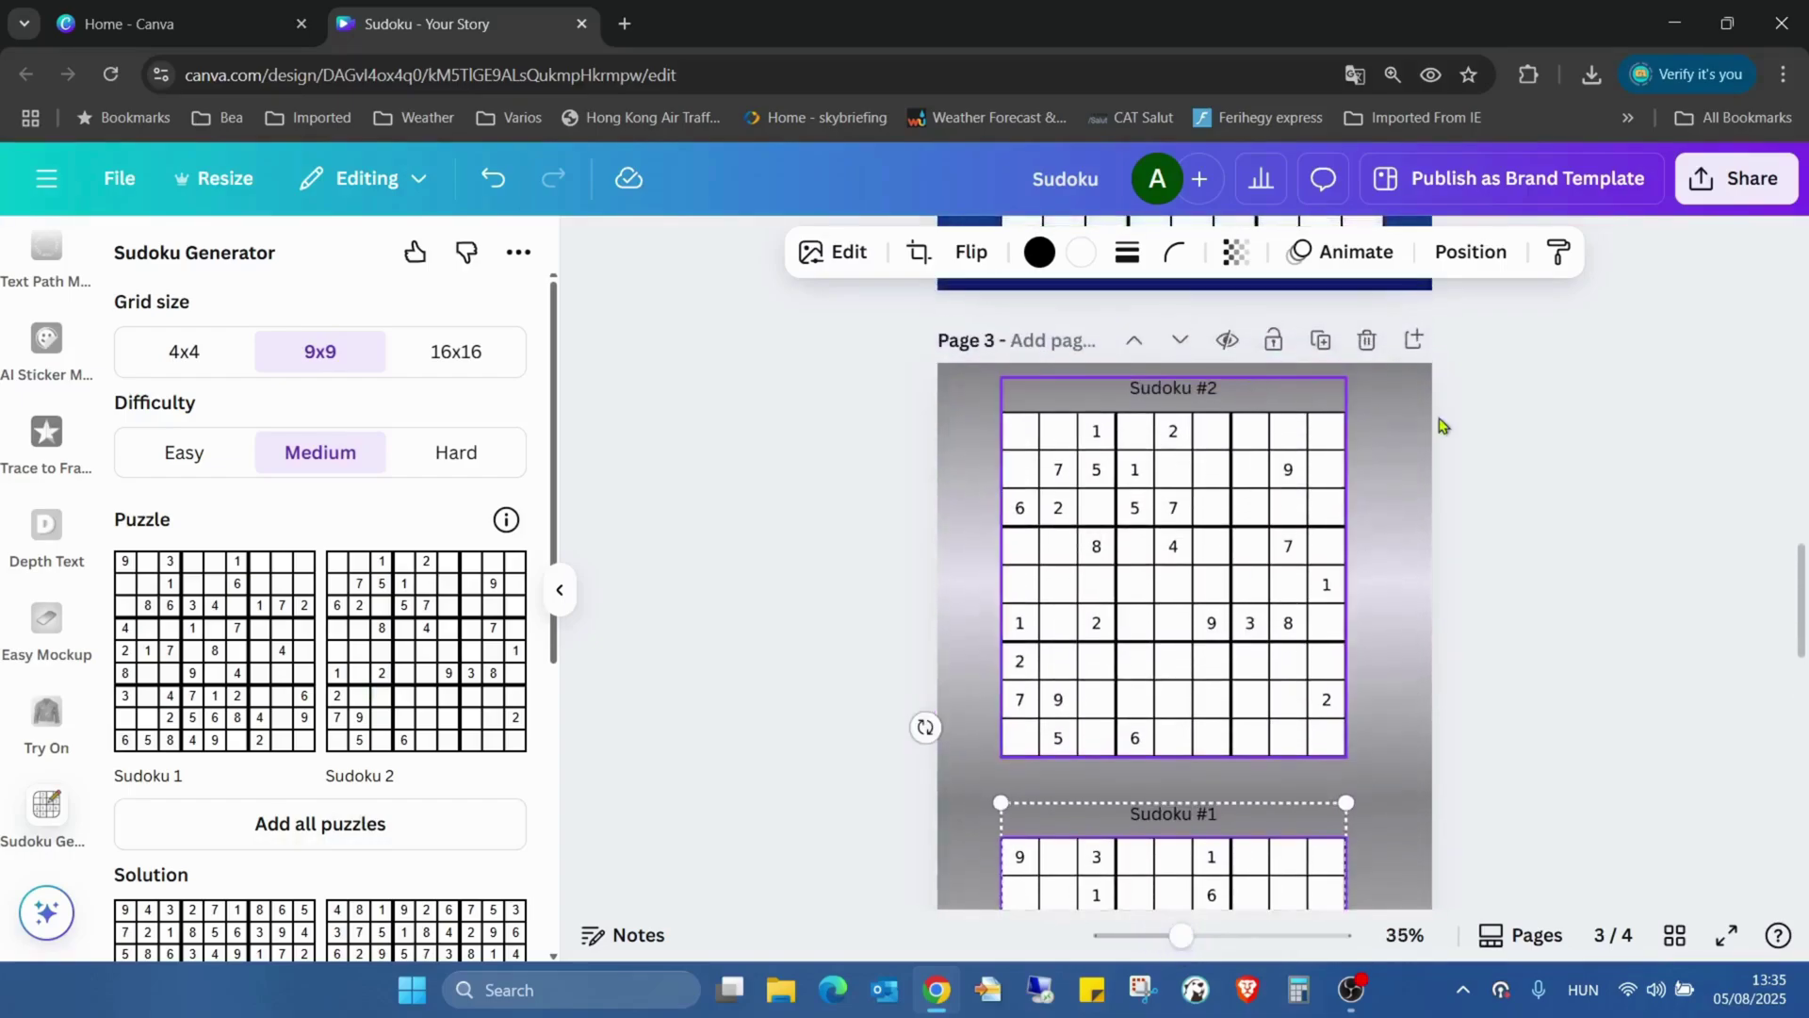
scroll(1440, 426, down, 3)
scroll(1482, 484, down, 4)
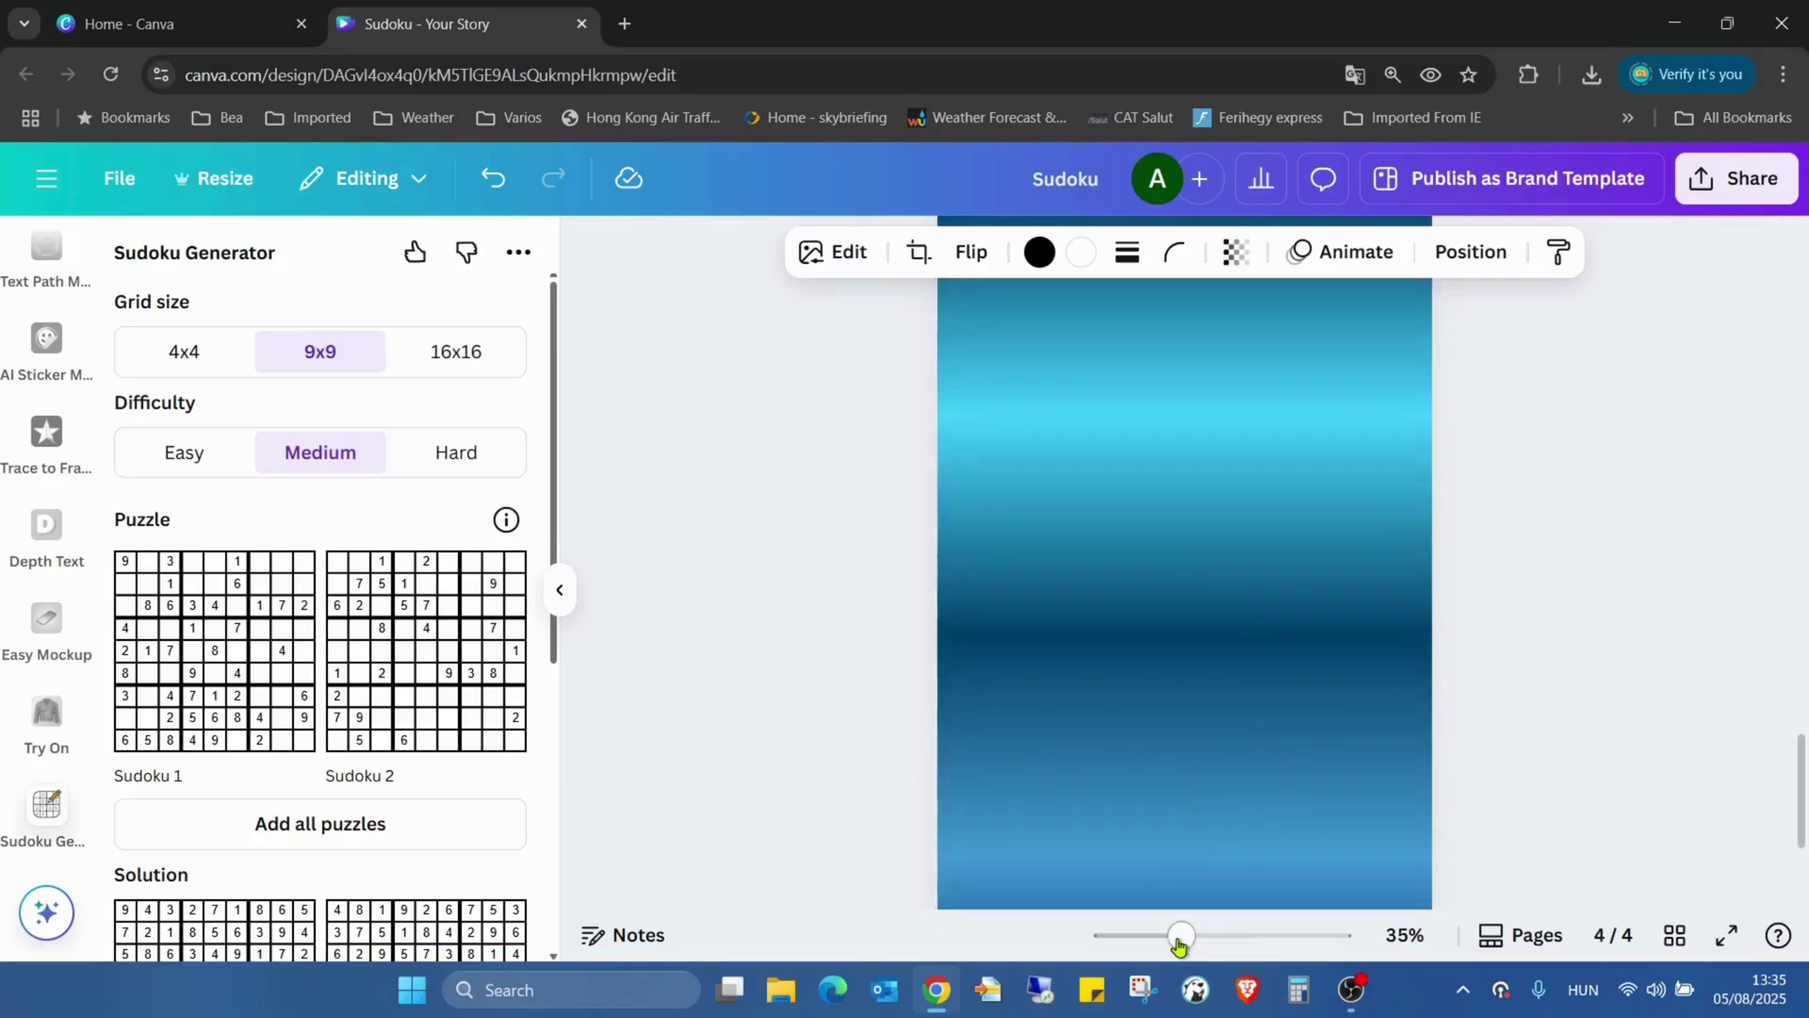
drag(1181, 944, 1152, 936)
scroll(486, 724, down, 3)
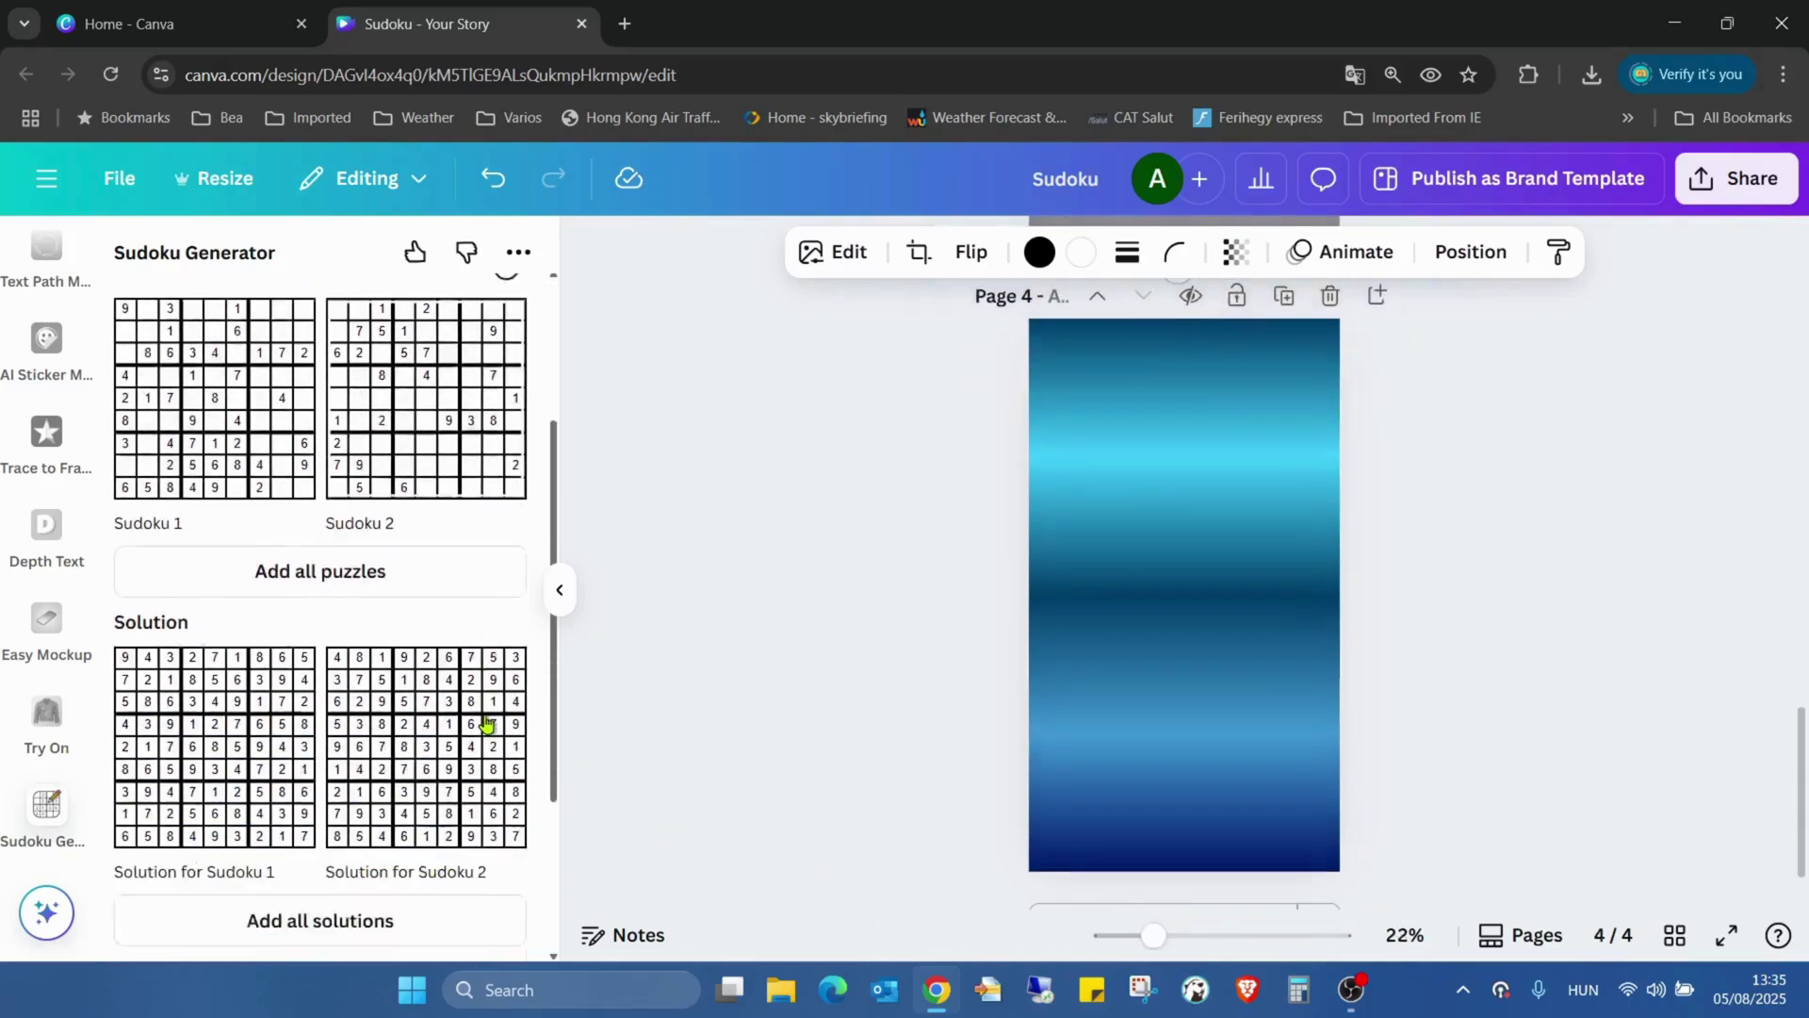
scroll(487, 724, down, 1)
scroll(454, 601, down, 2)
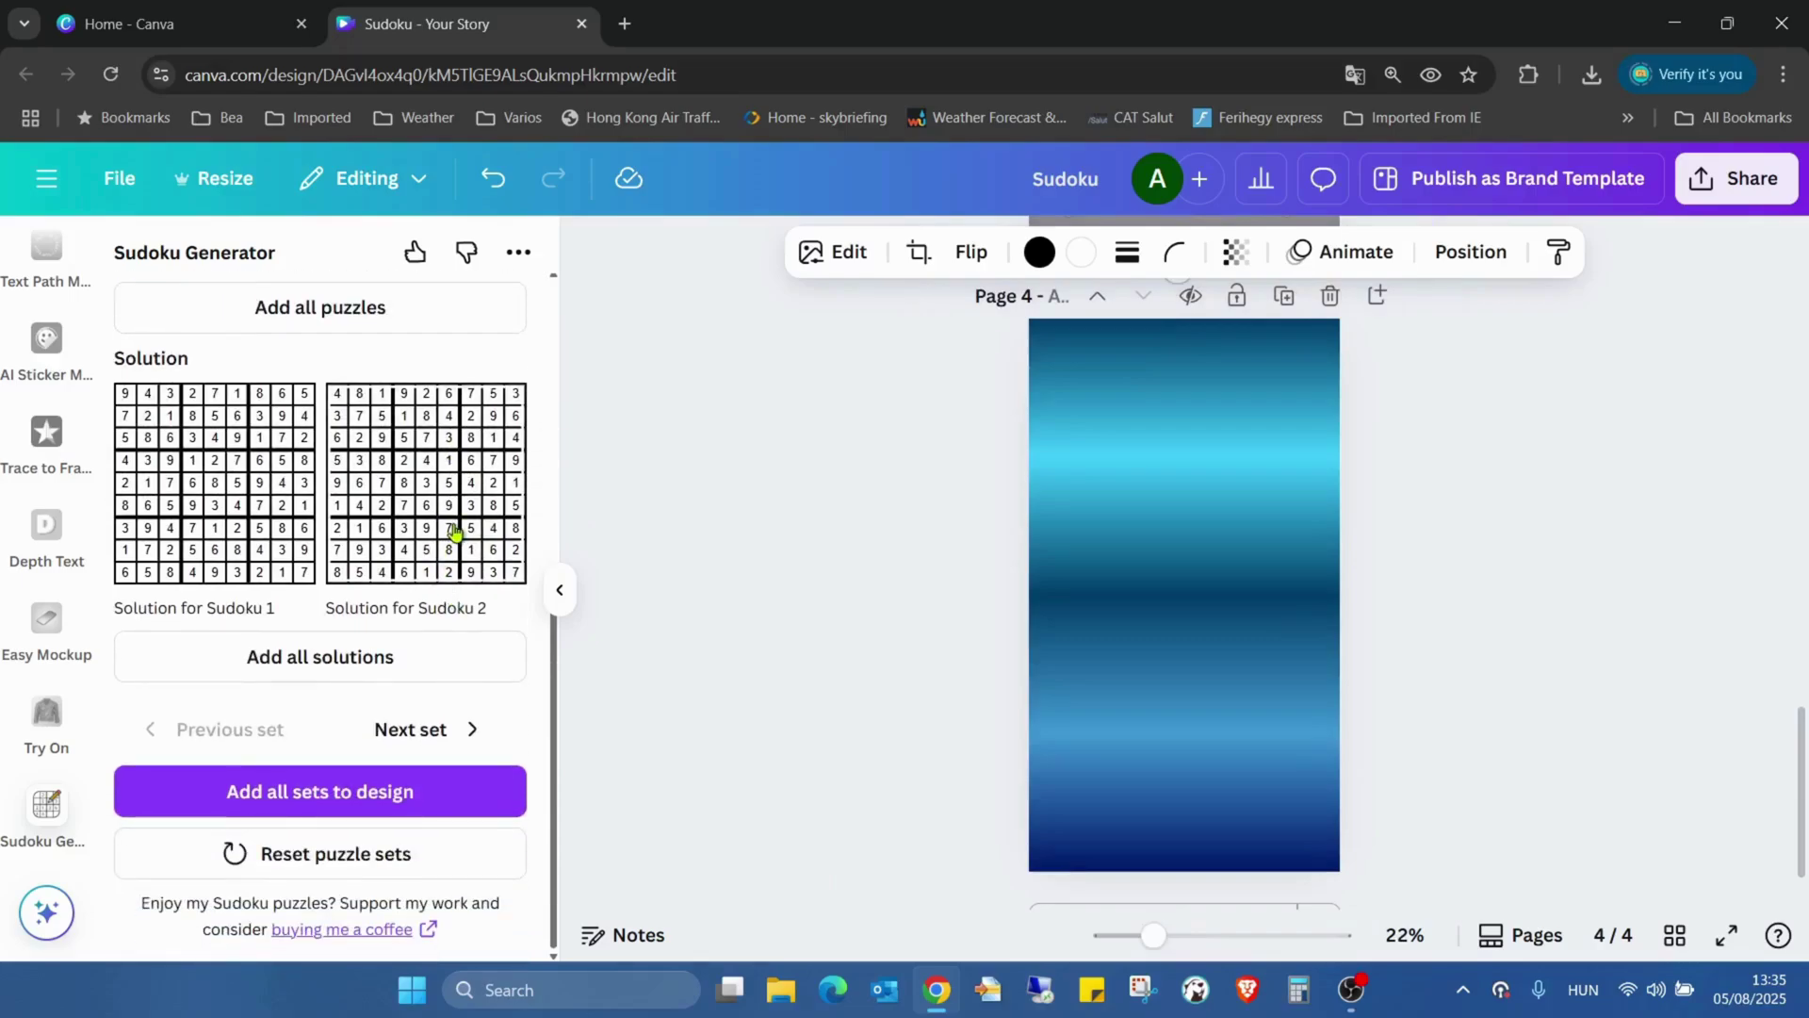
scroll(455, 533, up, 1)
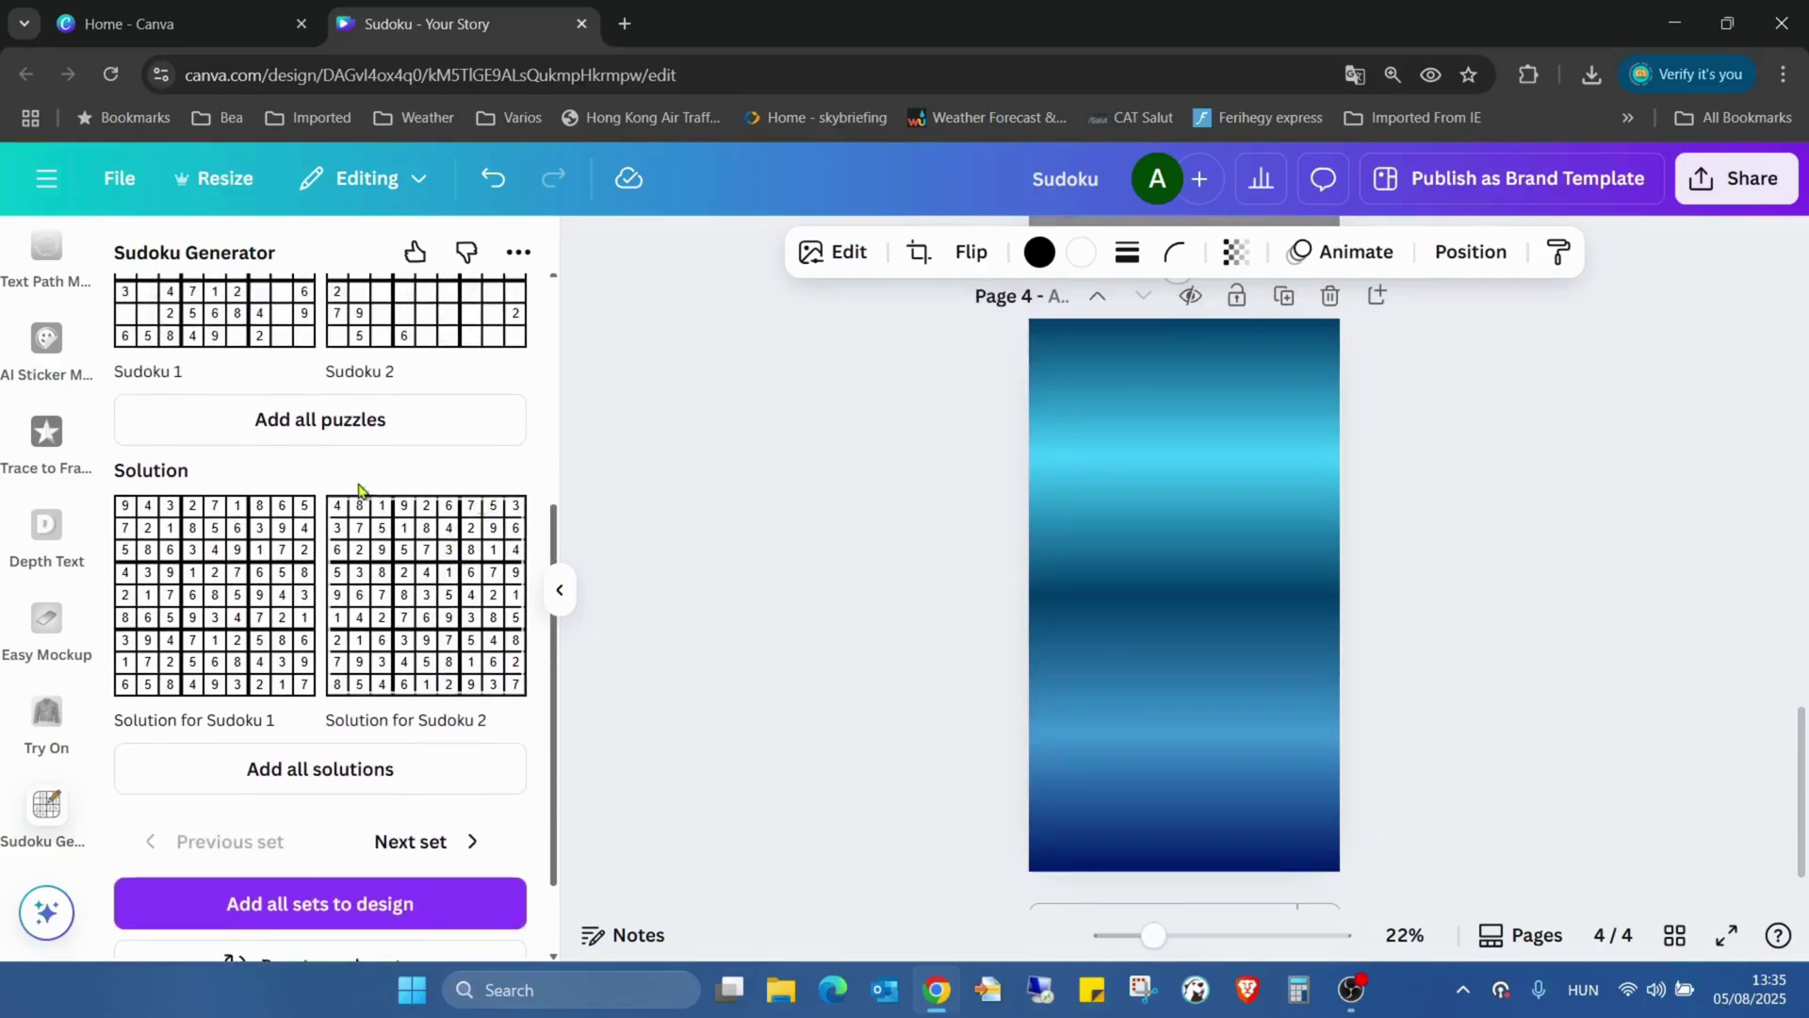
Add both solution grids and enlarge Solution #1 near the top of page 4
click(376, 771)
drag(1228, 607, 1237, 736)
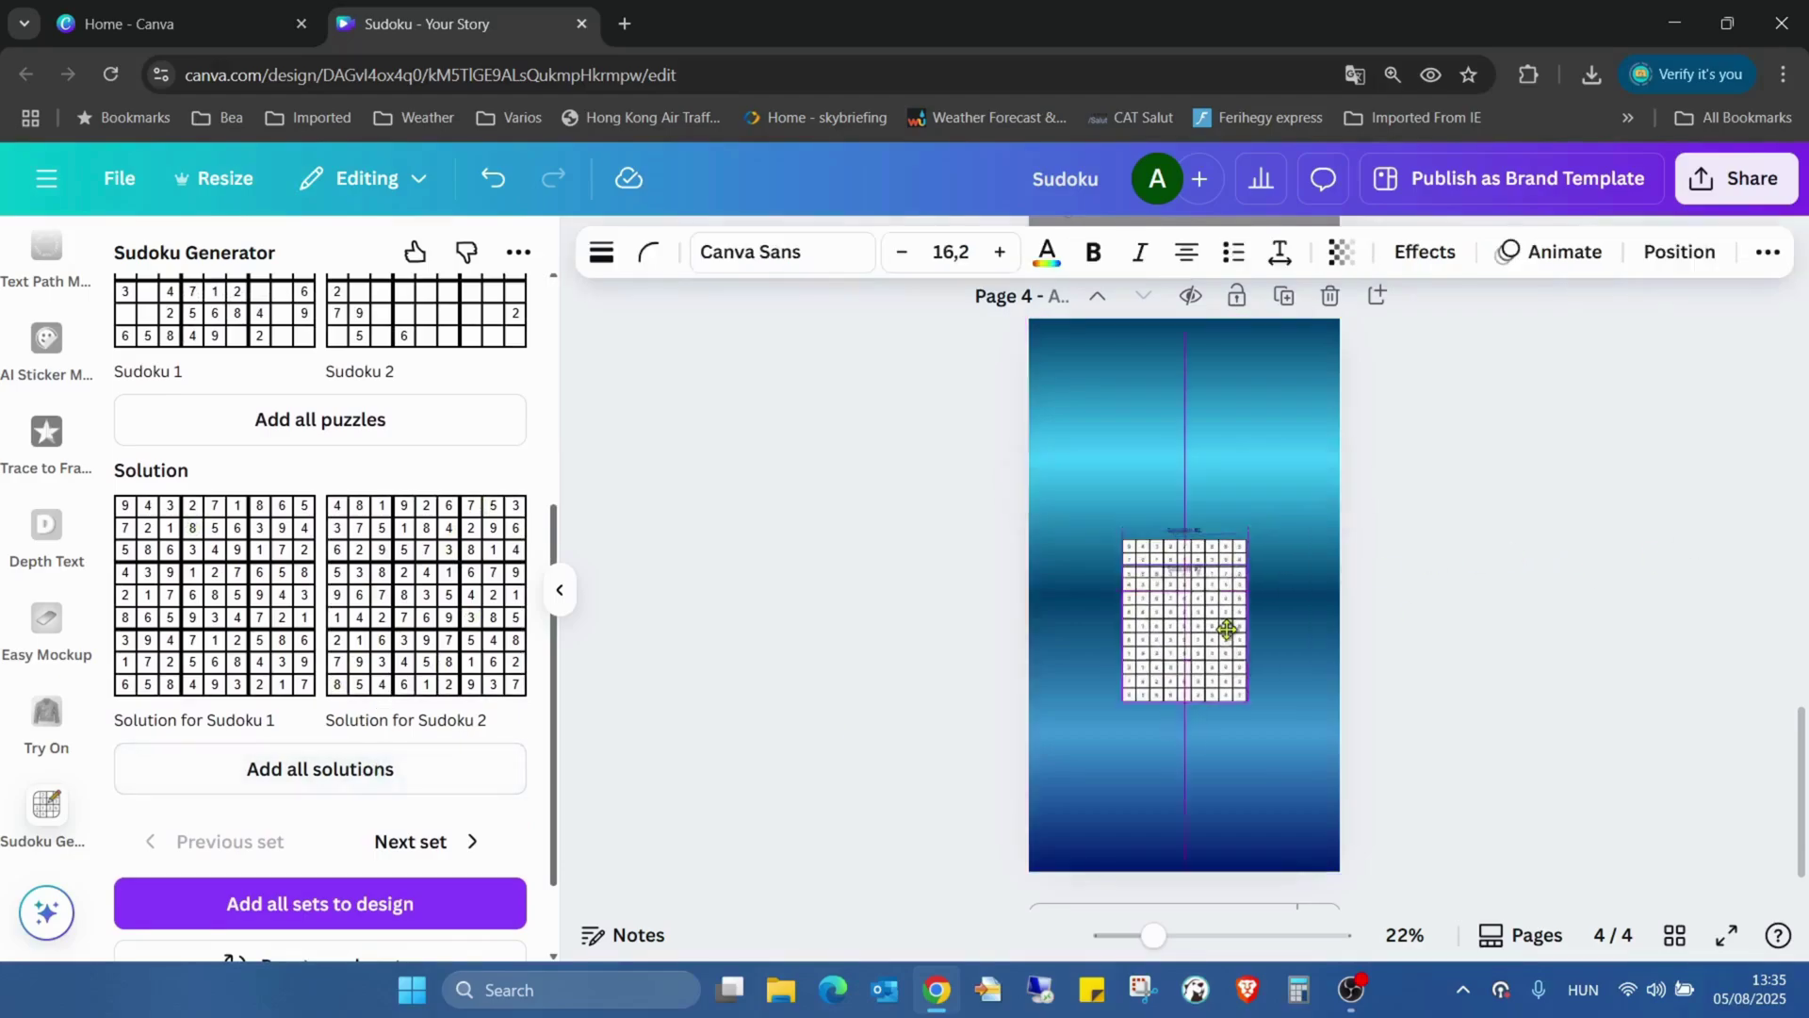
drag(1196, 570, 1163, 394)
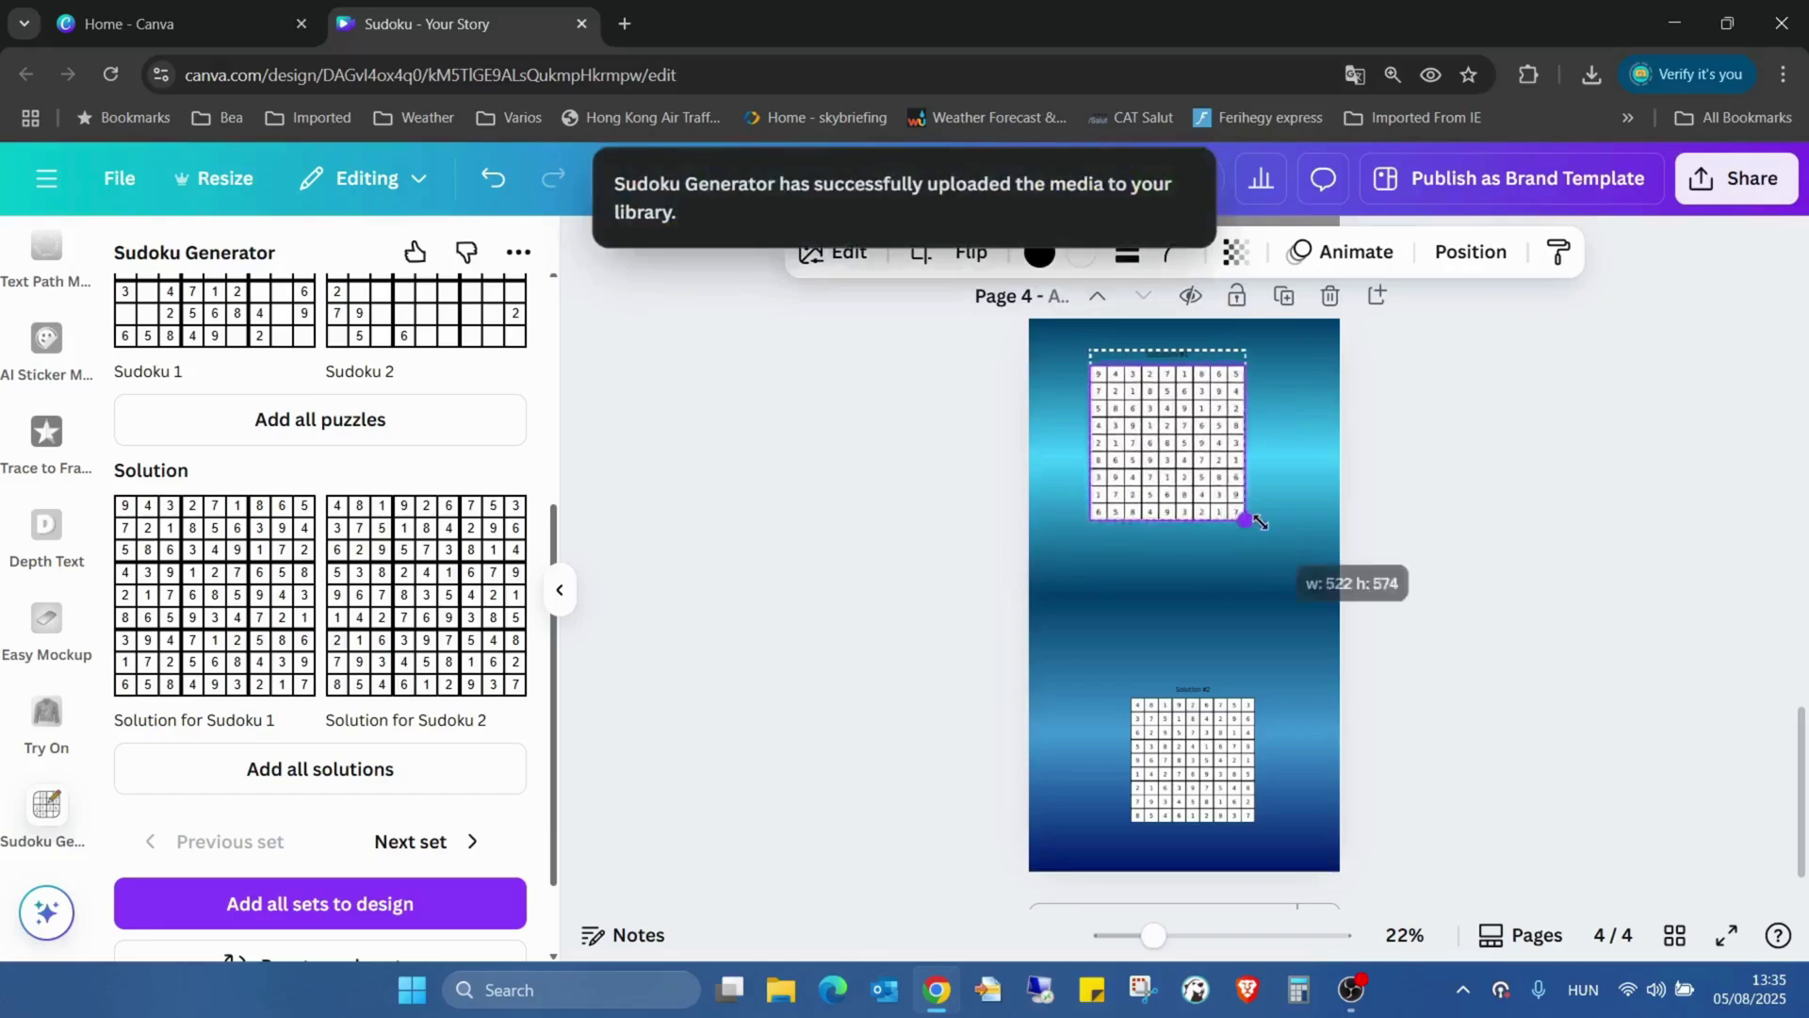
drag(1217, 488, 1314, 597)
drag(1273, 523, 1241, 470)
Place Solution #2 just below Solution #1 and enlarge it to match
click(1224, 756)
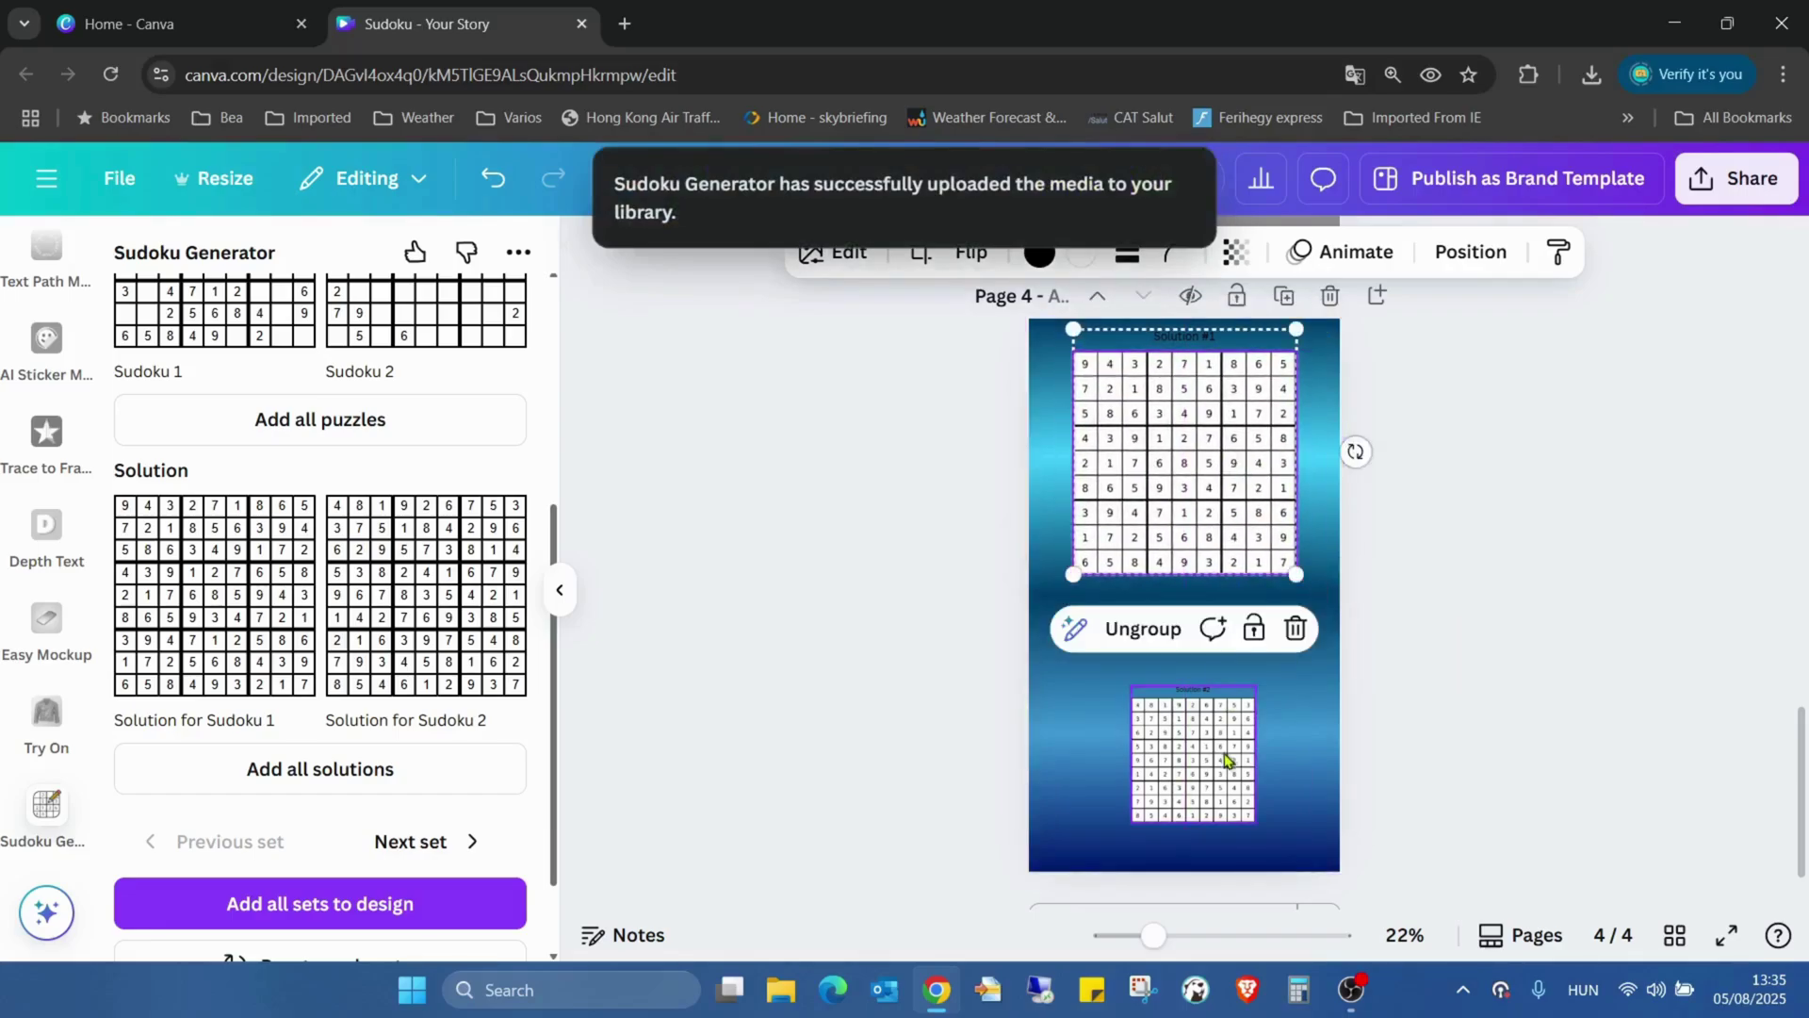
drag(1224, 756, 1168, 633)
drag(1202, 708, 1297, 820)
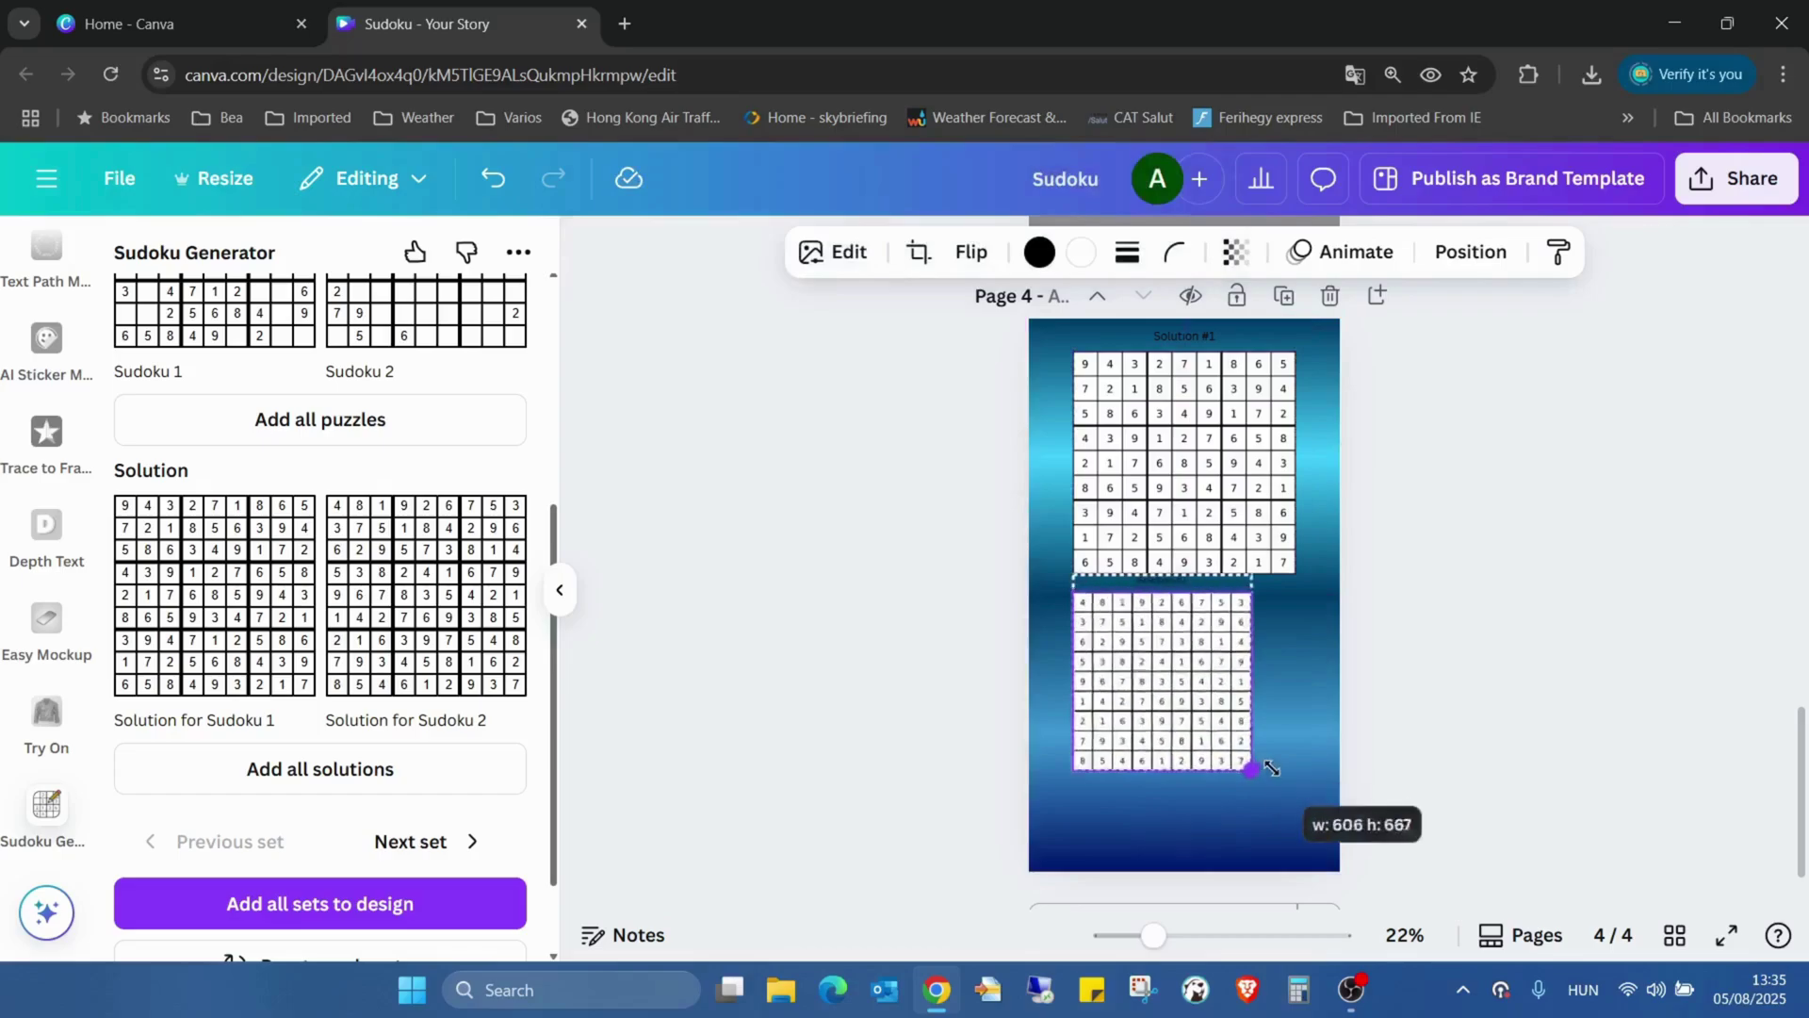
drag(1224, 664, 1224, 686)
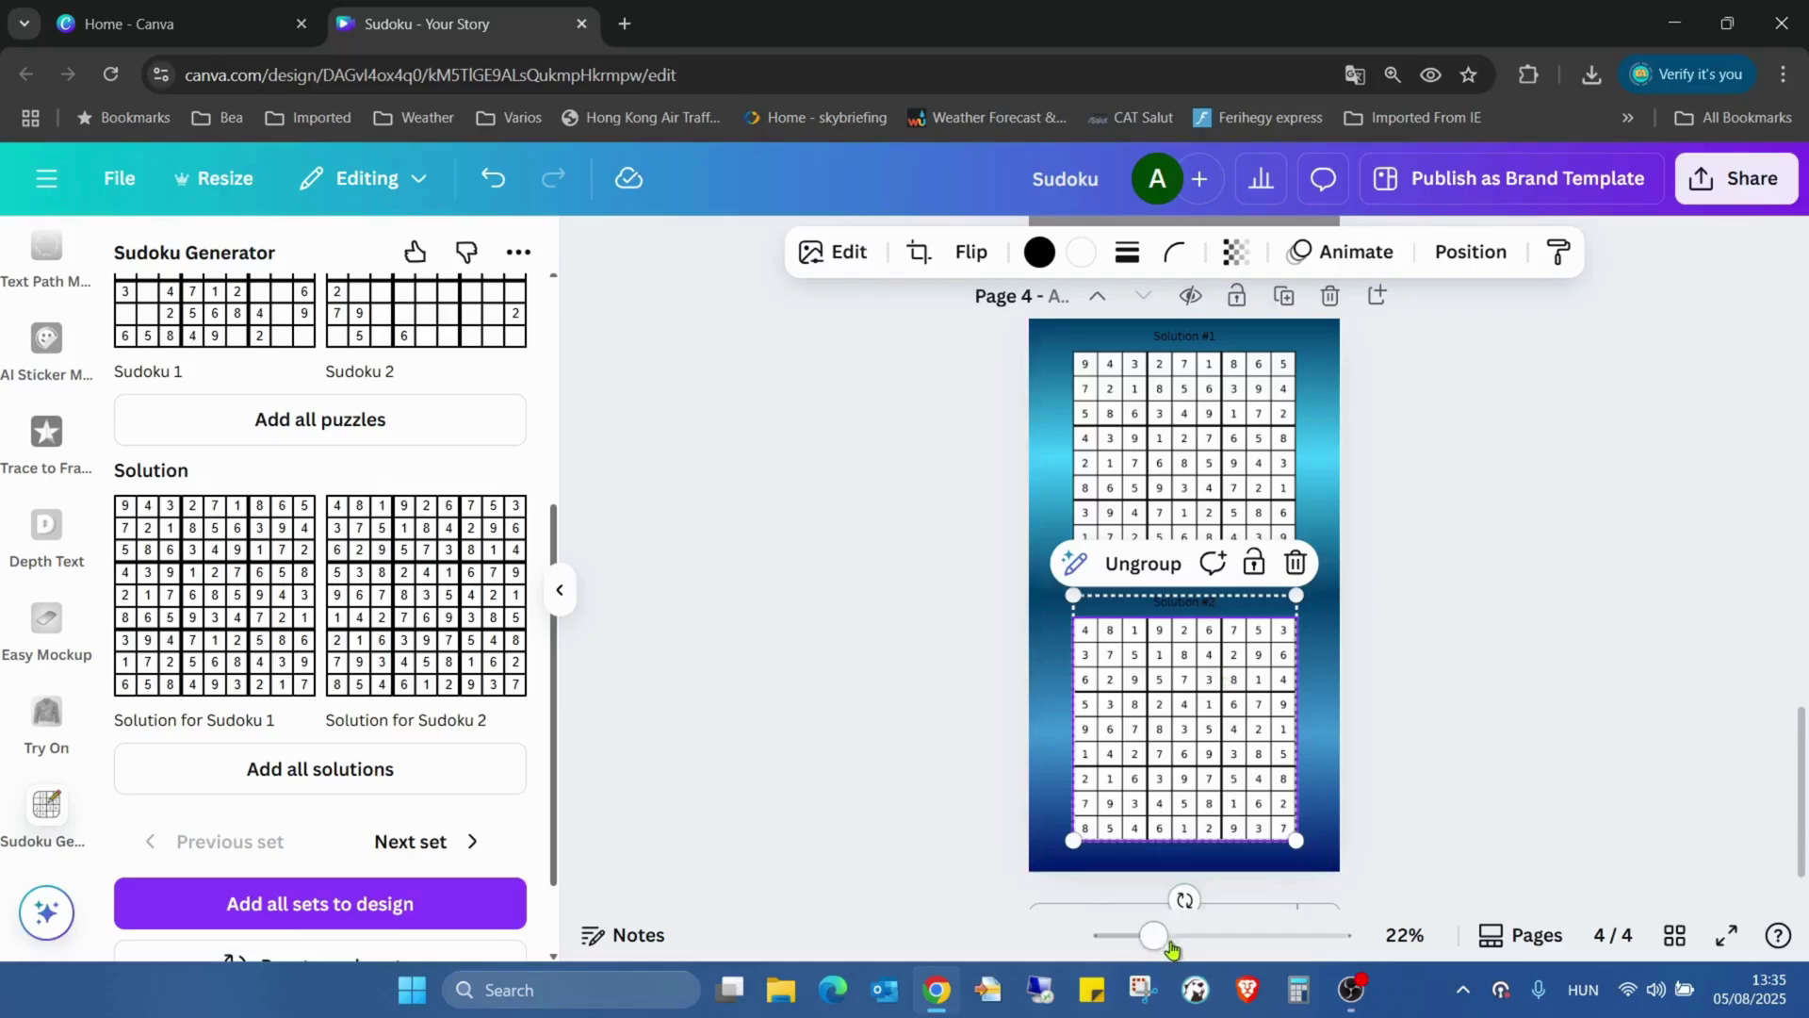
Zoom in to 65% and make the Solution #2 heading bold white
drag(1155, 935, 1216, 935)
click(1202, 738)
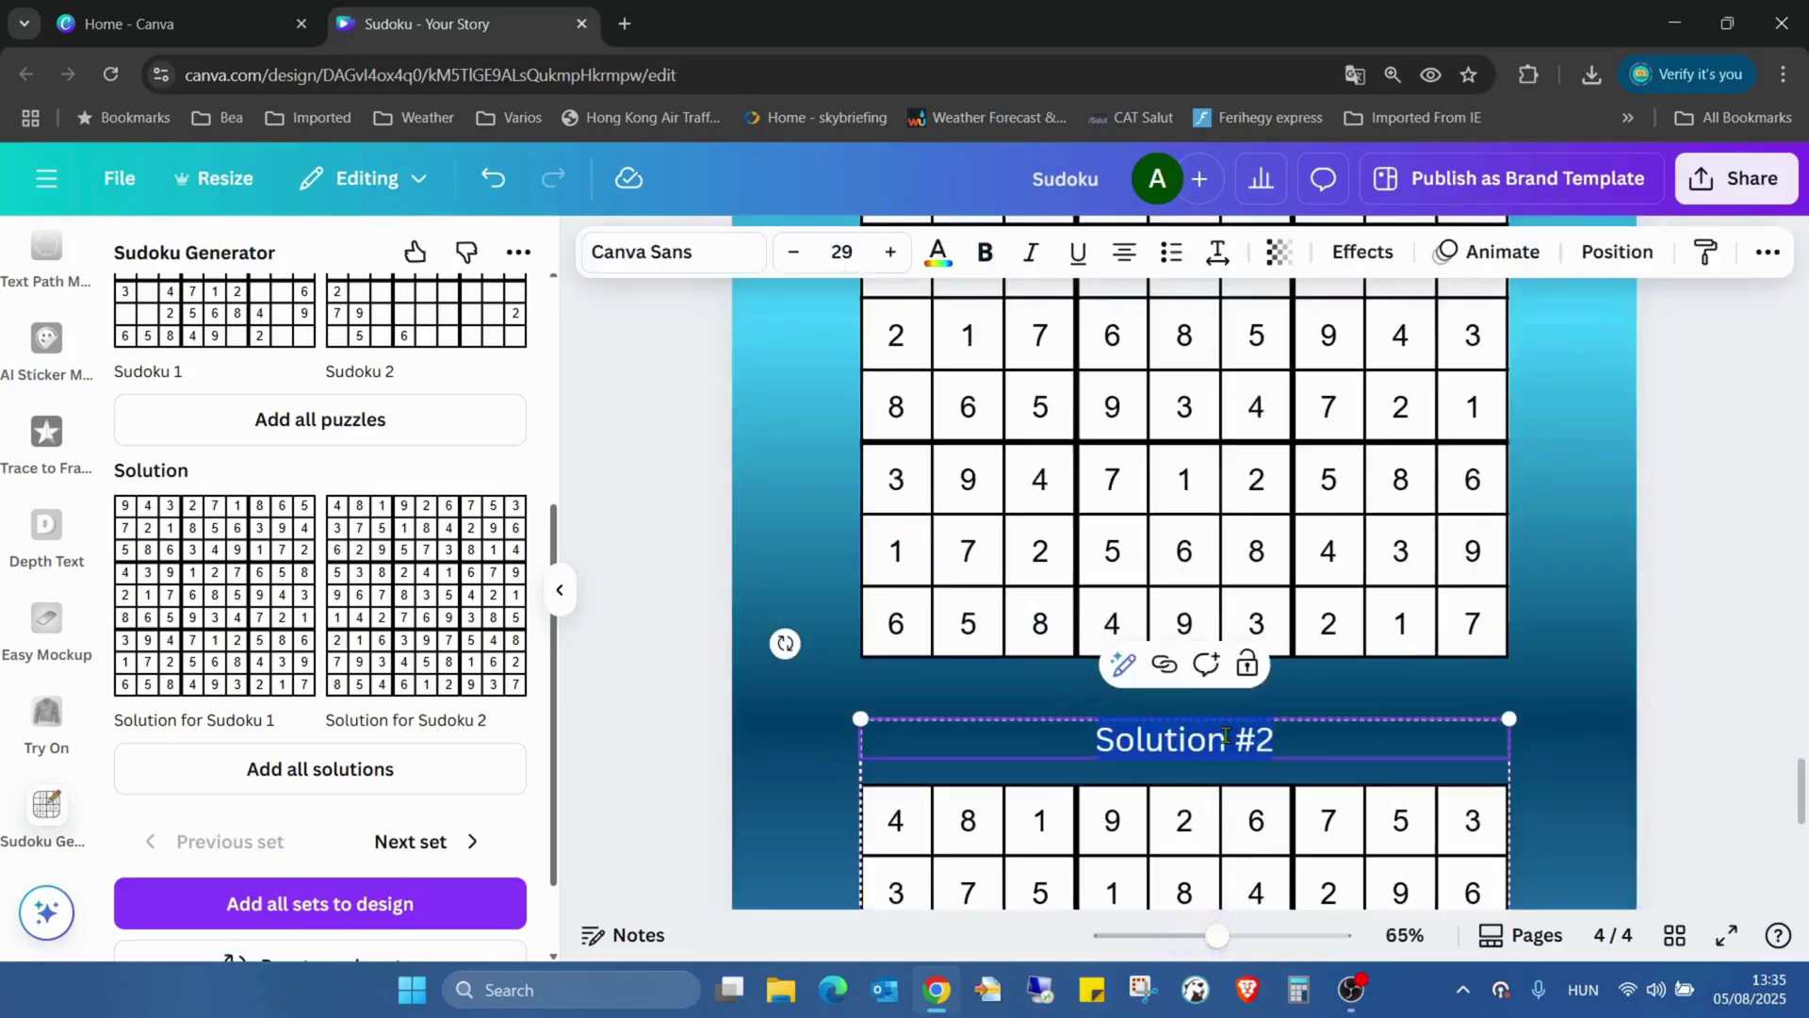
click(937, 254)
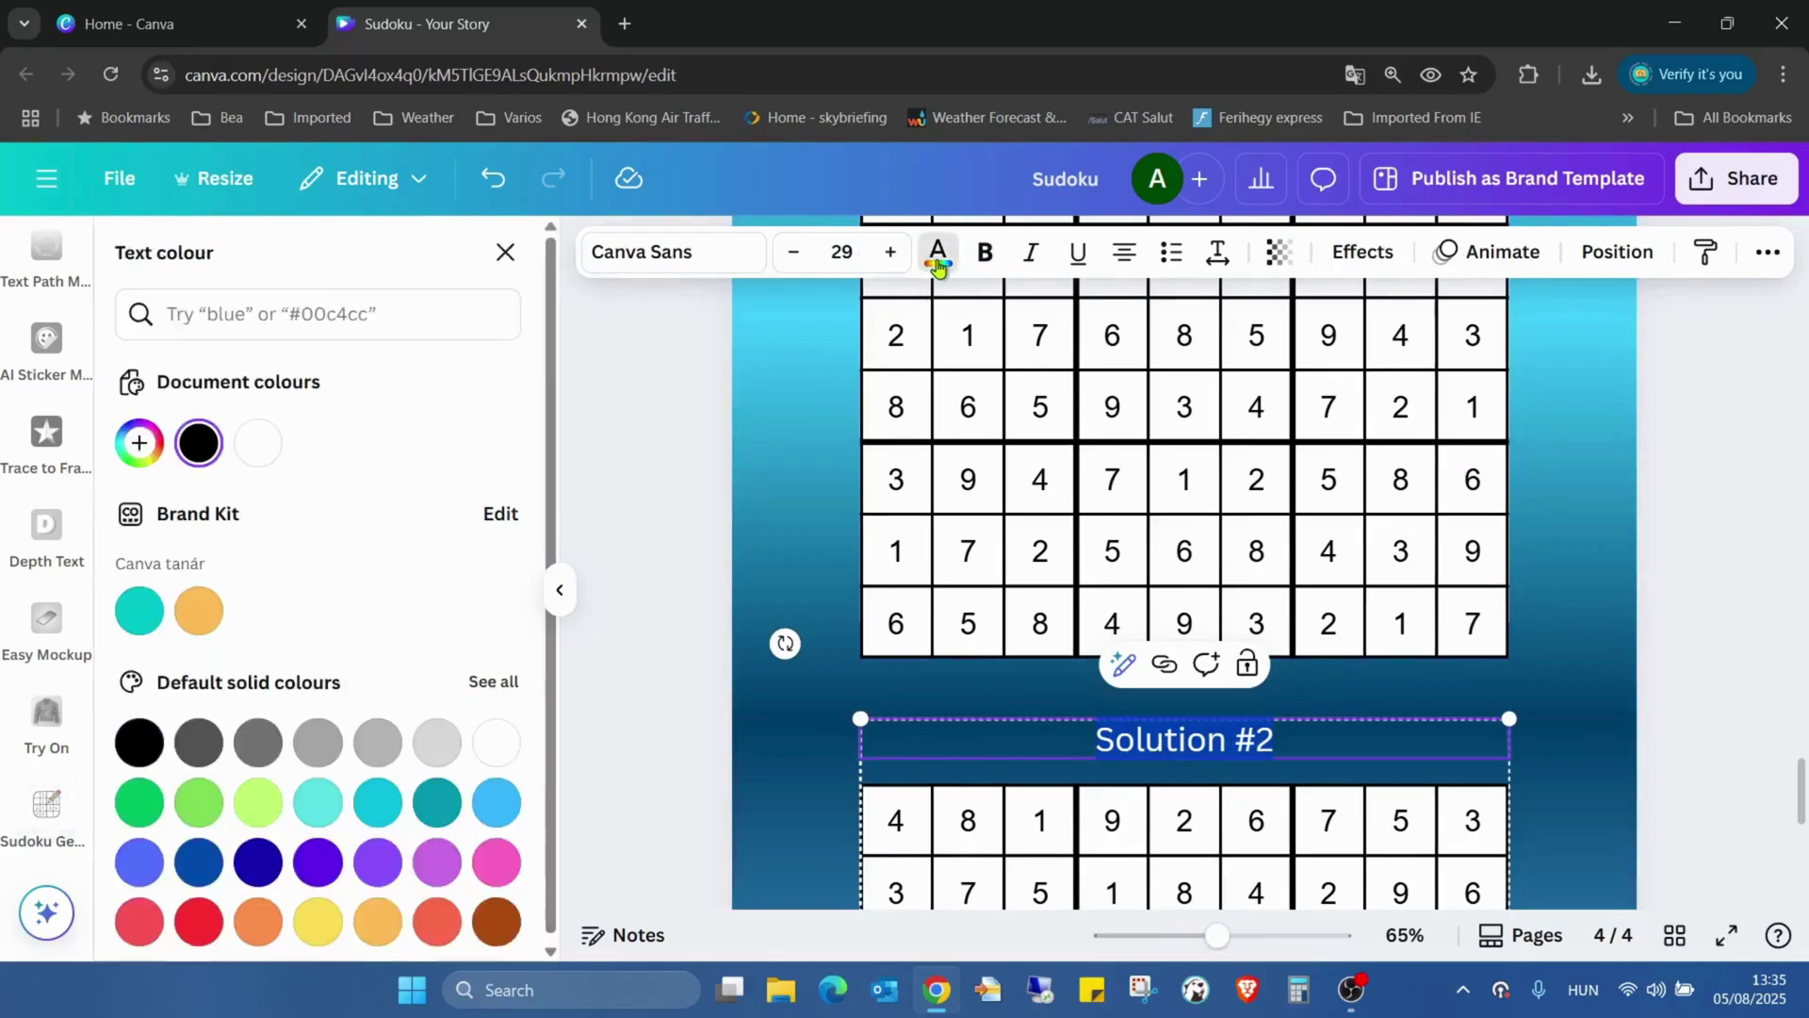
click(258, 443)
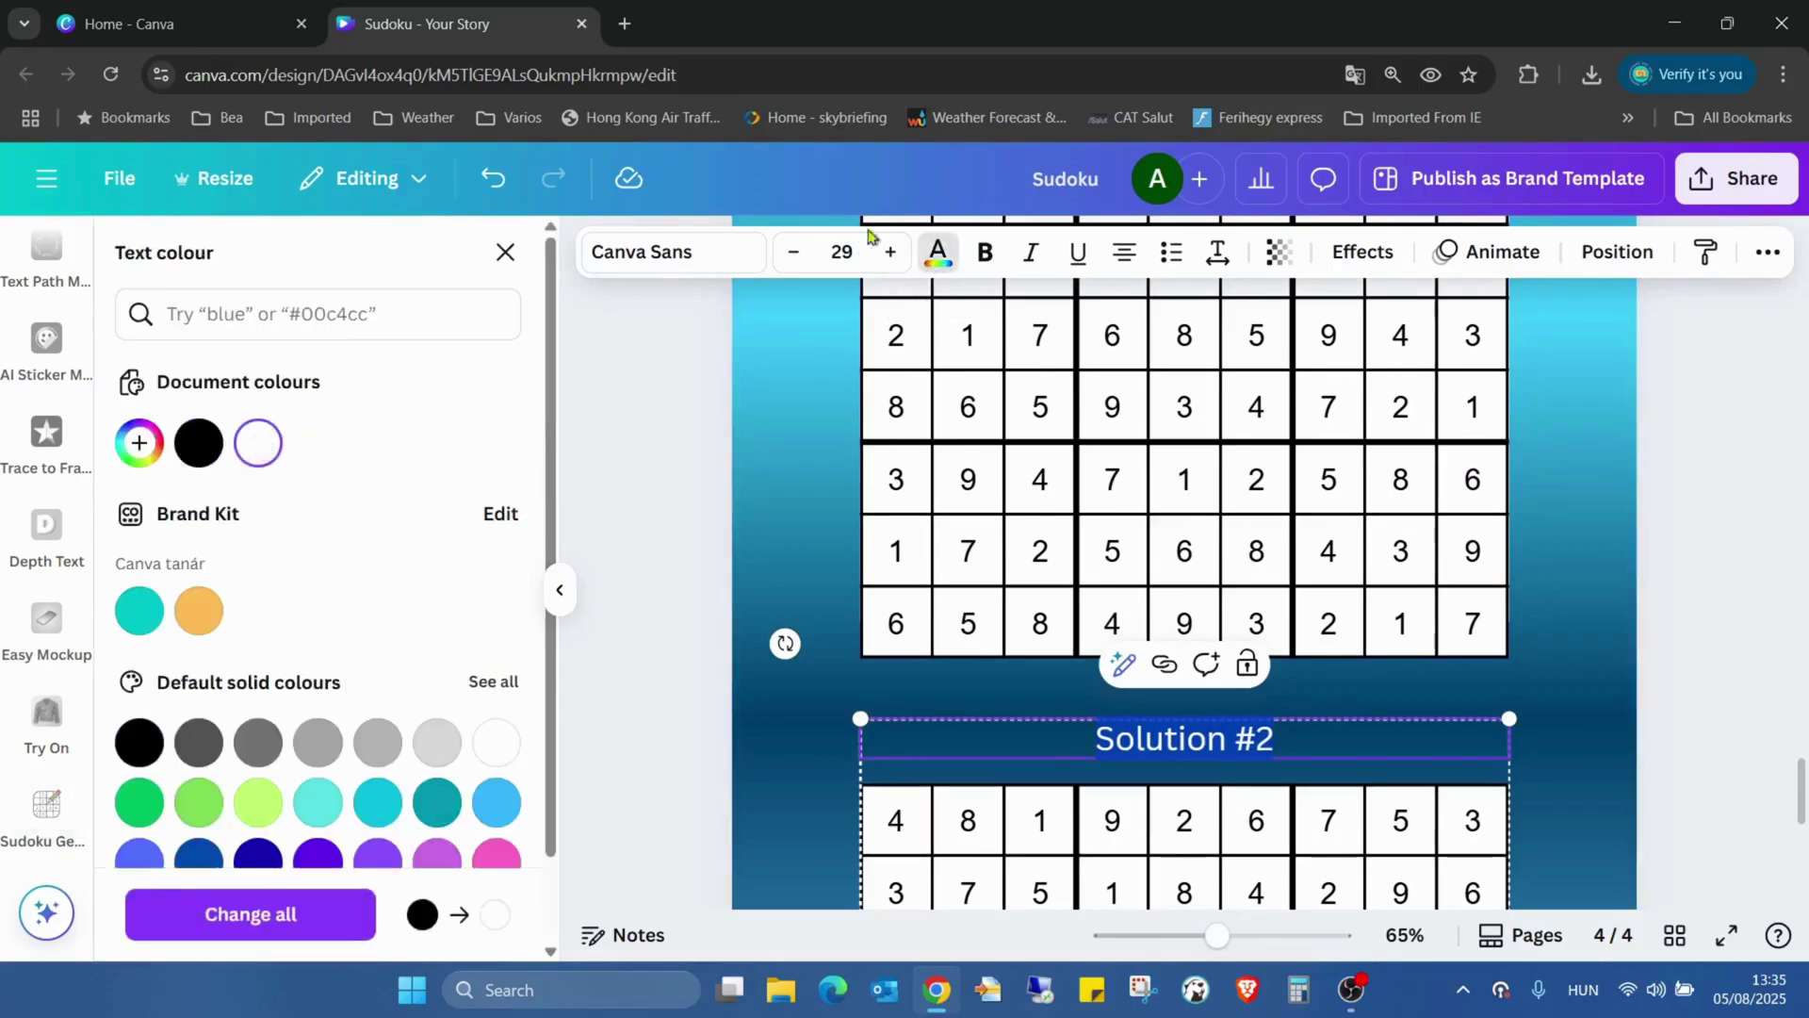
click(985, 252)
click(1365, 682)
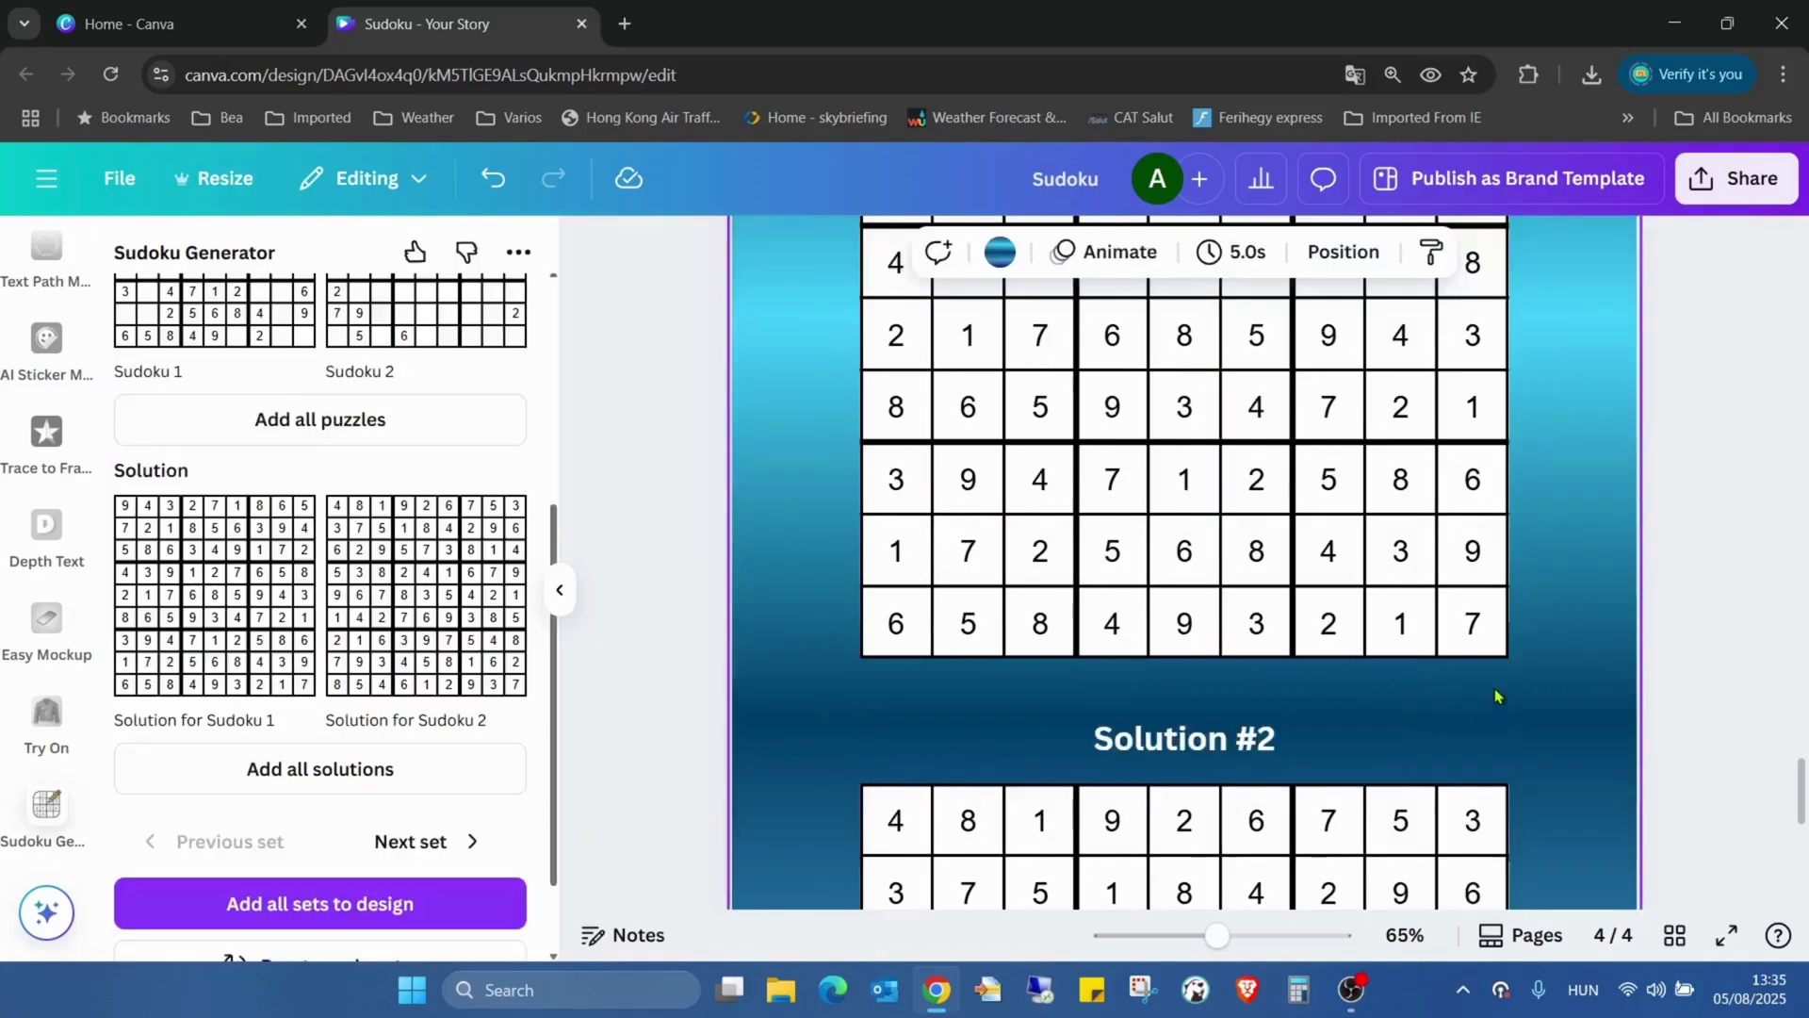
scroll(1497, 697, down, 1)
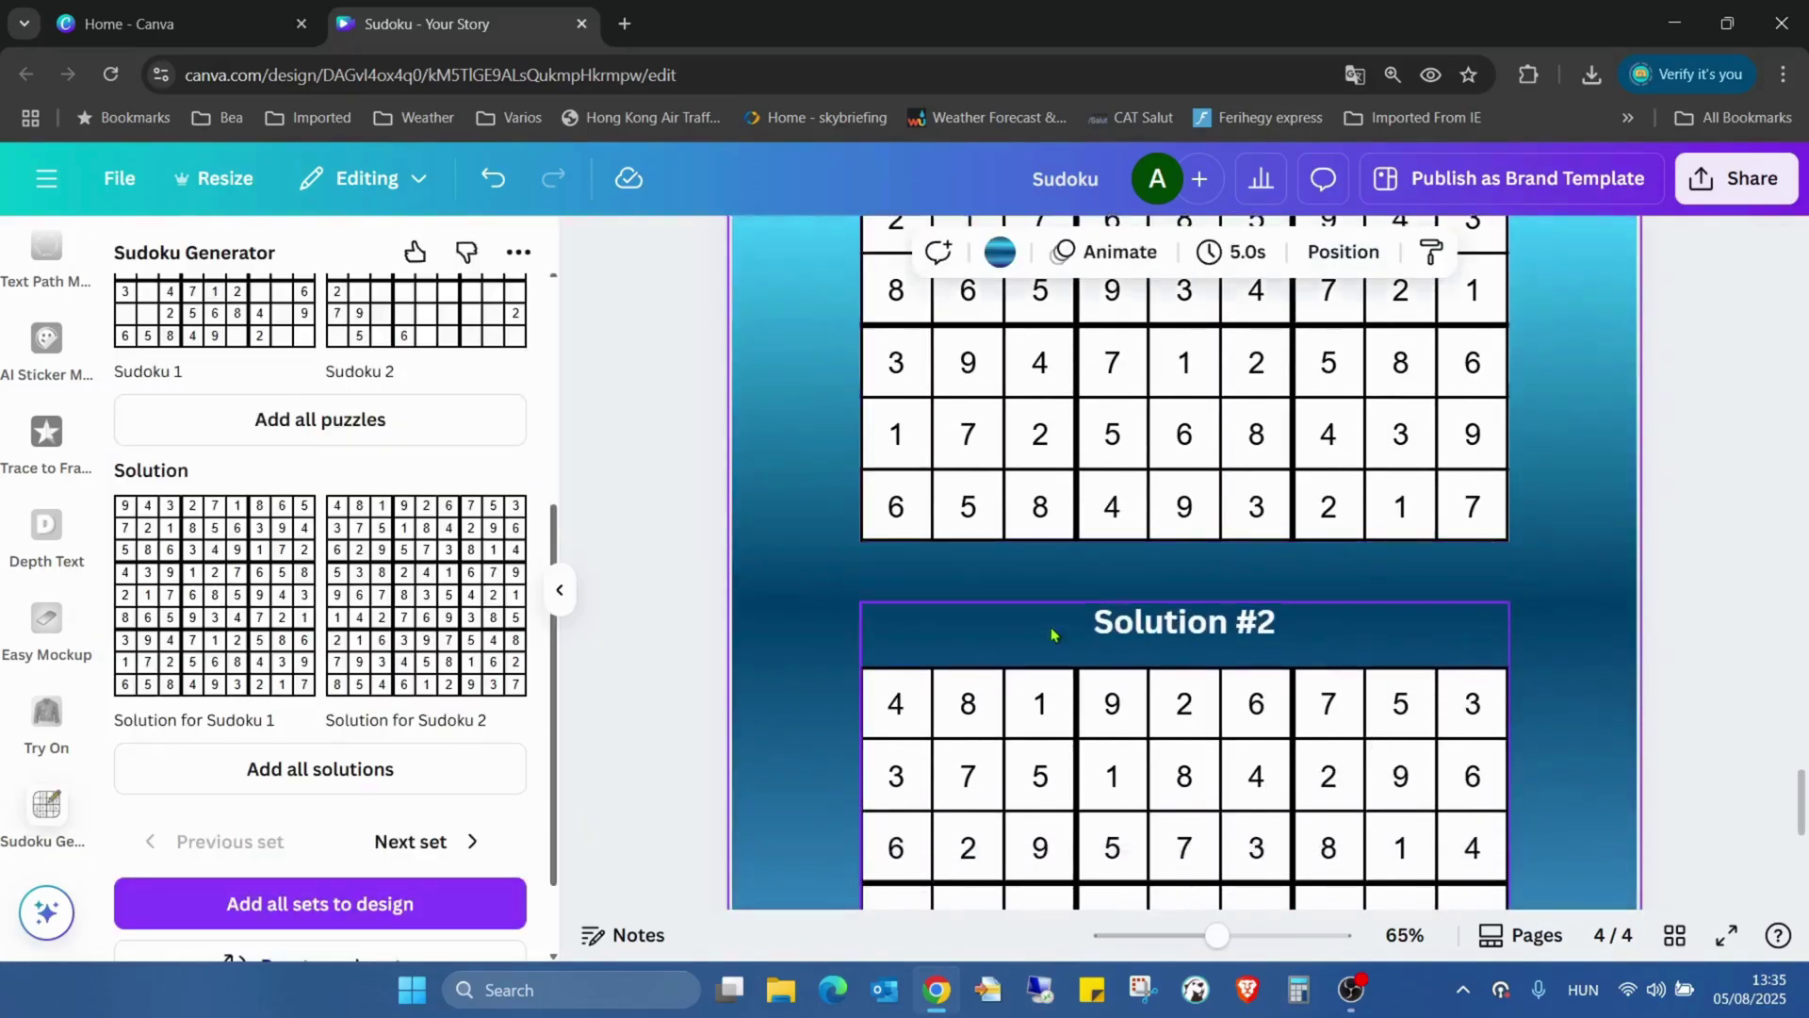
scroll(1212, 598, down, 2)
Open and cancel cropping on the Solution #2 grid, then start editing the Solution #1 heading
click(1203, 467)
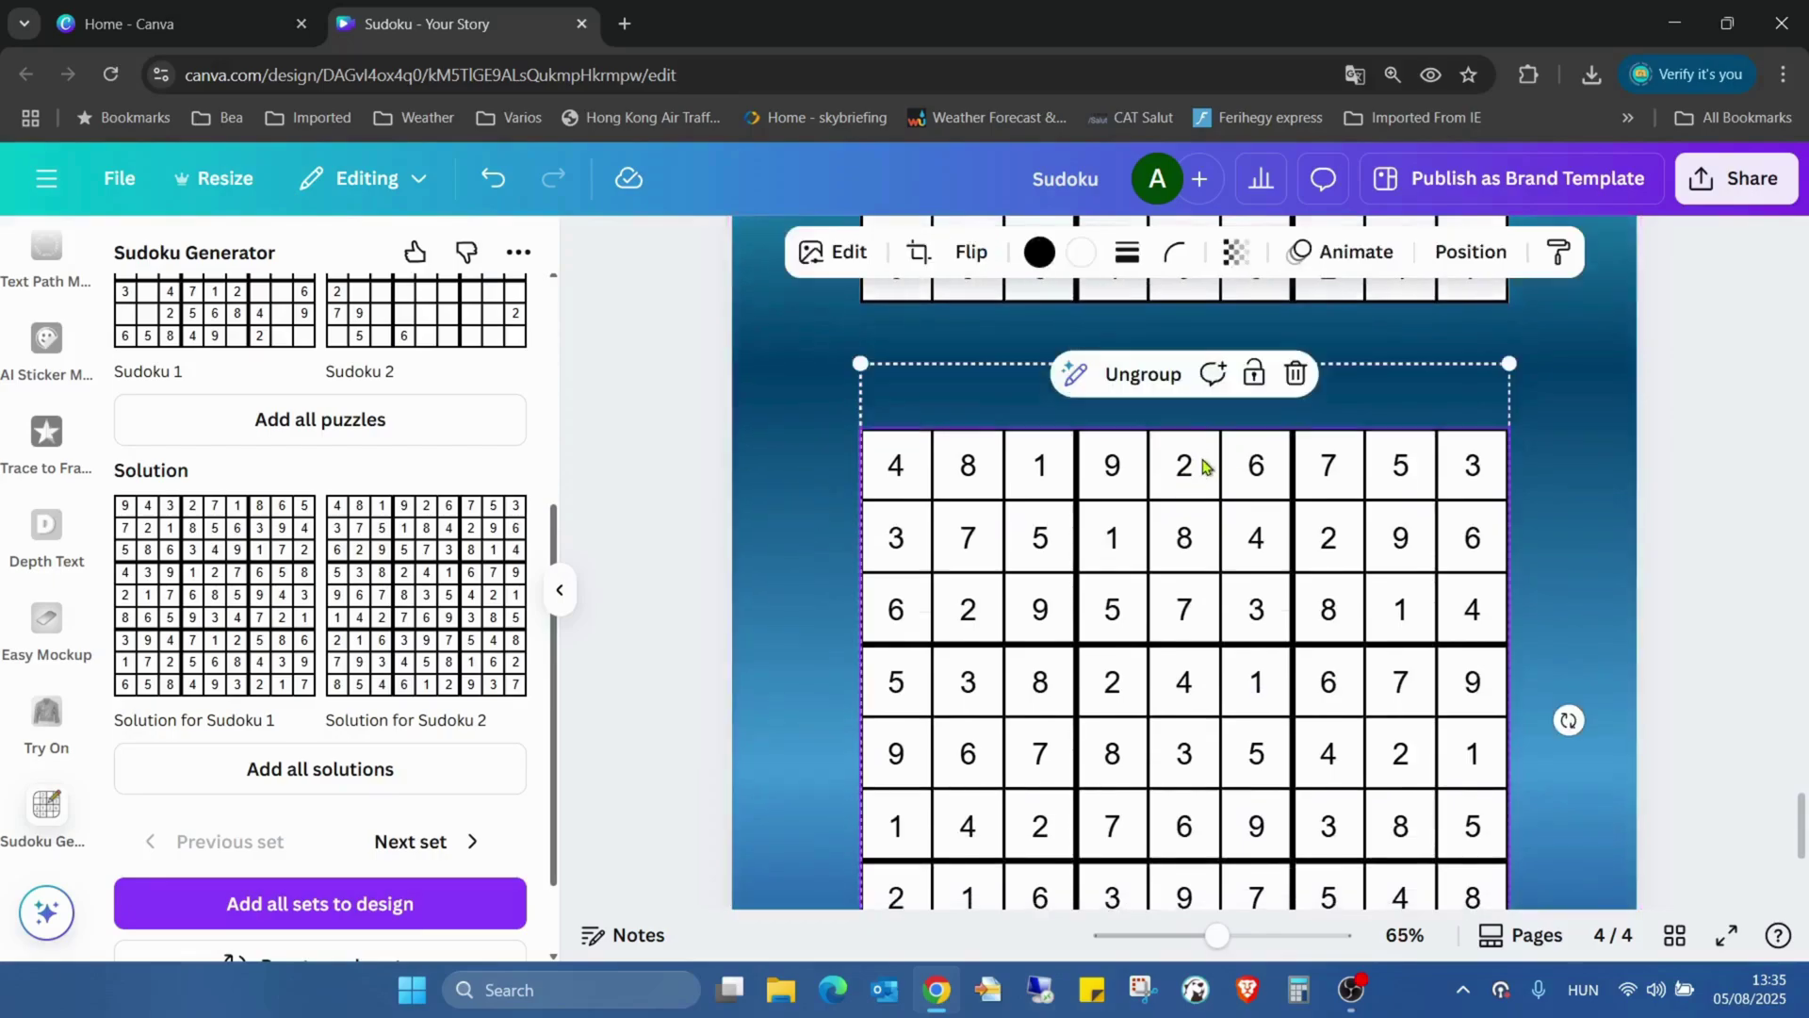
double_click(1200, 459)
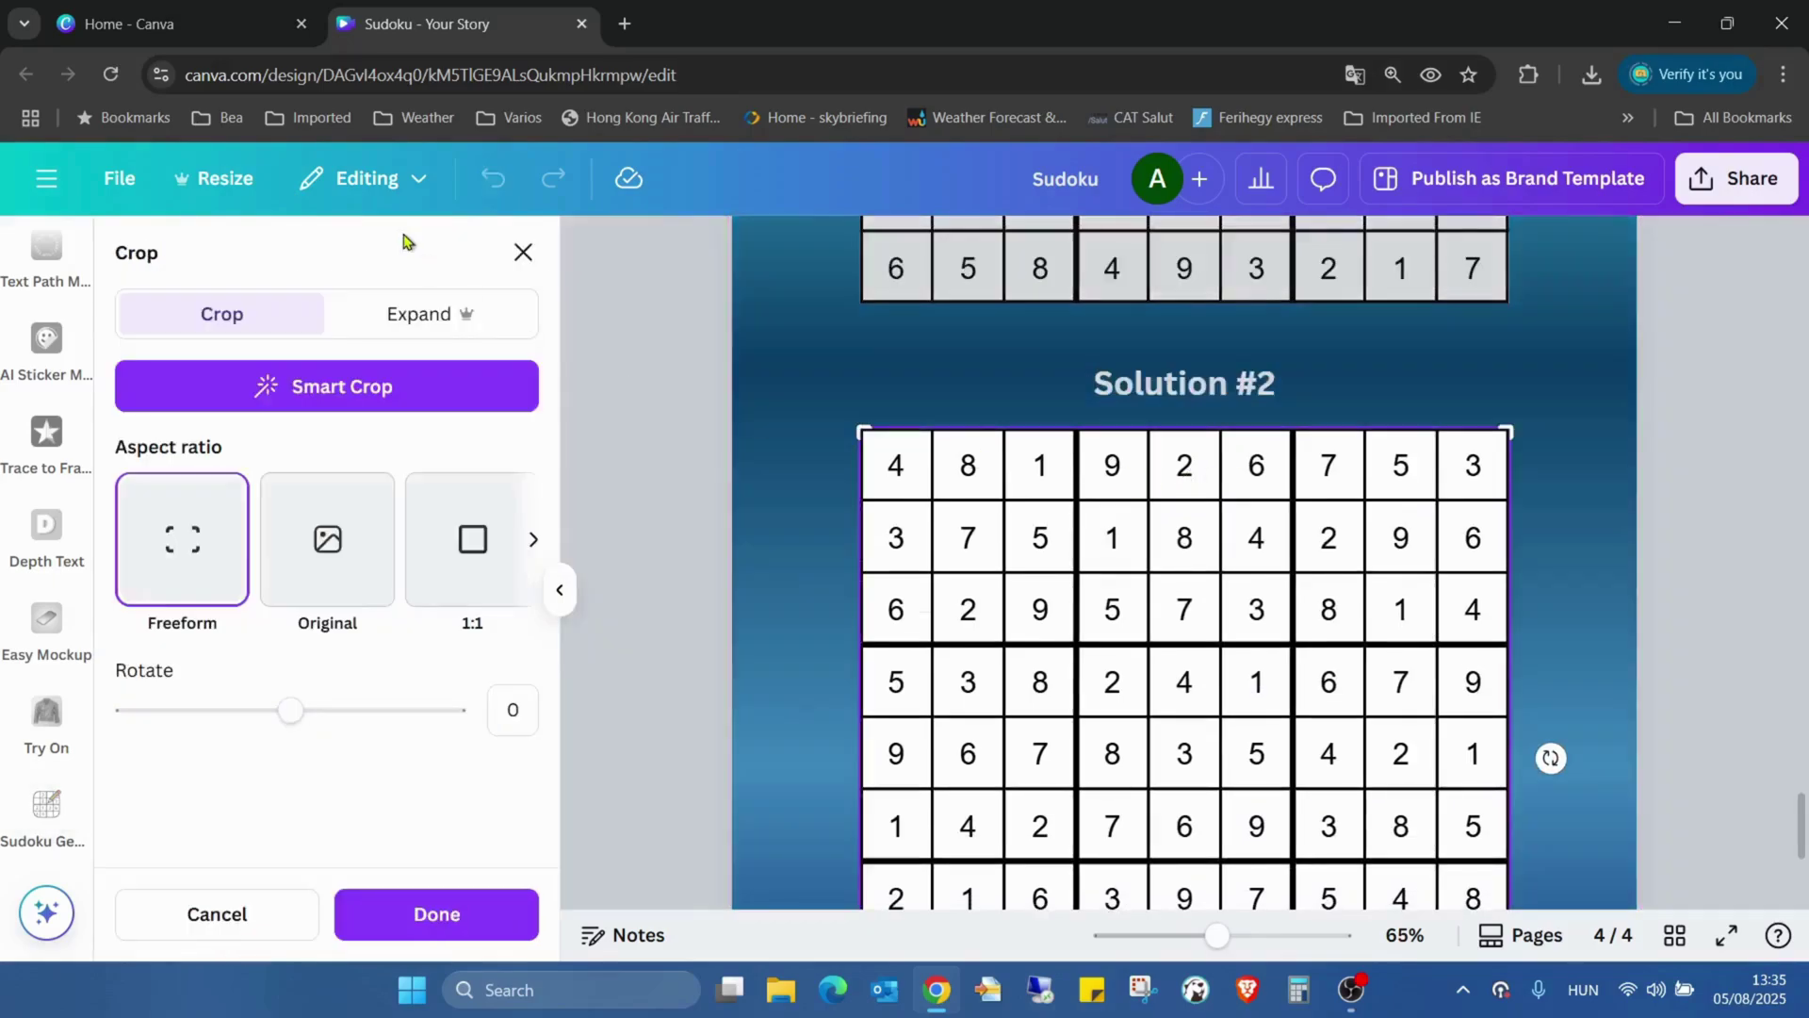
click(521, 252)
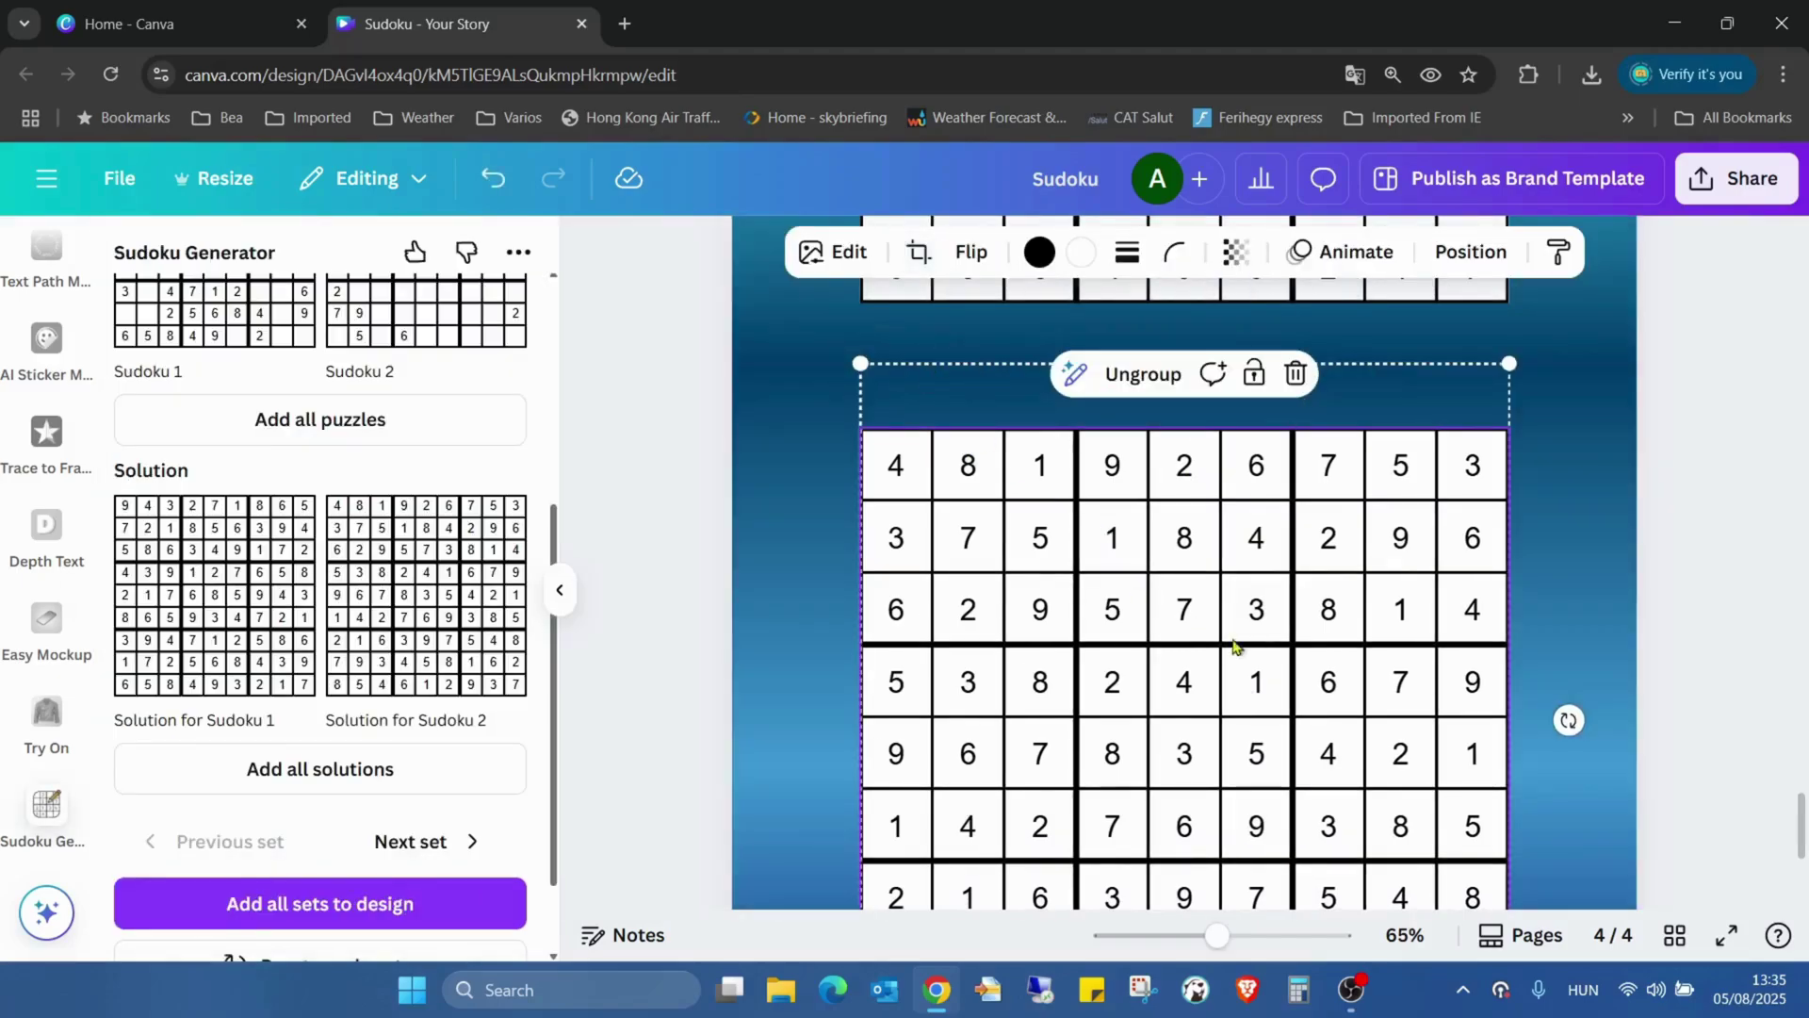
scroll(1230, 646, down, 3)
scroll(1184, 598, up, 6)
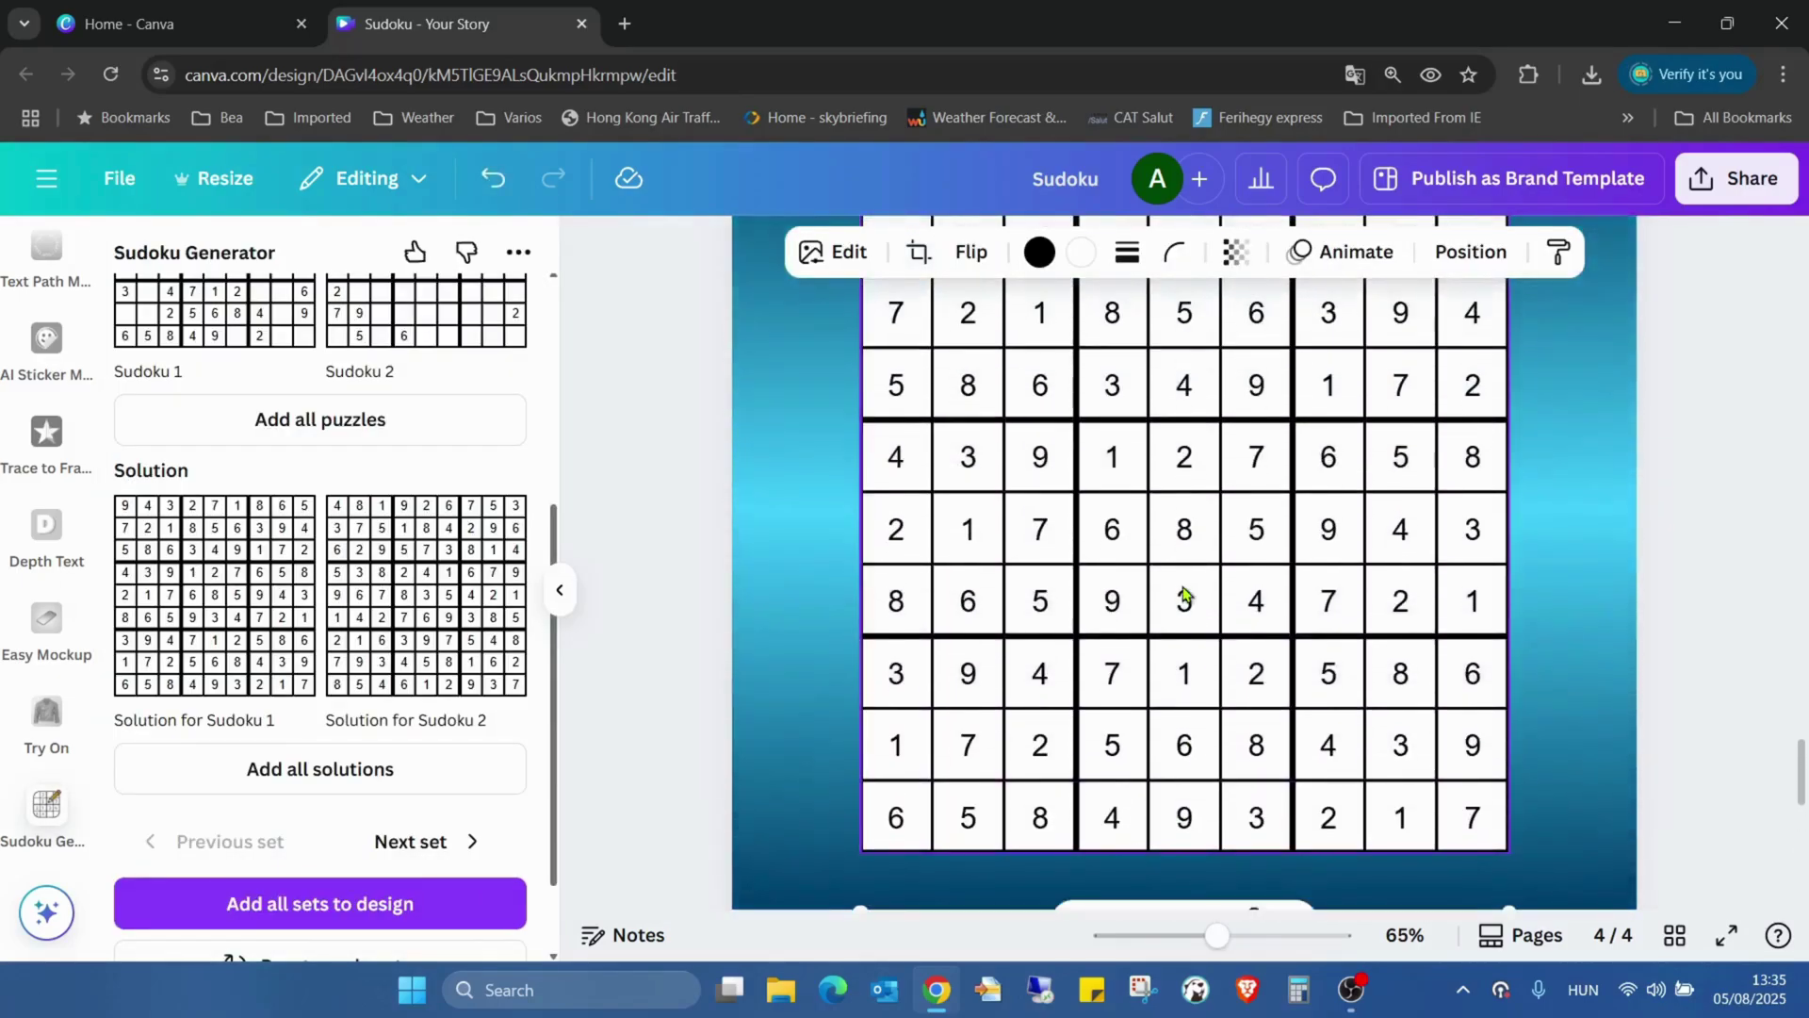
scroll(1184, 597, up, 3)
double_click(1222, 483)
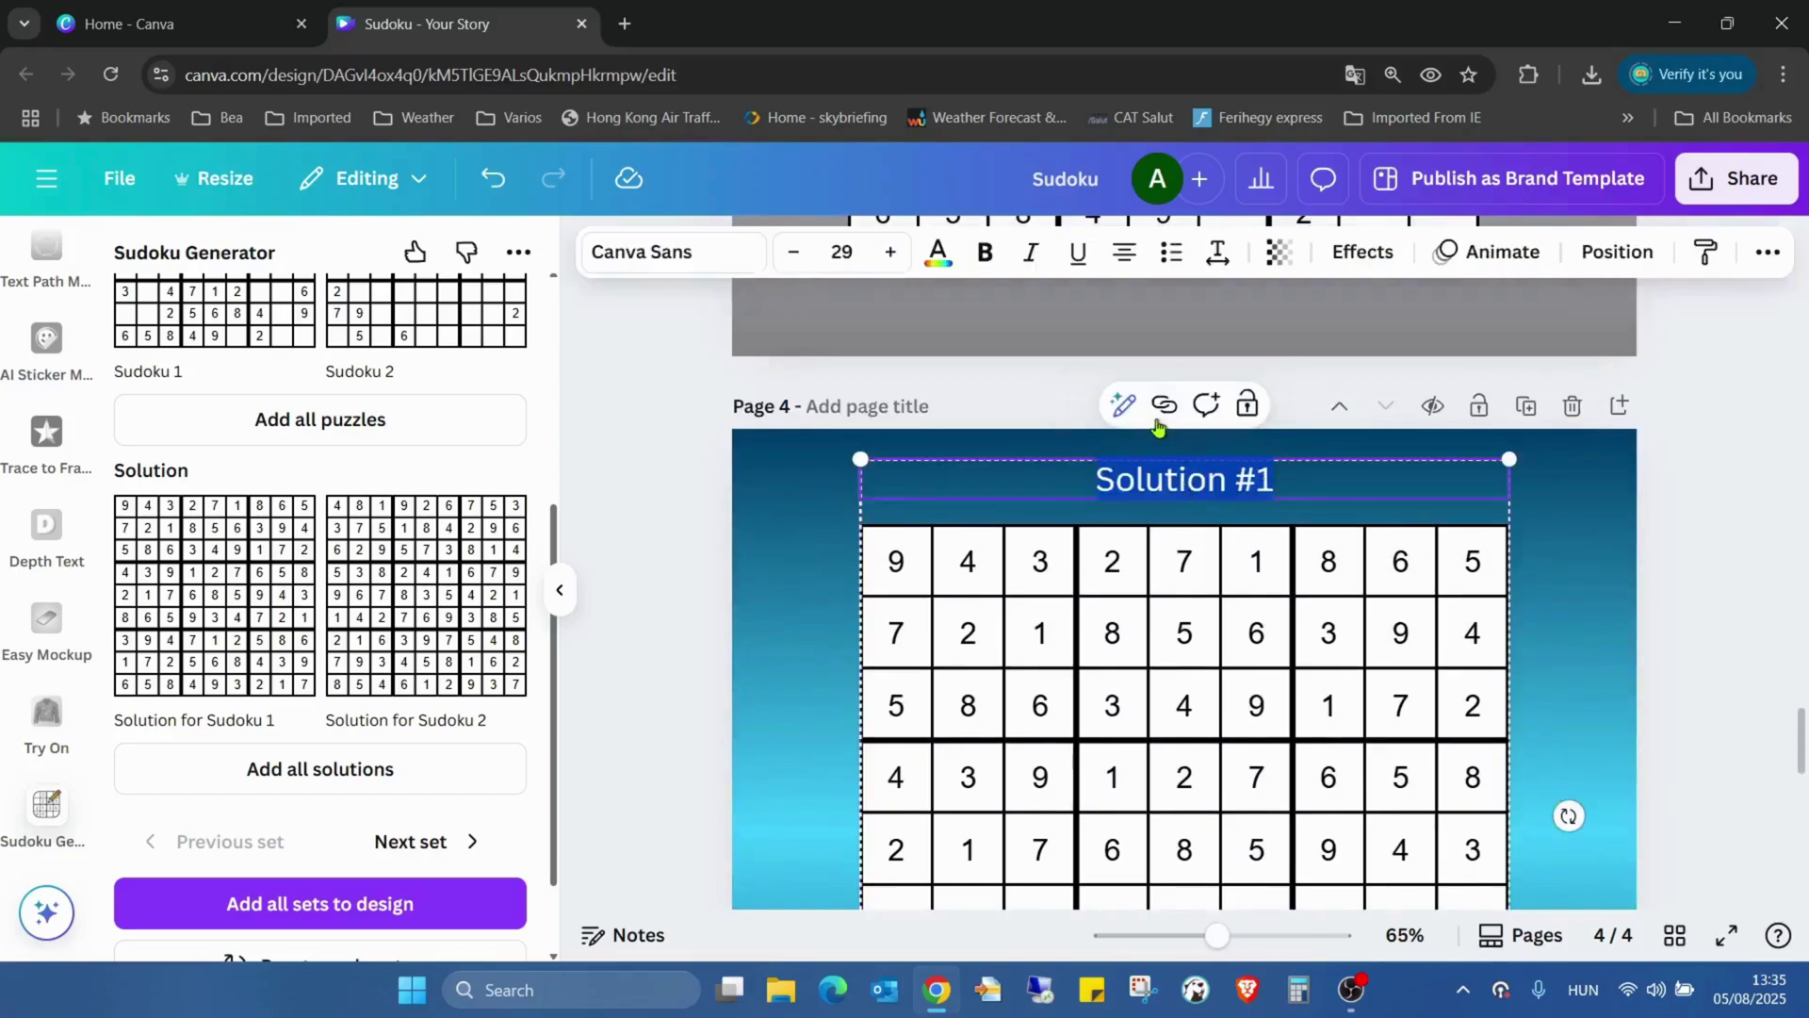
click(982, 257)
click(938, 255)
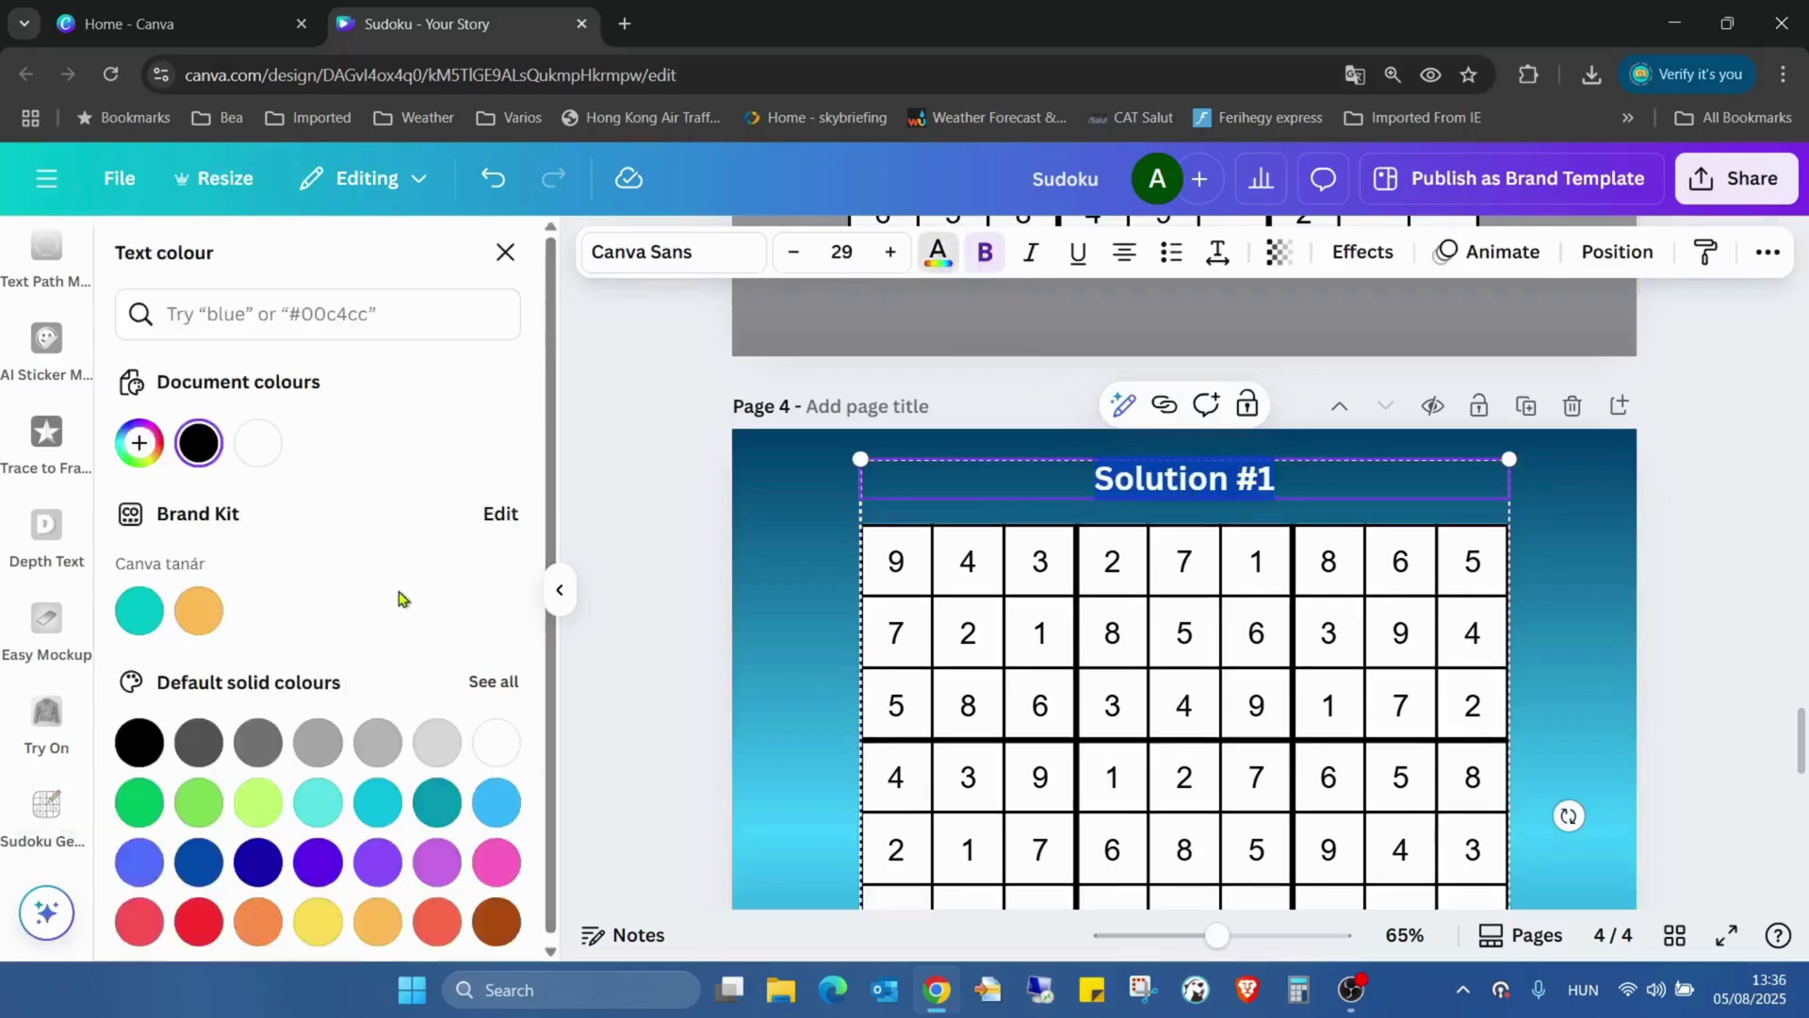
click(491, 744)
click(1542, 582)
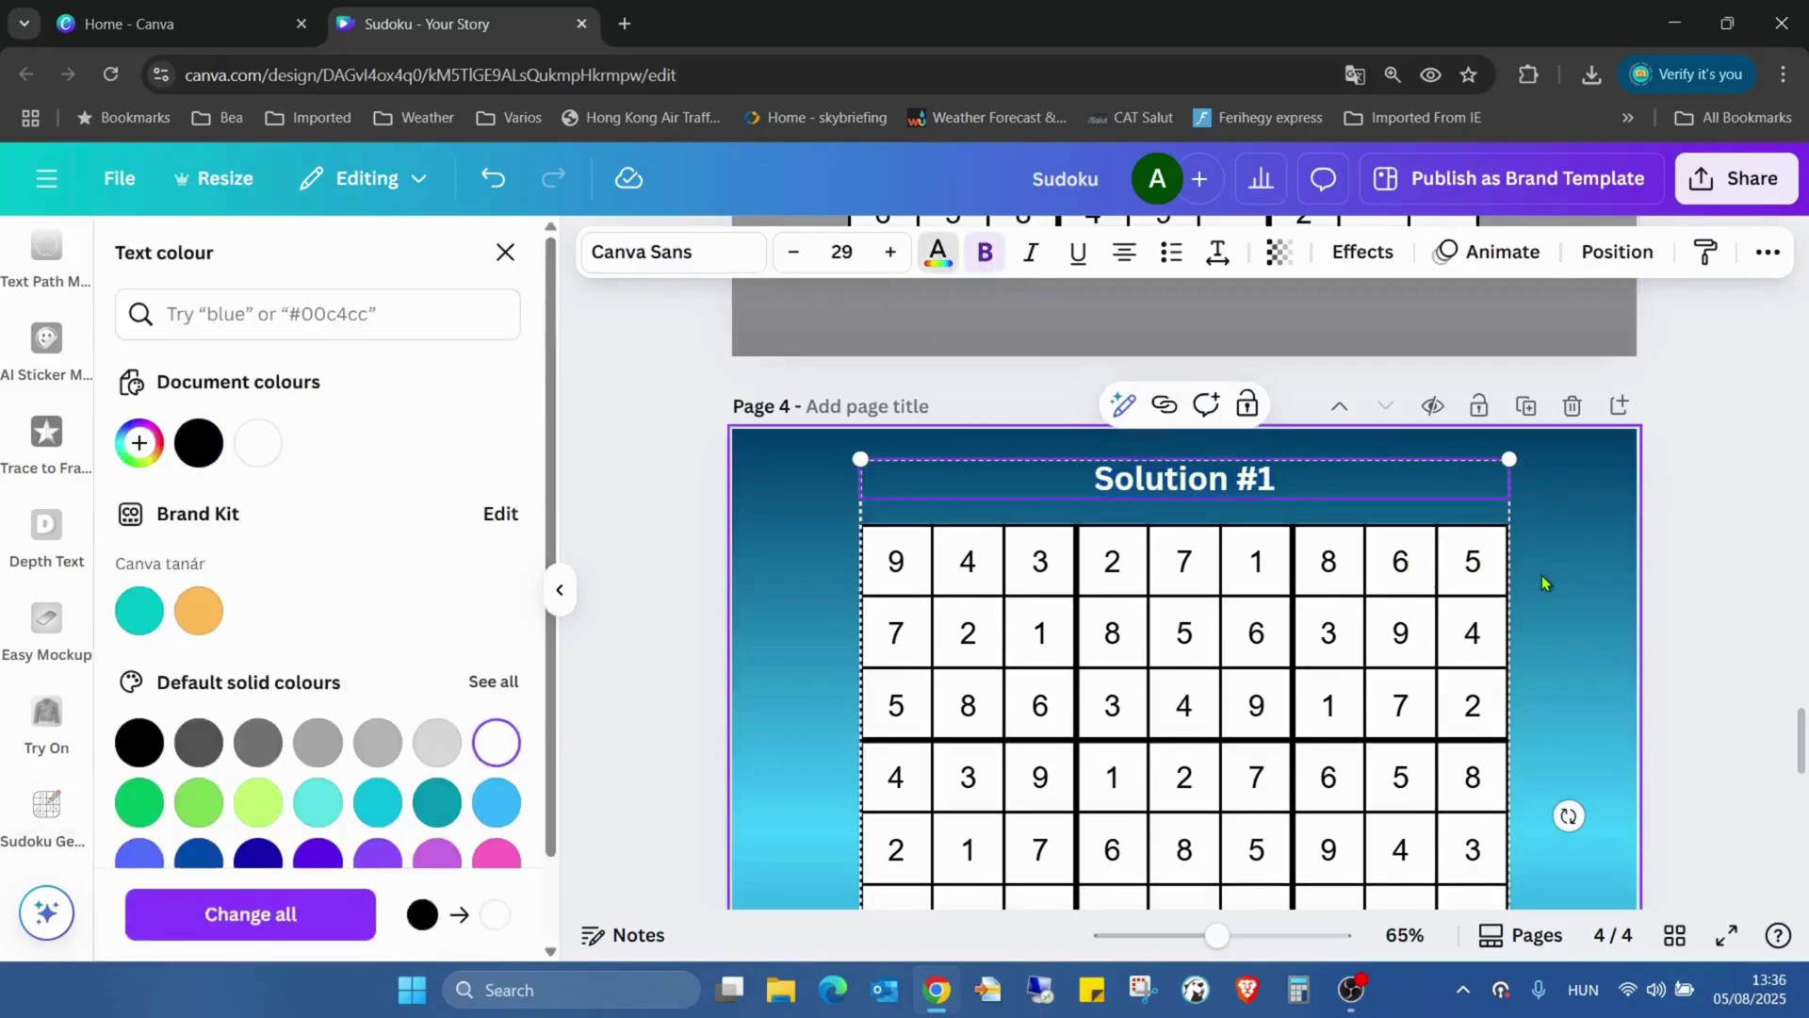
scroll(1542, 585, up, 5)
double_click(1159, 558)
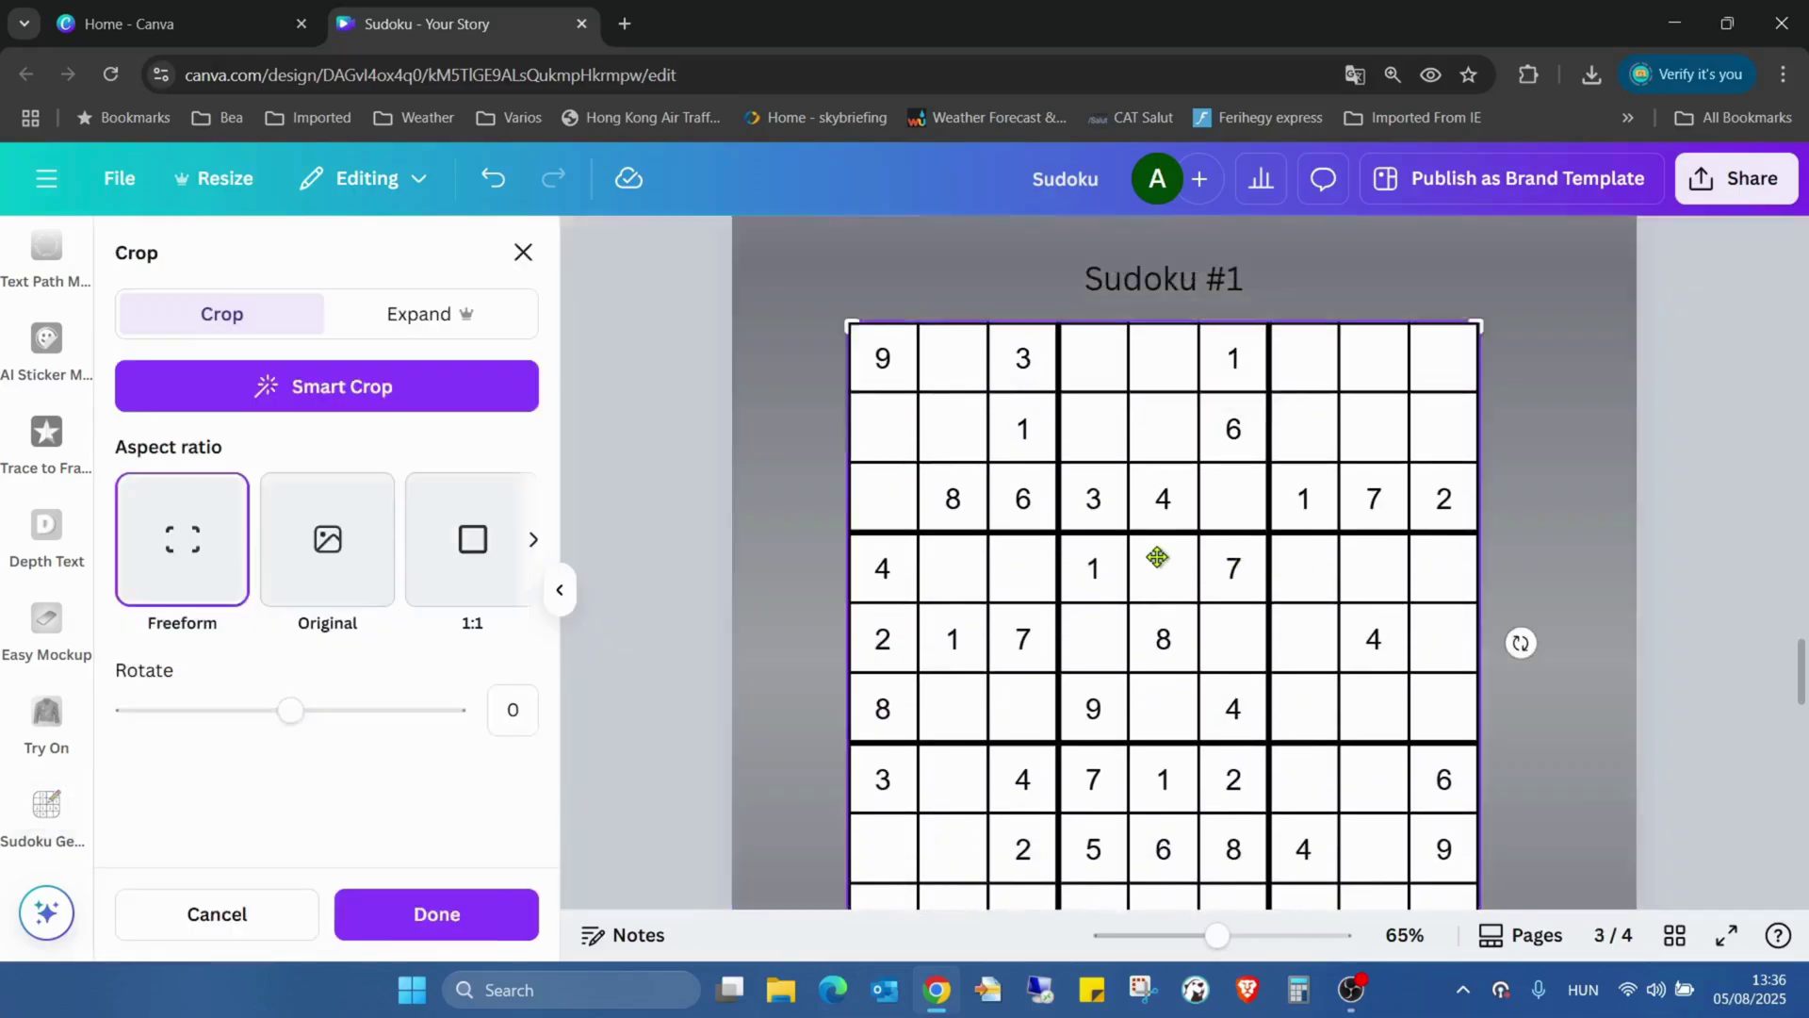
key(Escape)
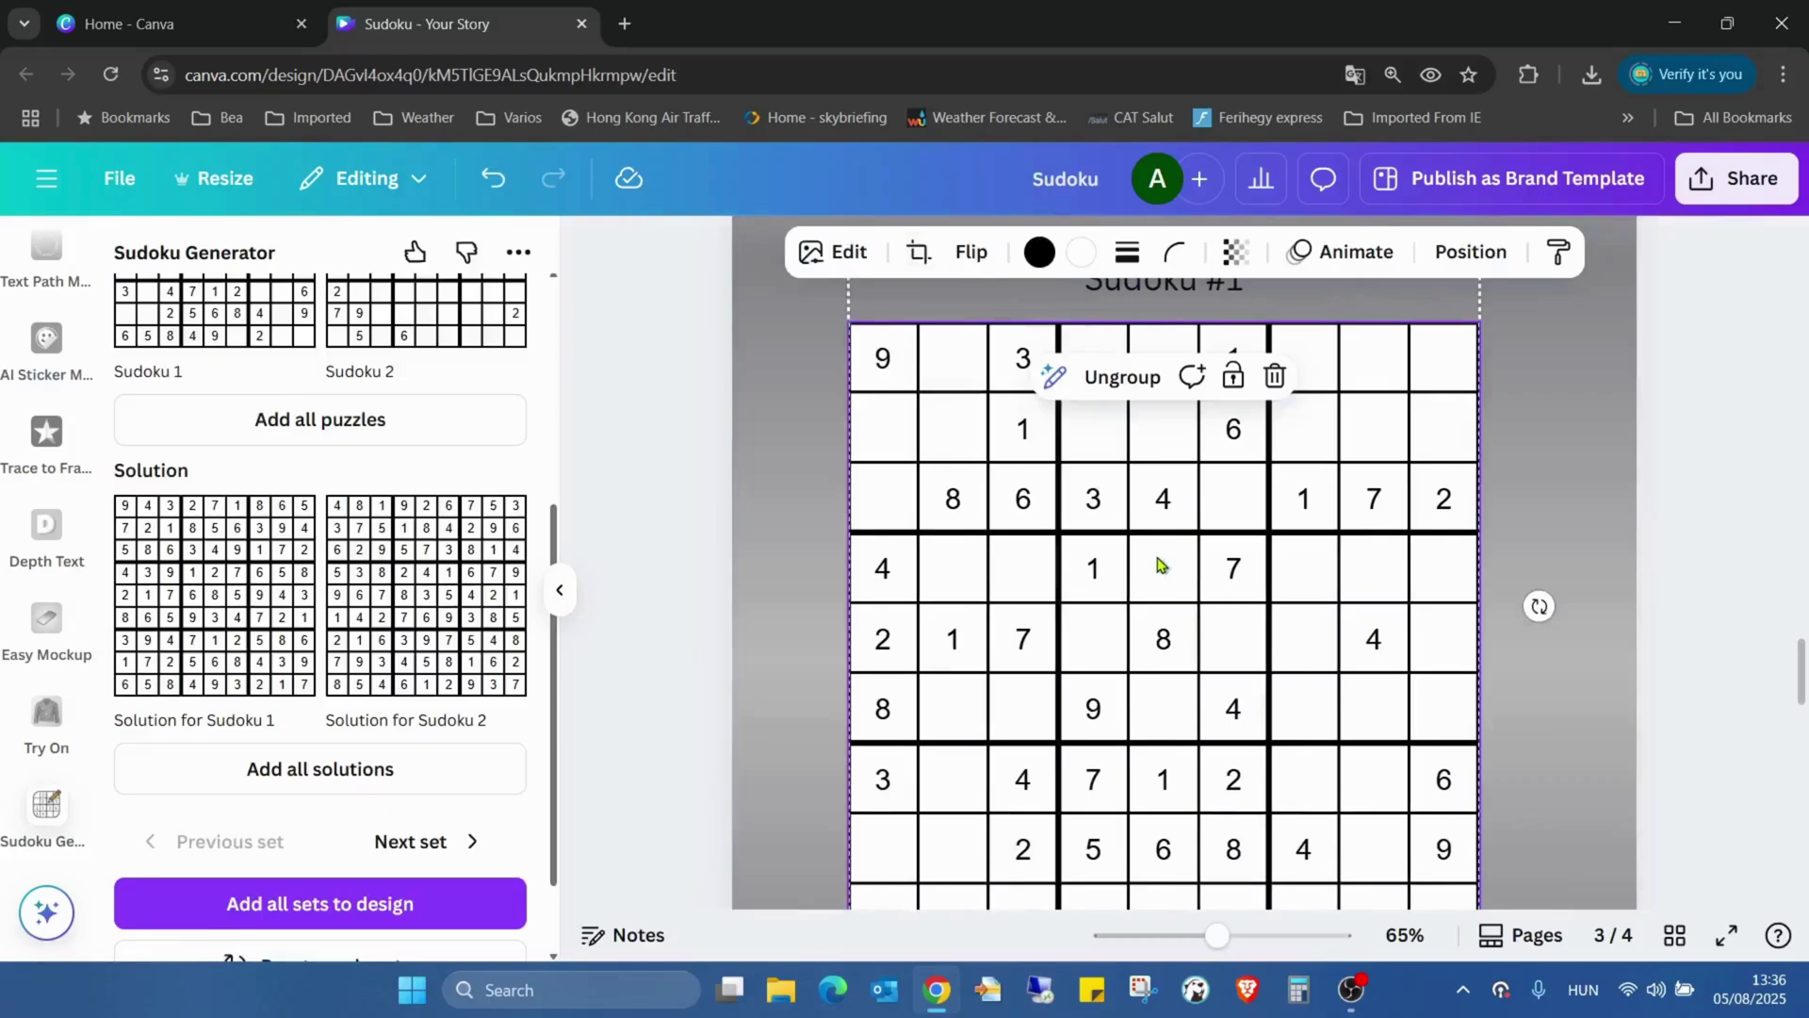
double_click(1157, 564)
scroll(1230, 554, down, 2)
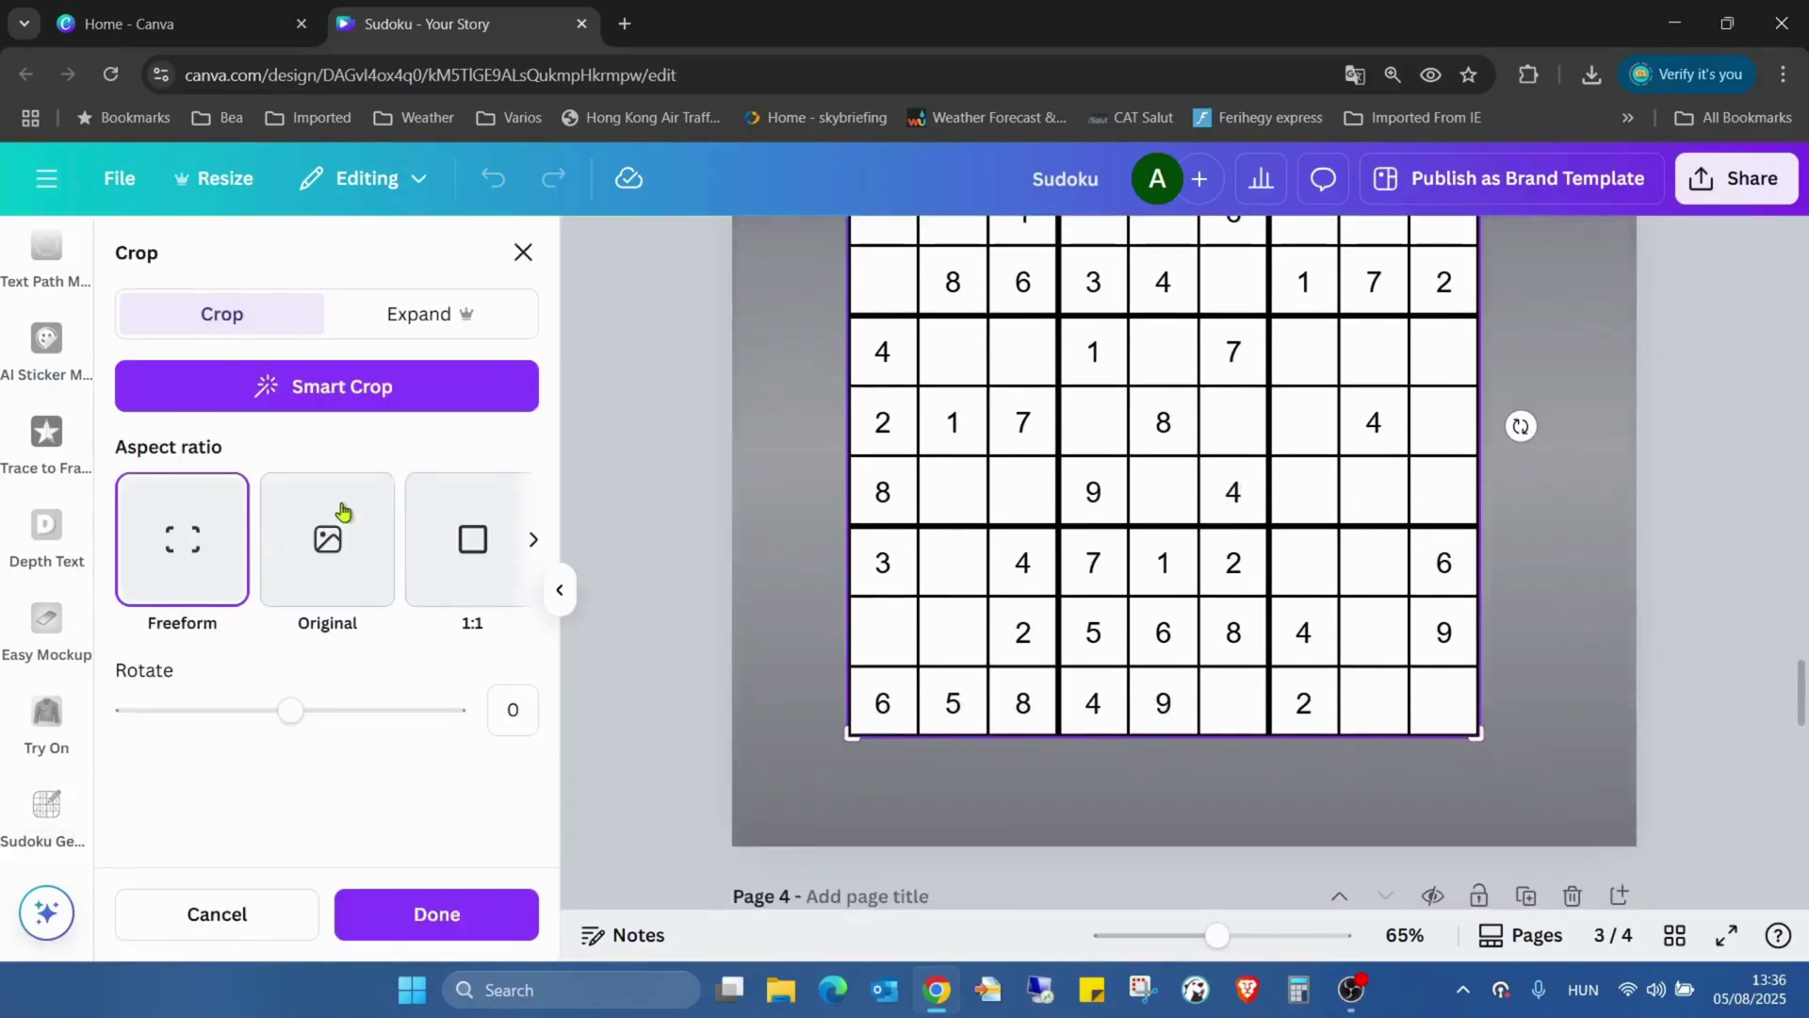
scroll(1259, 406, up, 1)
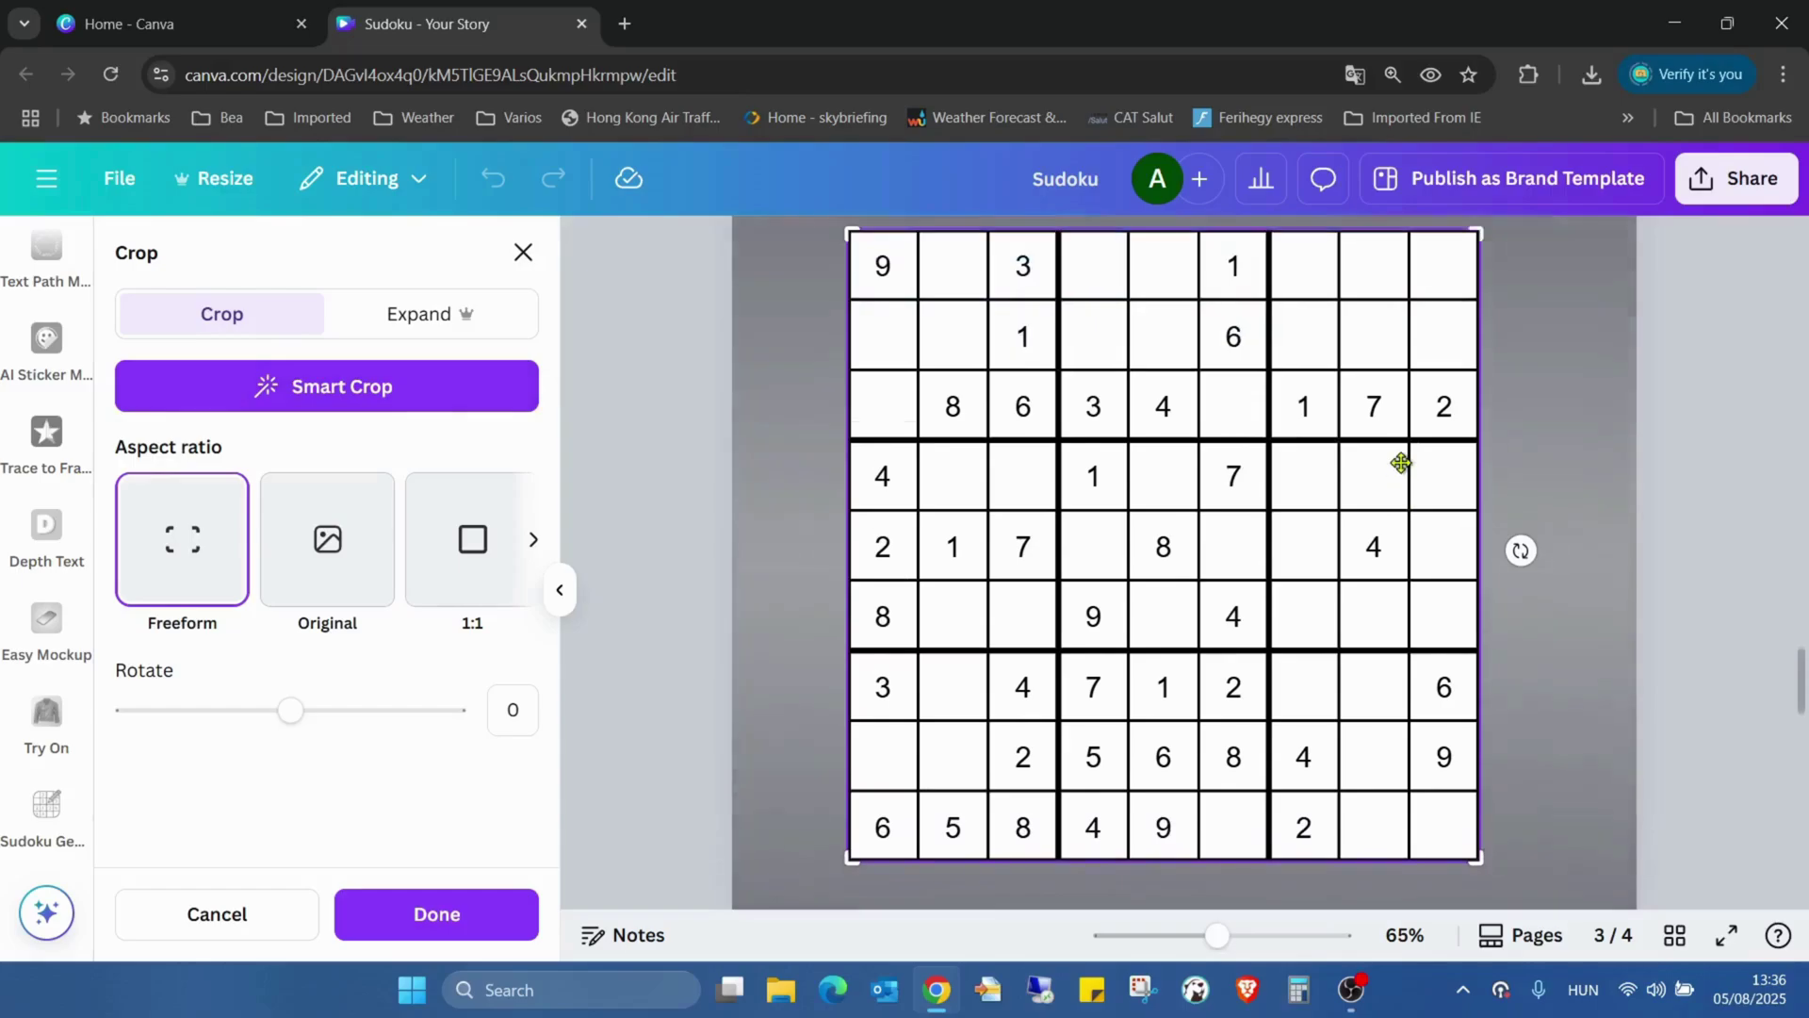
scroll(1401, 457, up, 3)
key(Escape)
Turn the Sudoku #1 heading text white
click(1399, 539)
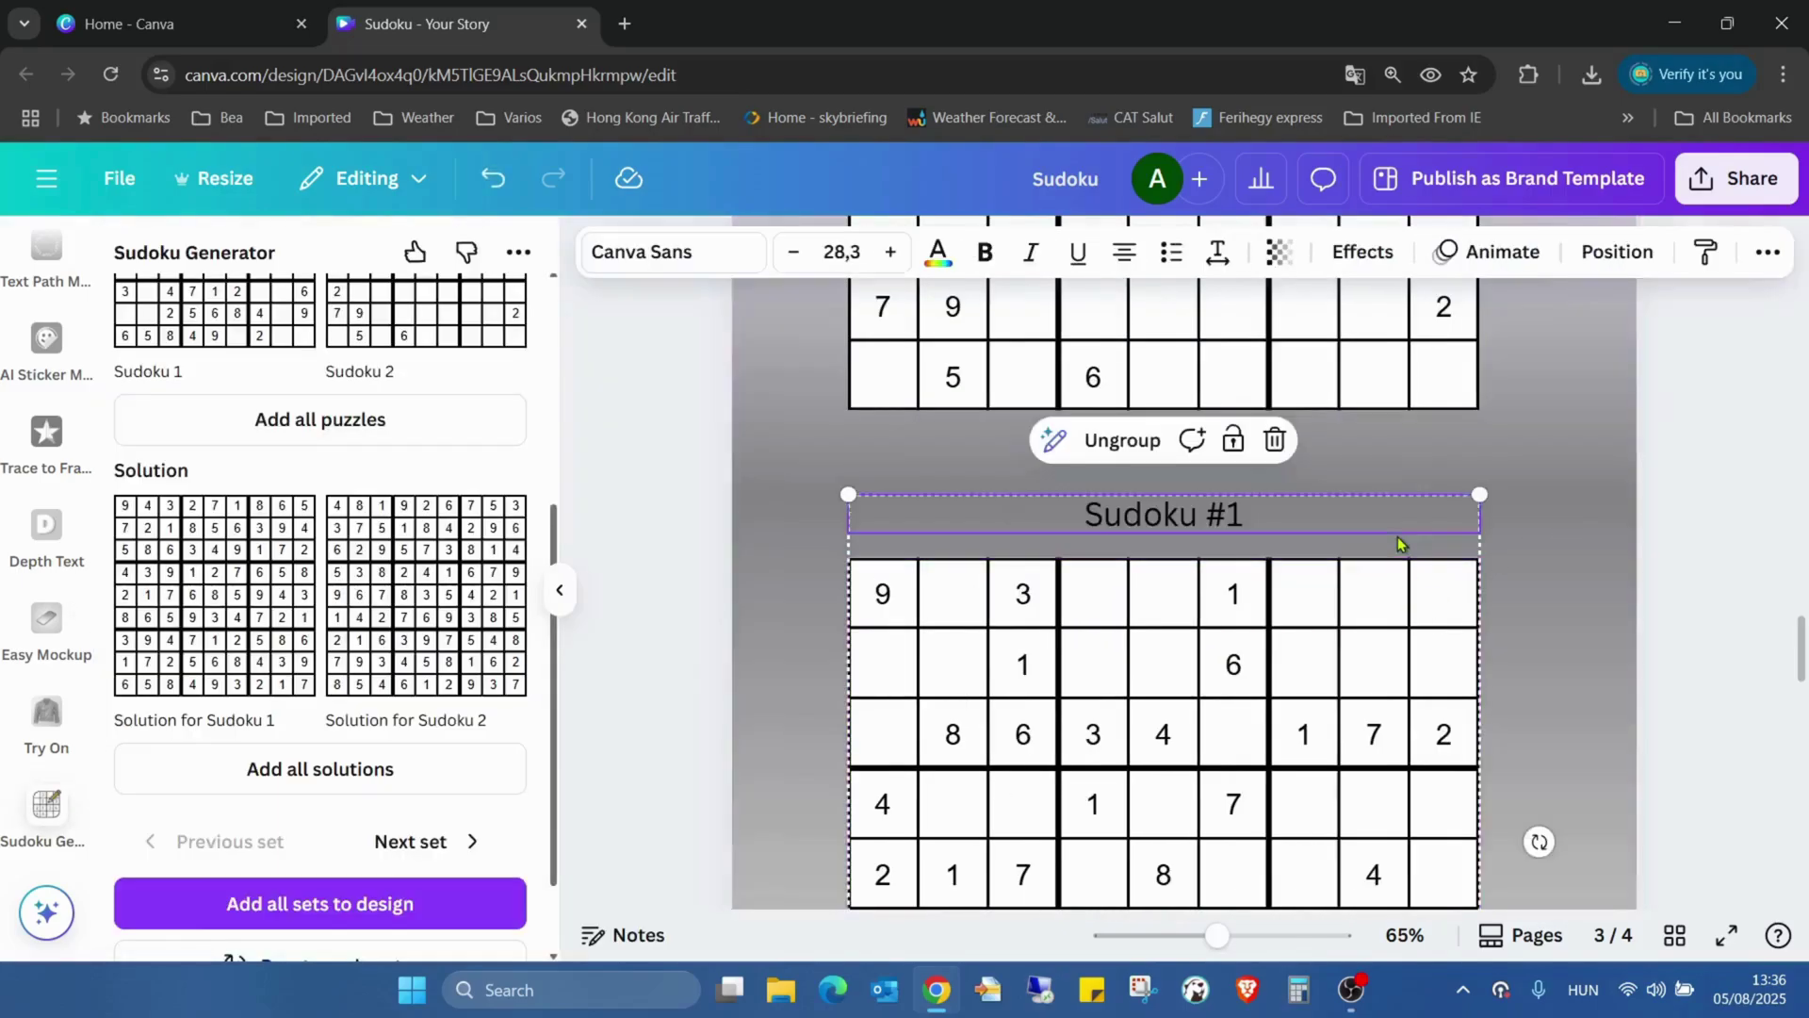
click(1301, 516)
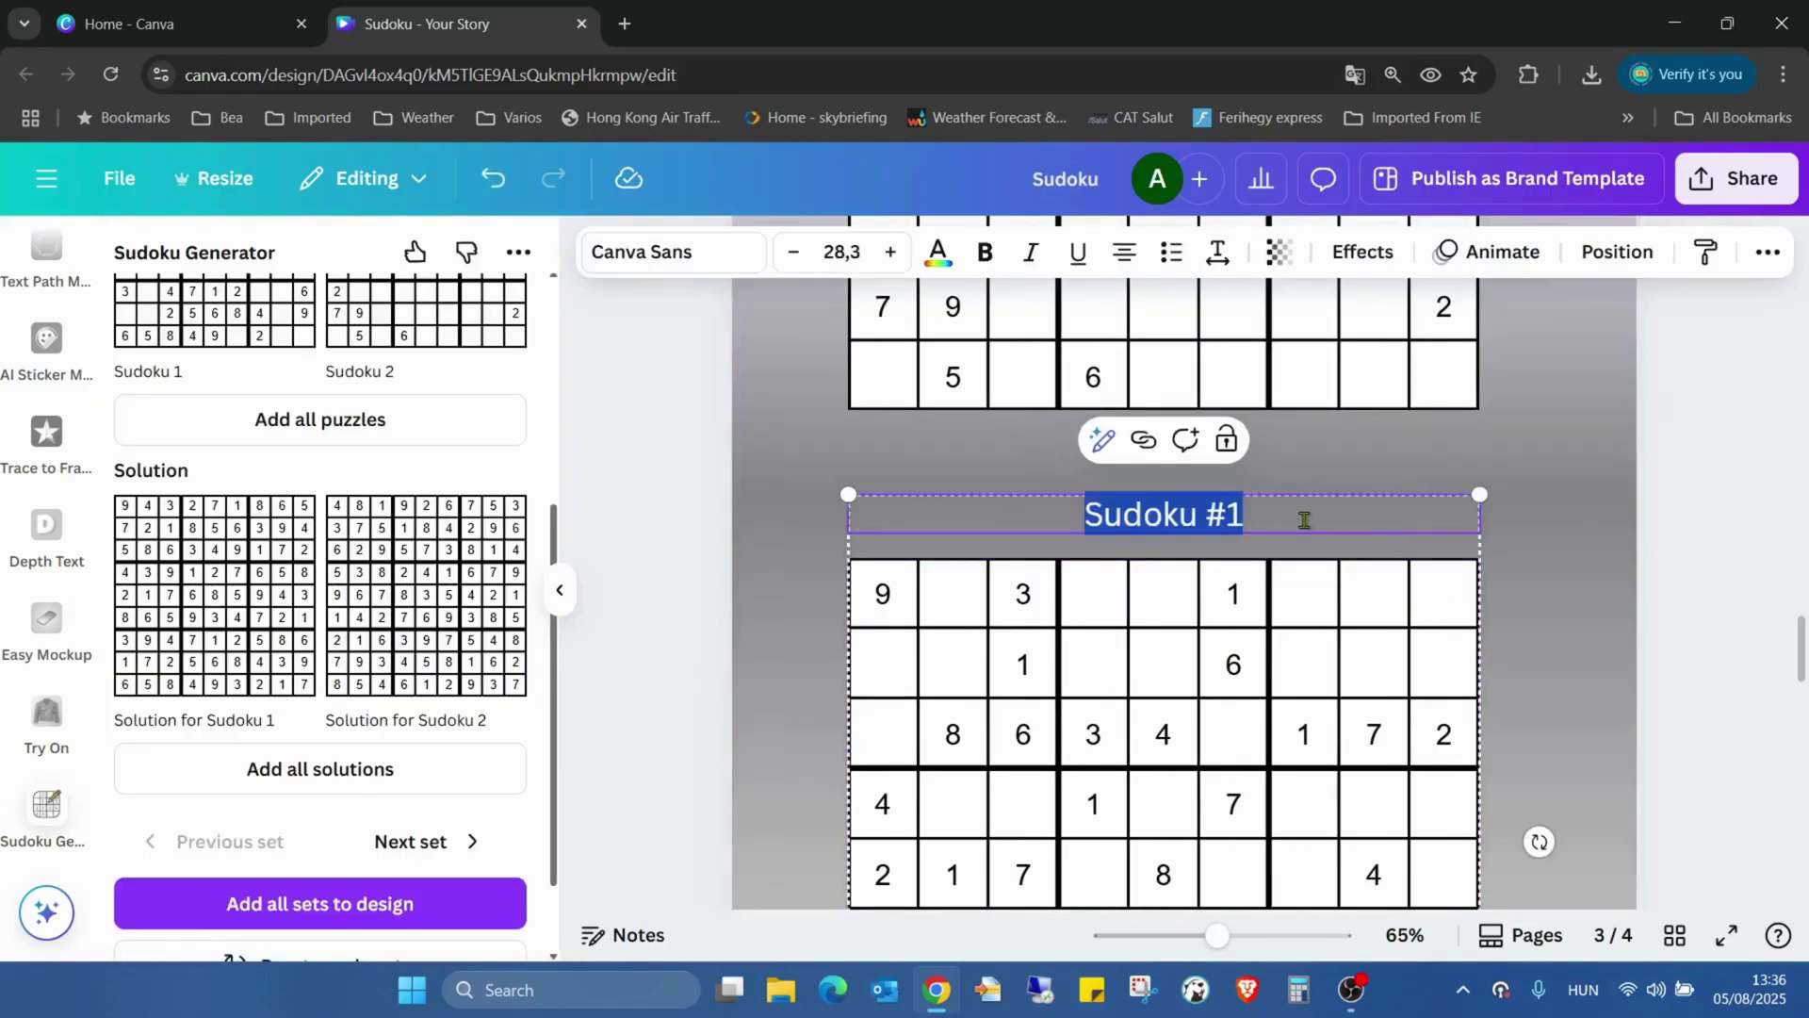
click(937, 252)
click(268, 446)
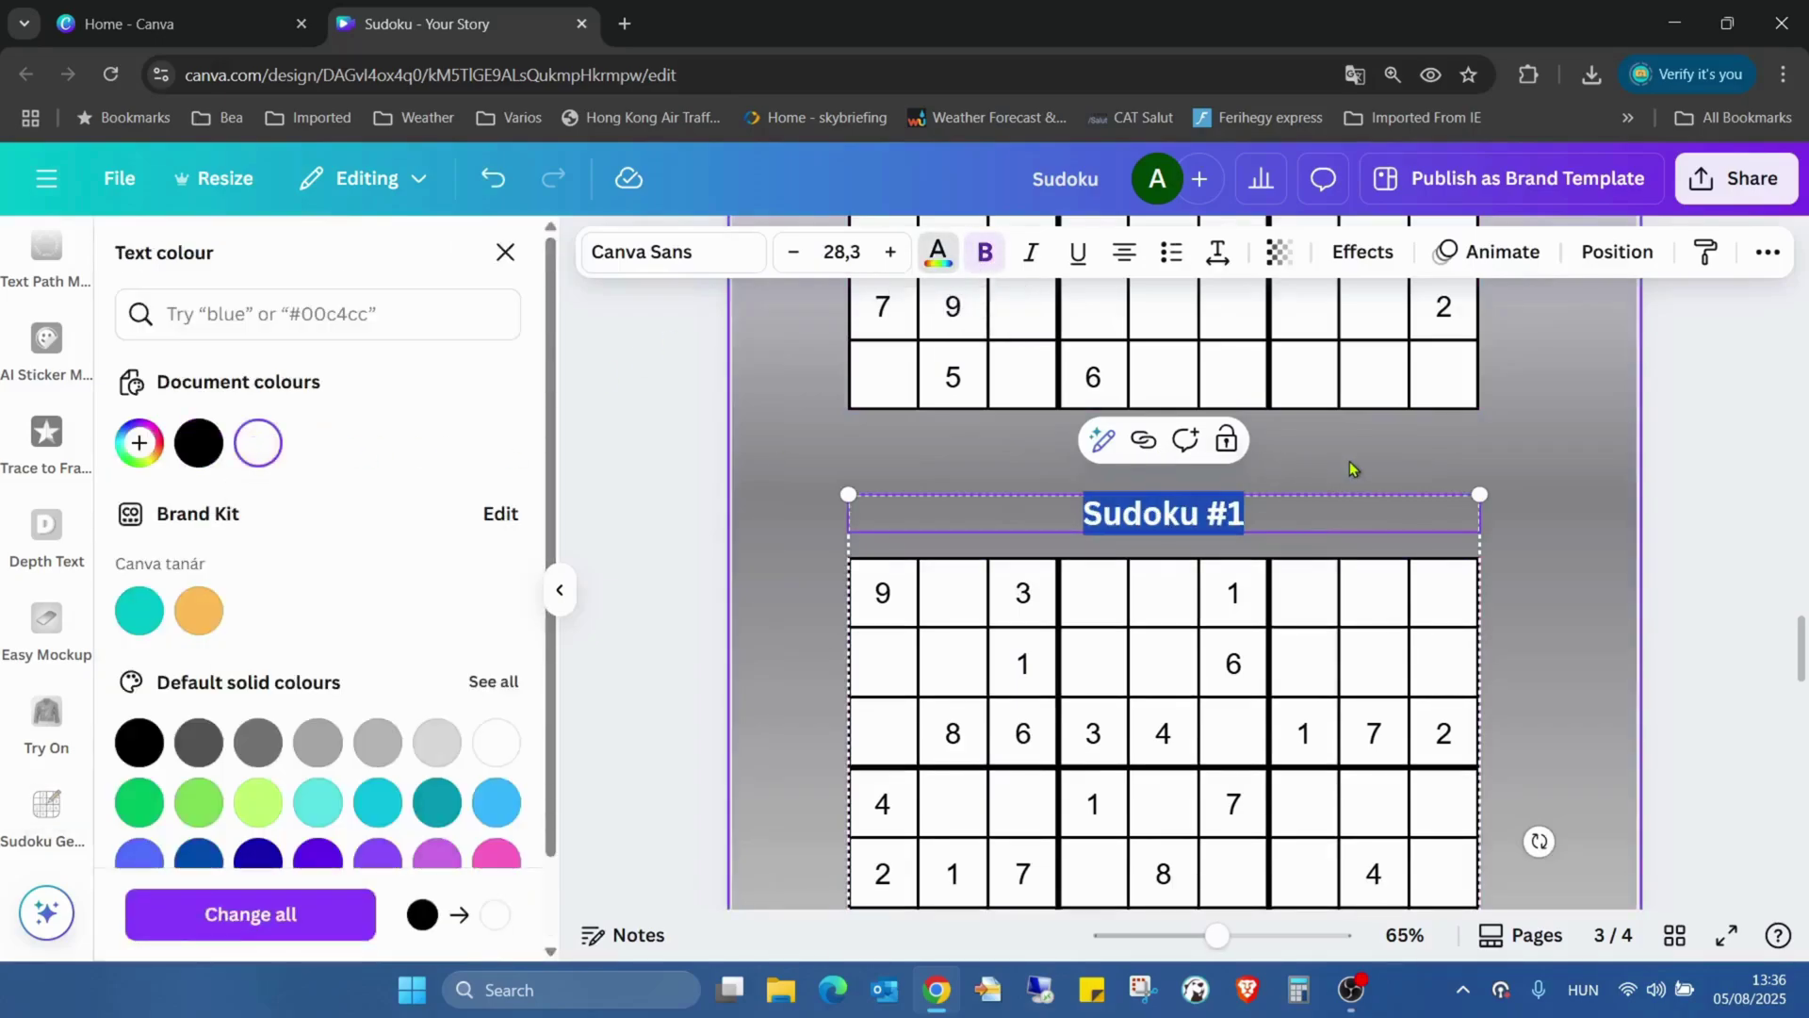
click(1350, 468)
scroll(1350, 467, up, 10)
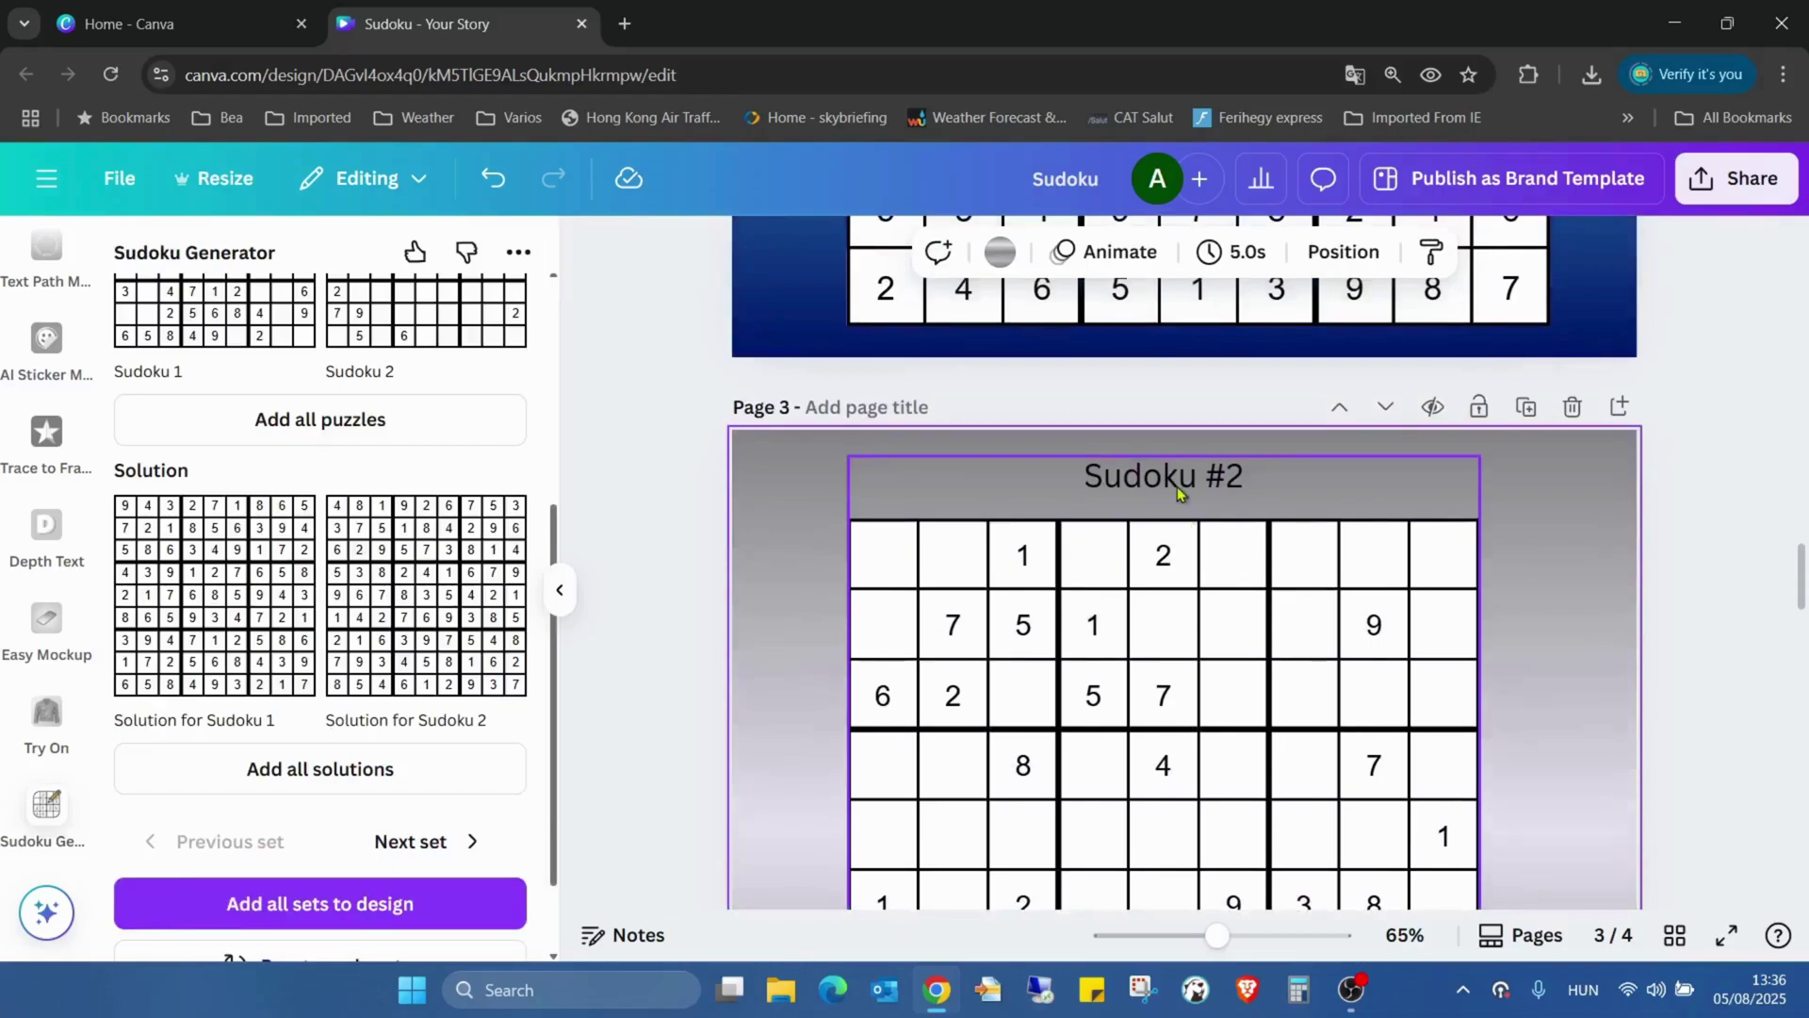
Make the Sudoku #2 heading bold and white
double_click(1177, 487)
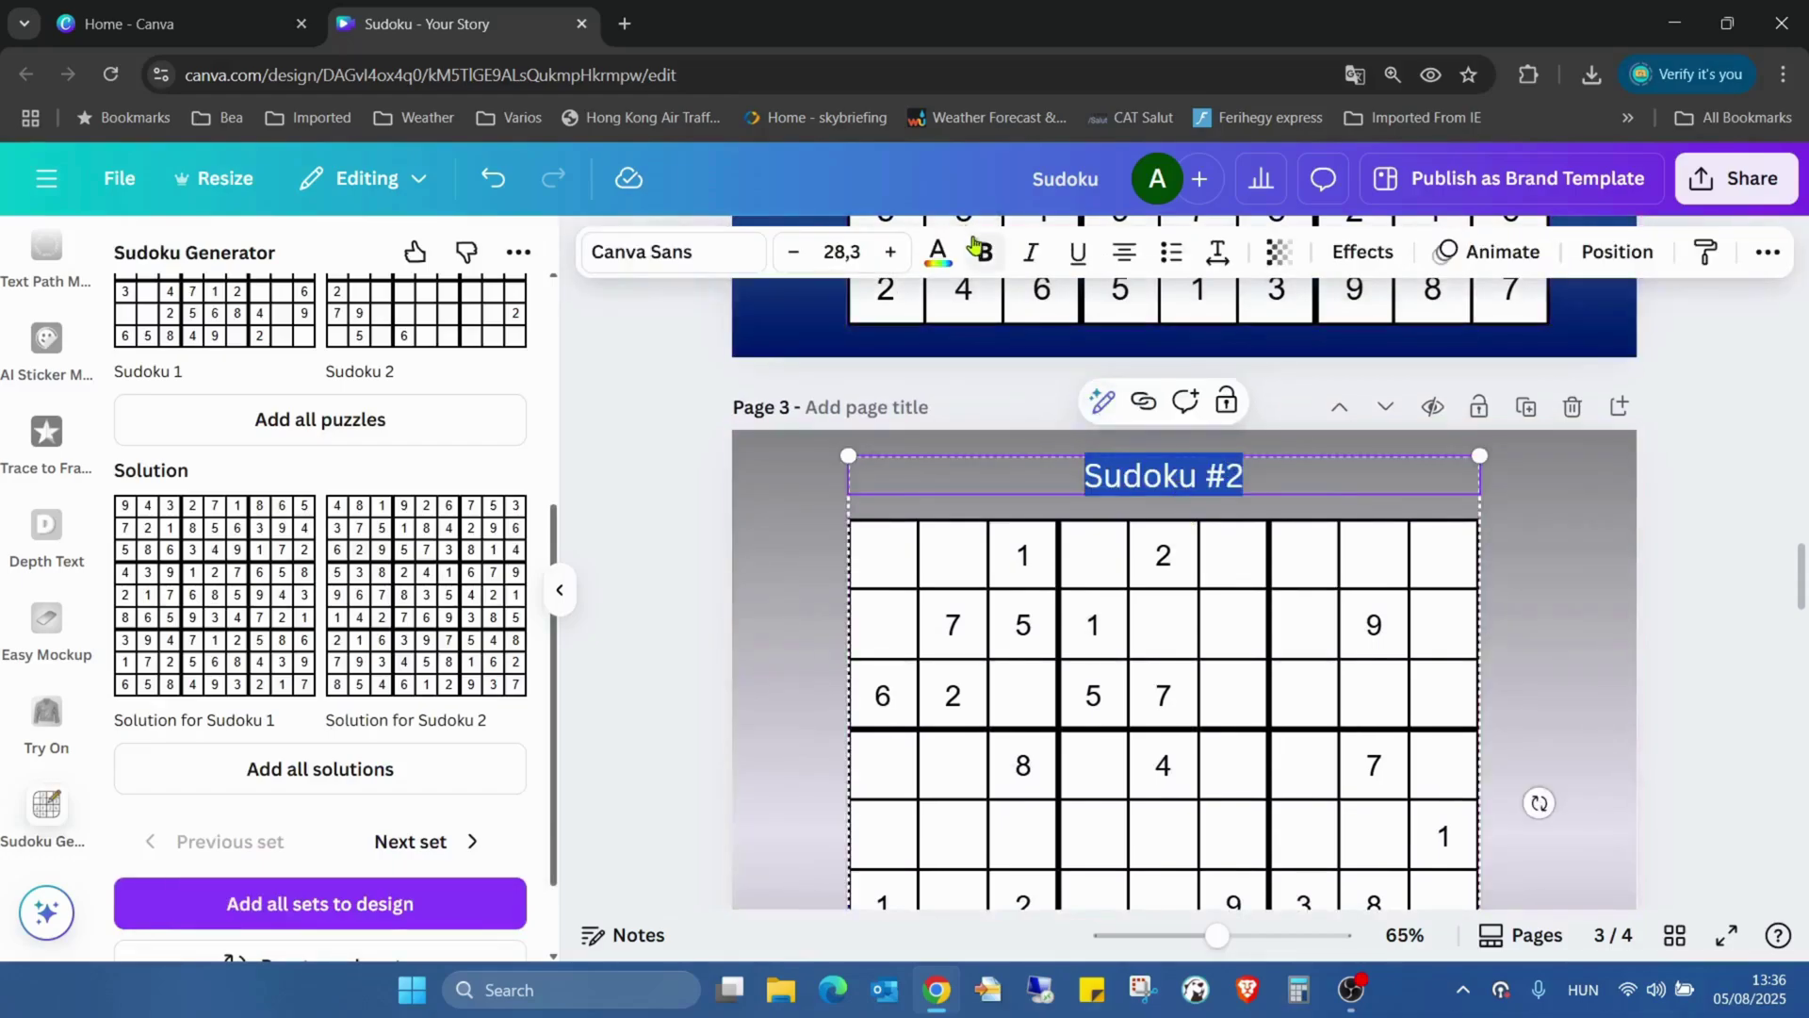
click(979, 251)
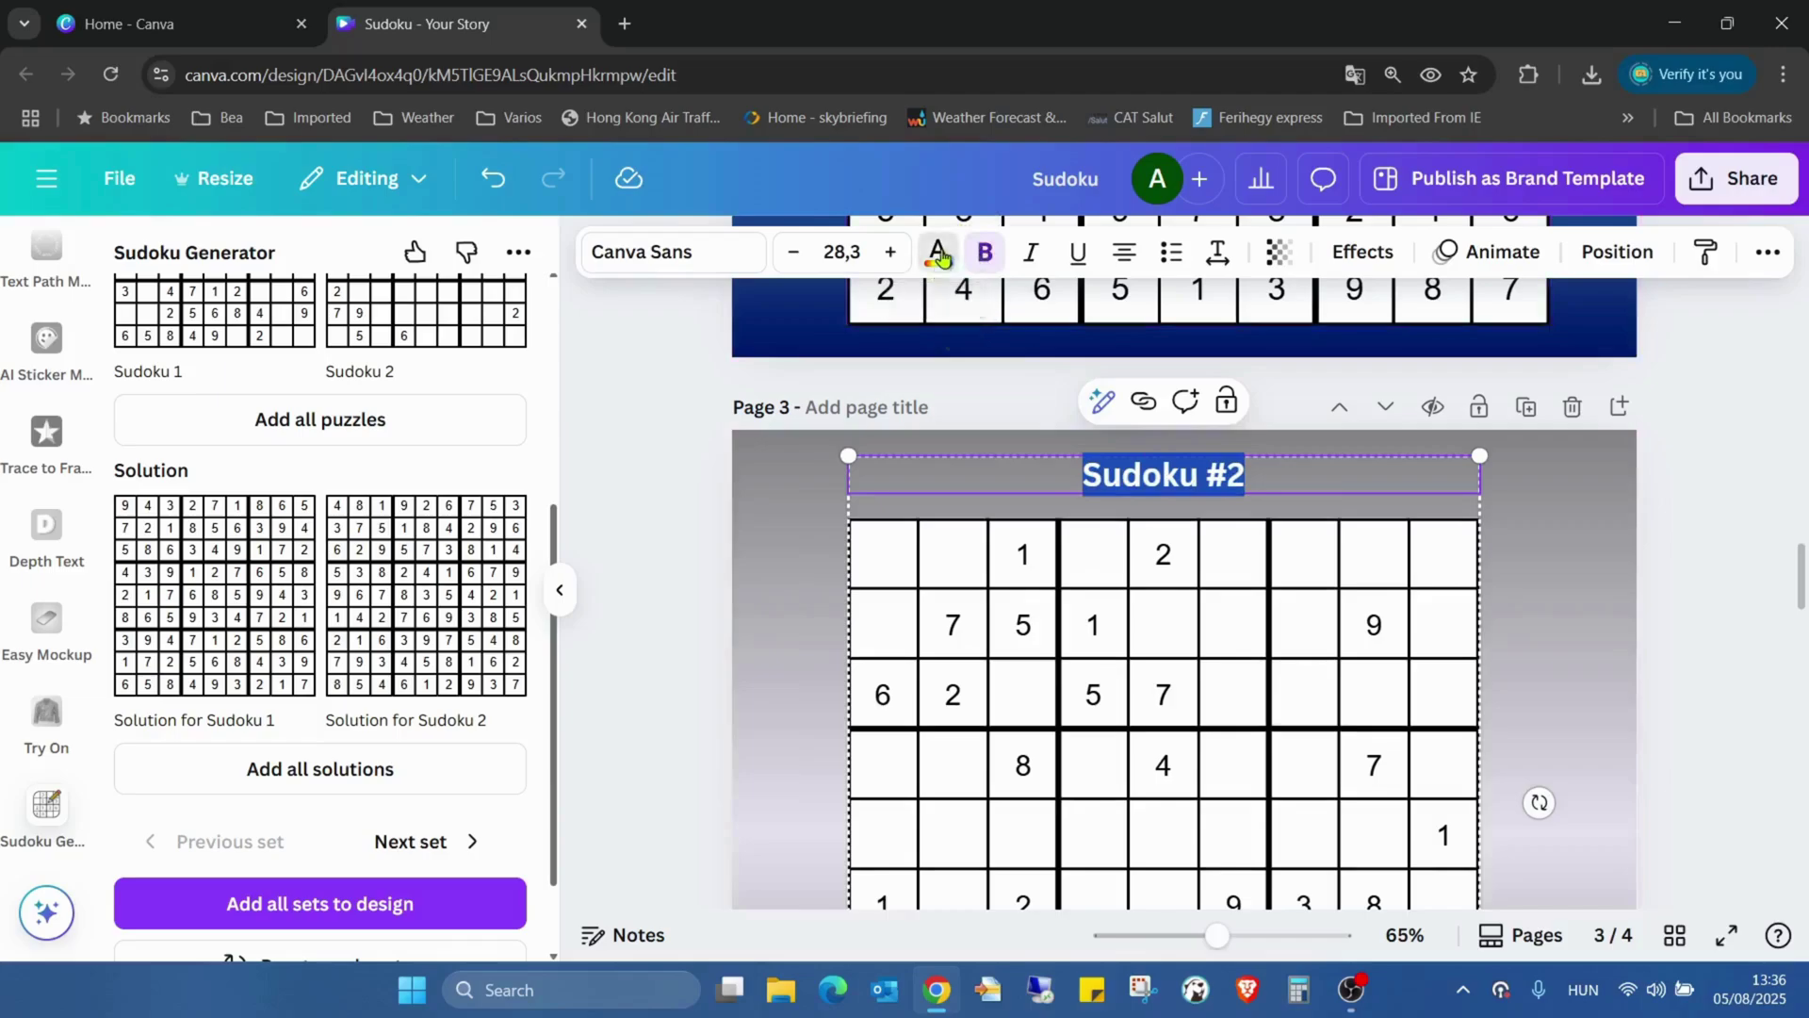
click(941, 256)
click(260, 442)
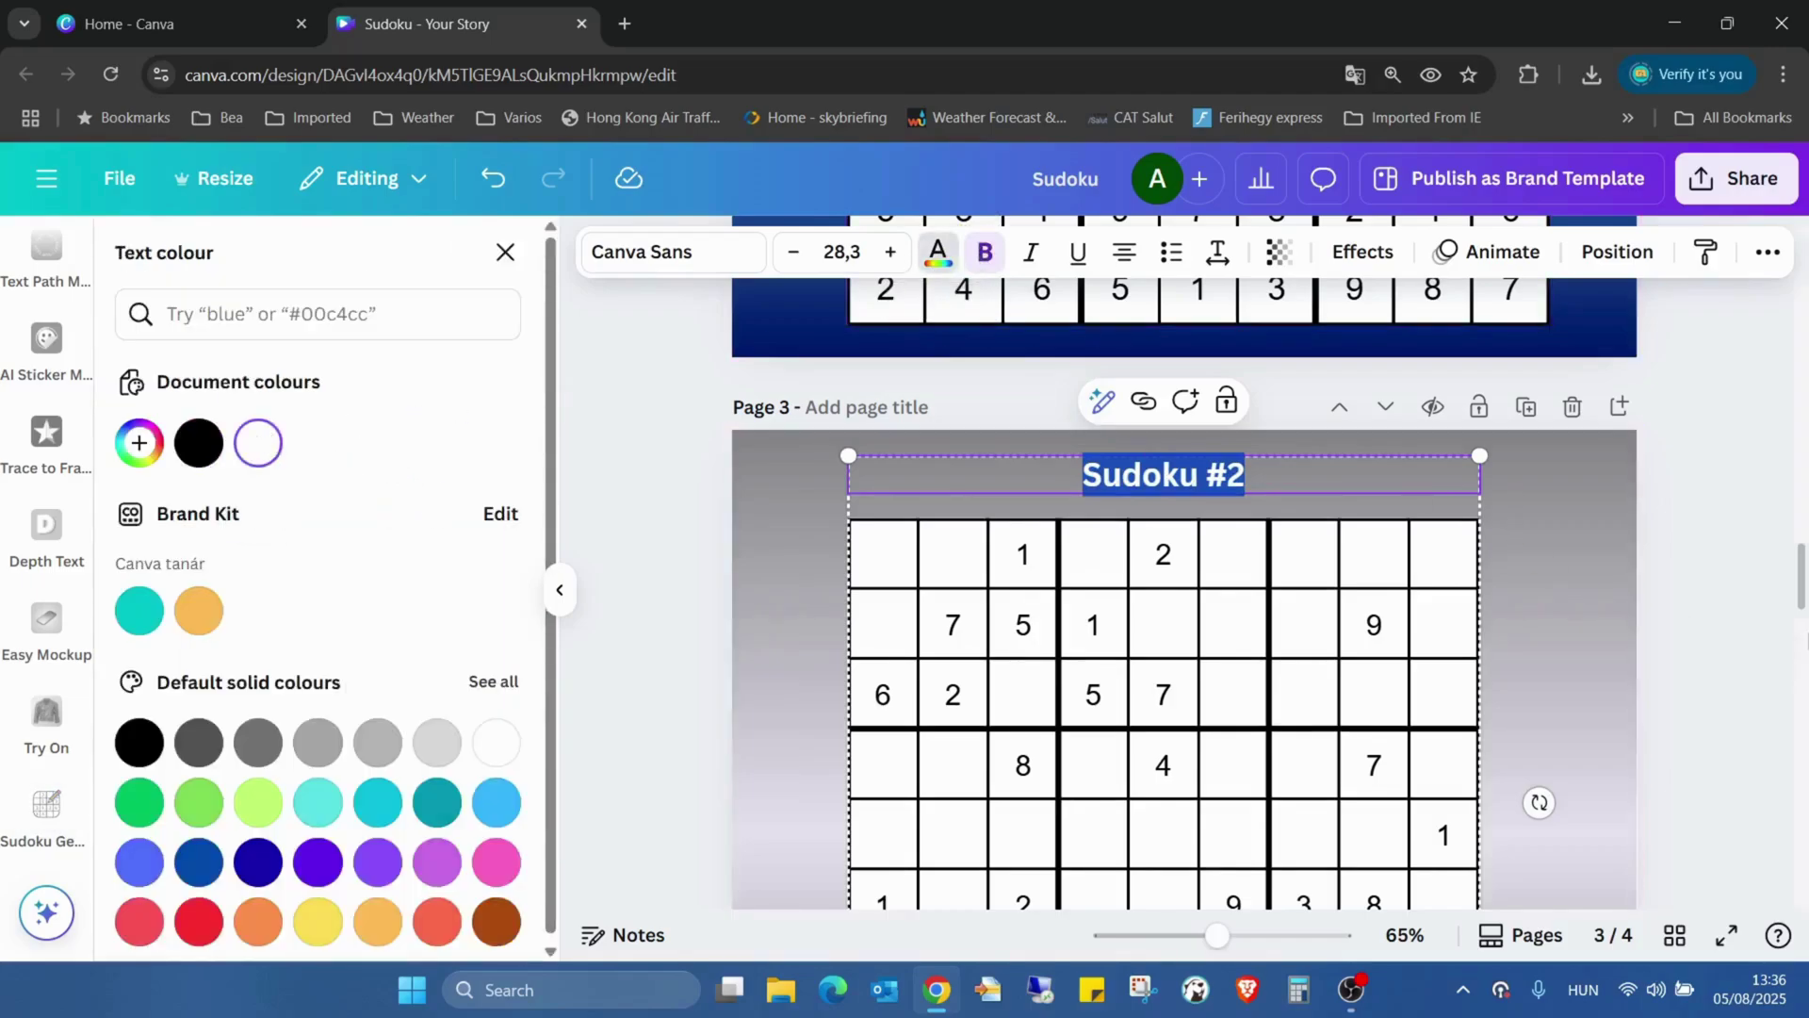
click(1618, 578)
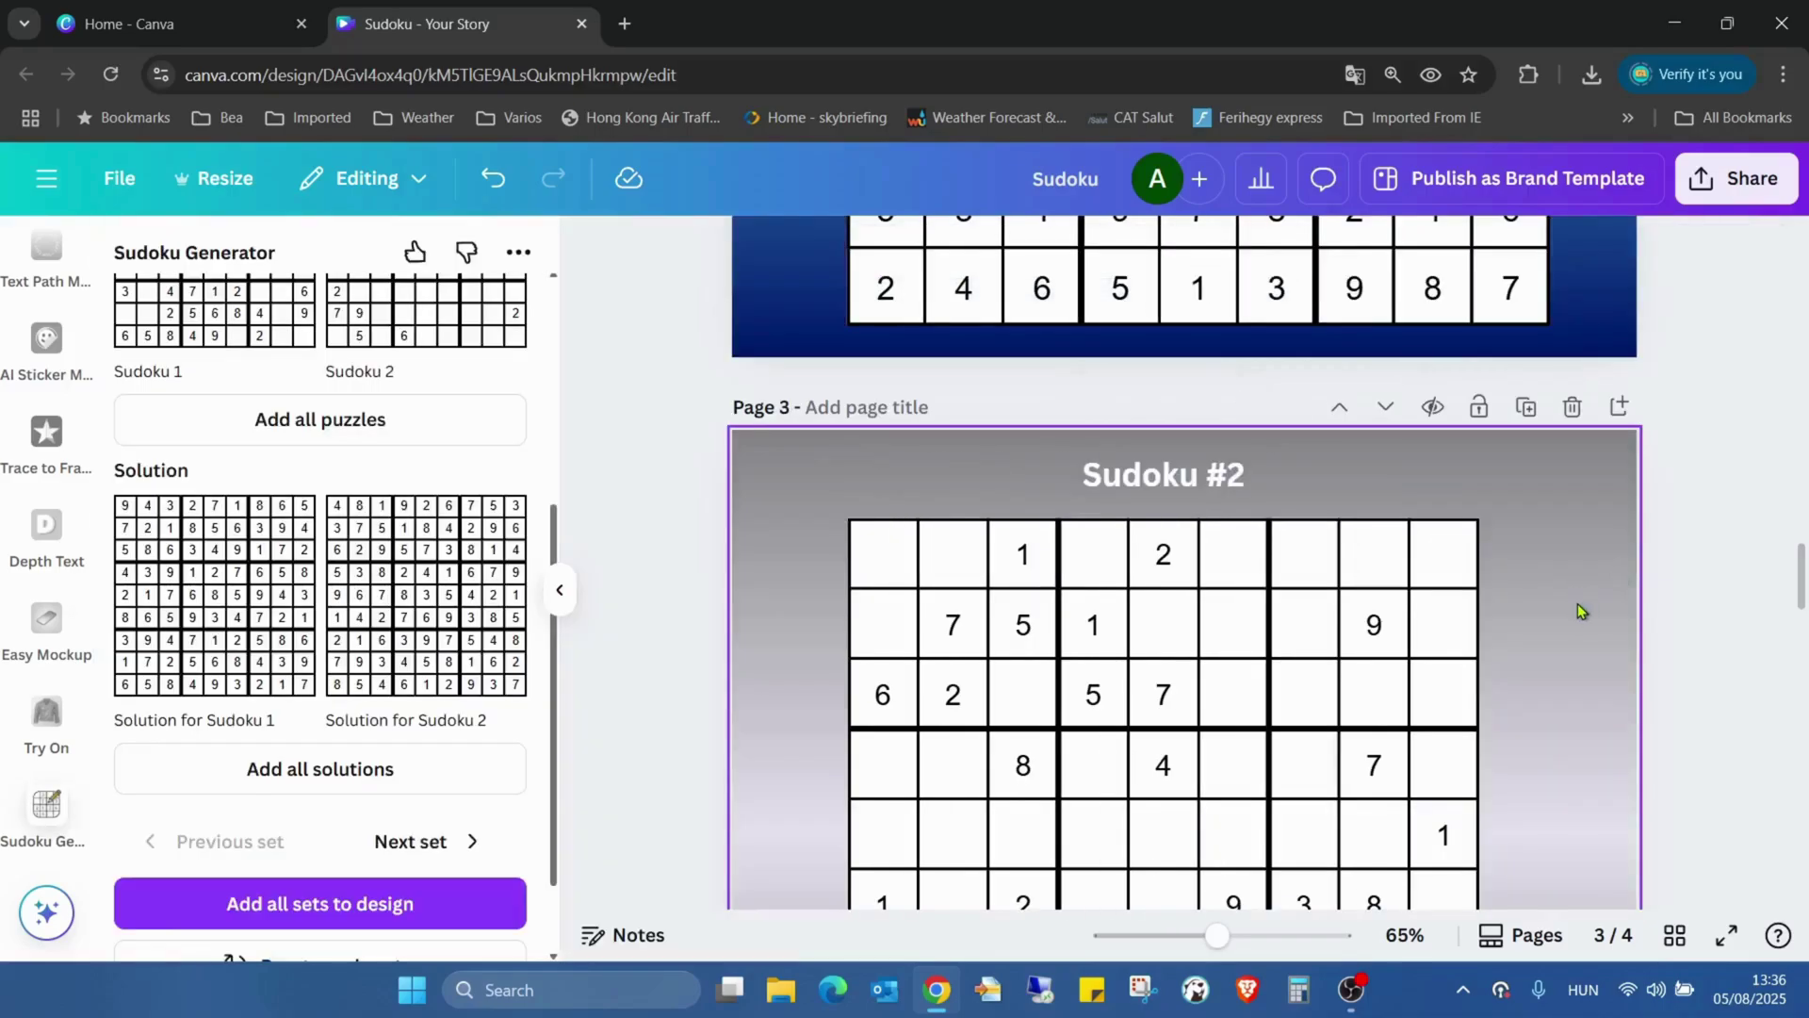
drag(1218, 935, 1183, 938)
scroll(1373, 586, down, 3)
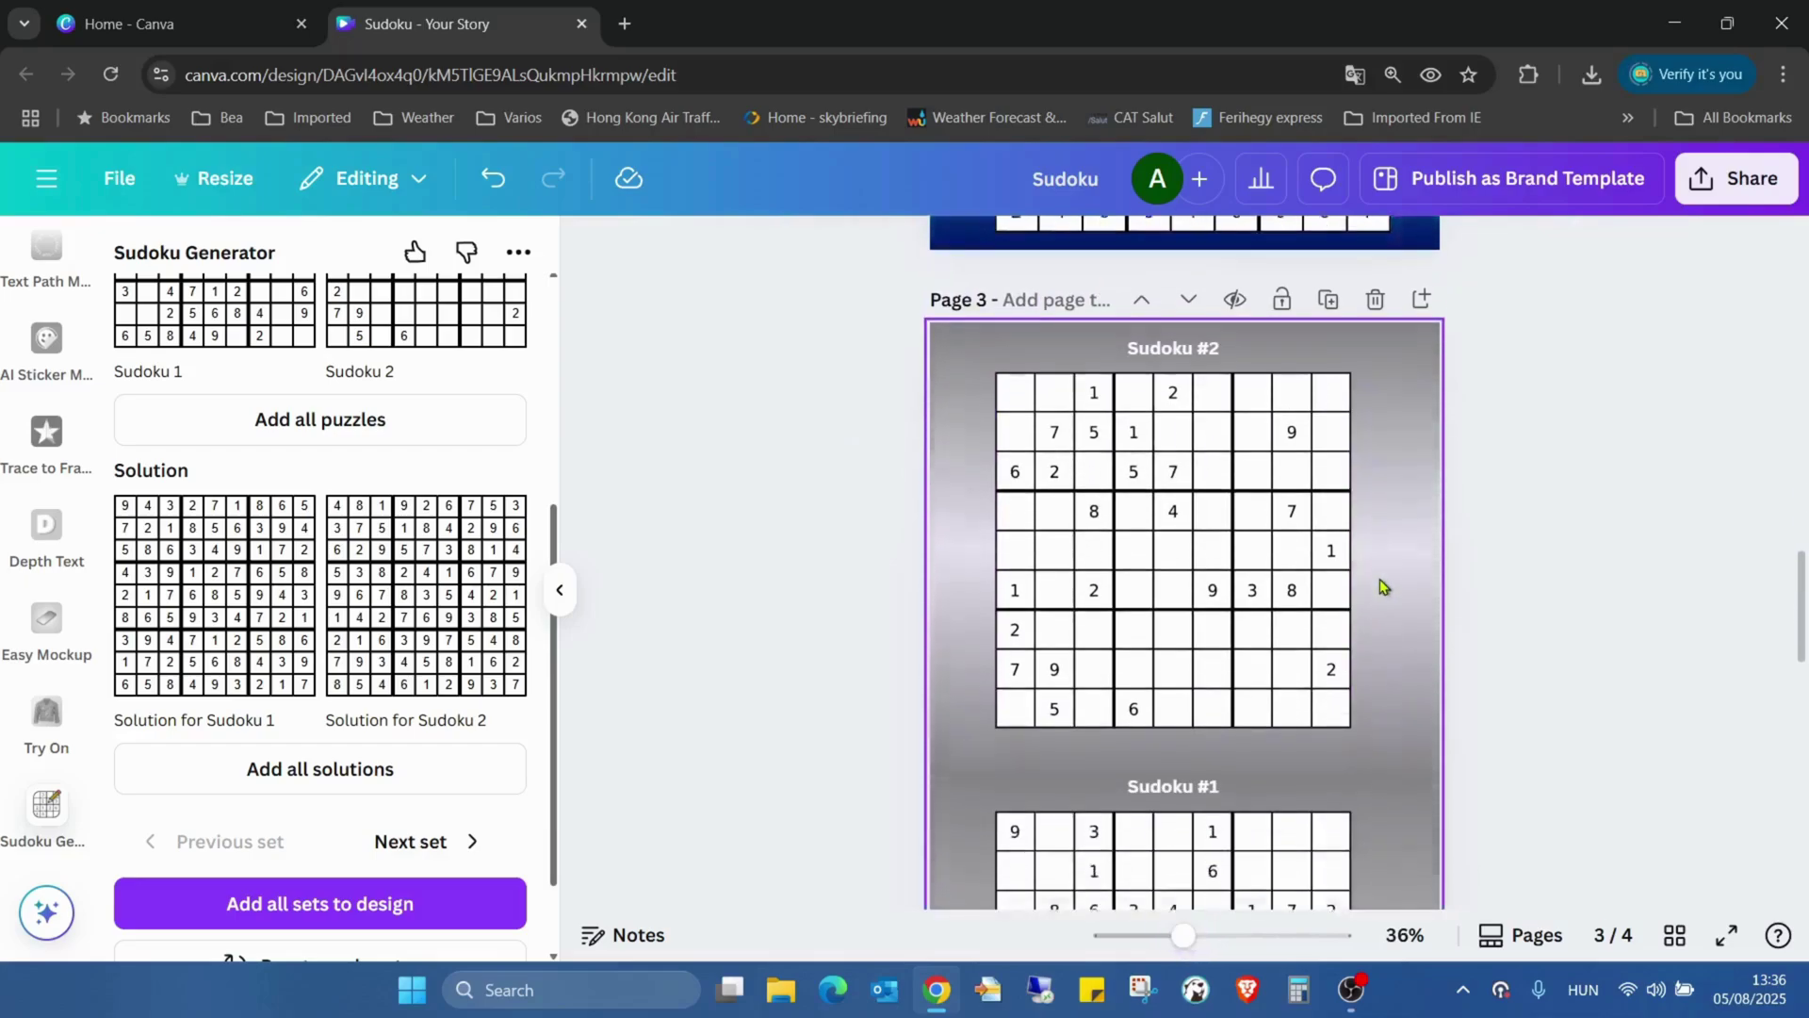
scroll(1381, 587, down, 1)
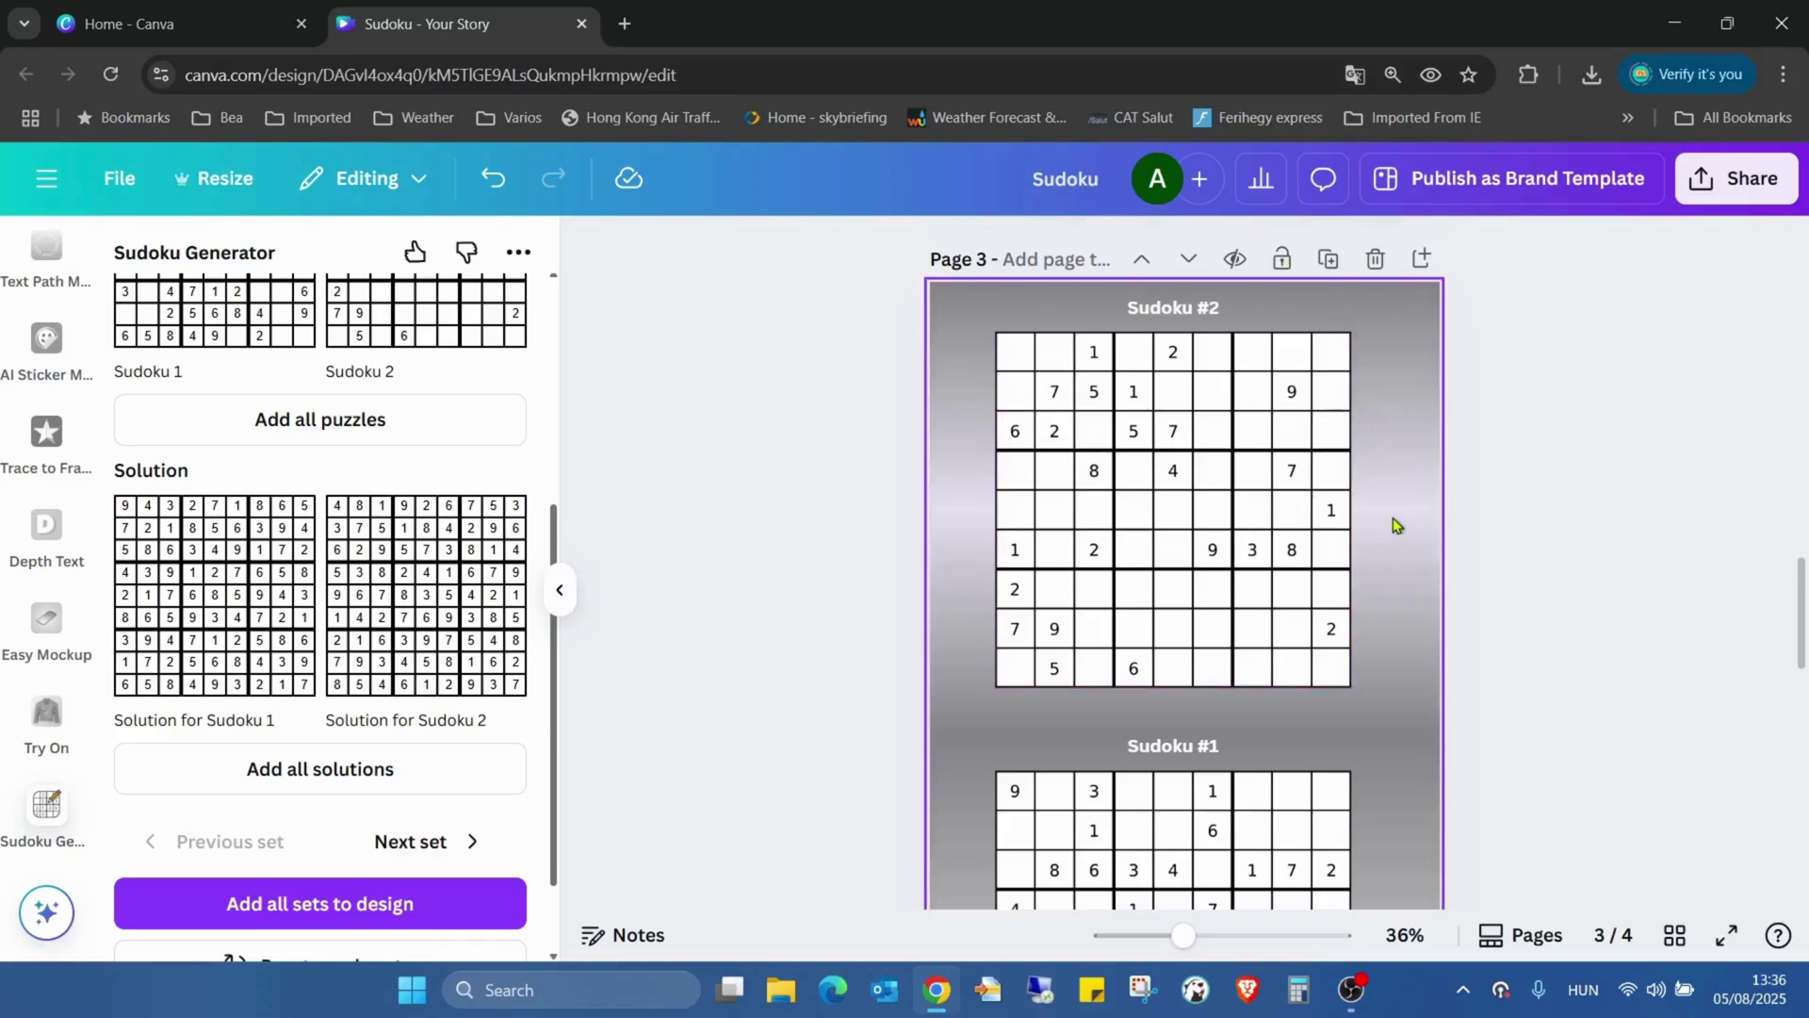
scroll(1393, 517, down, 2)
scroll(1394, 501, down, 5)
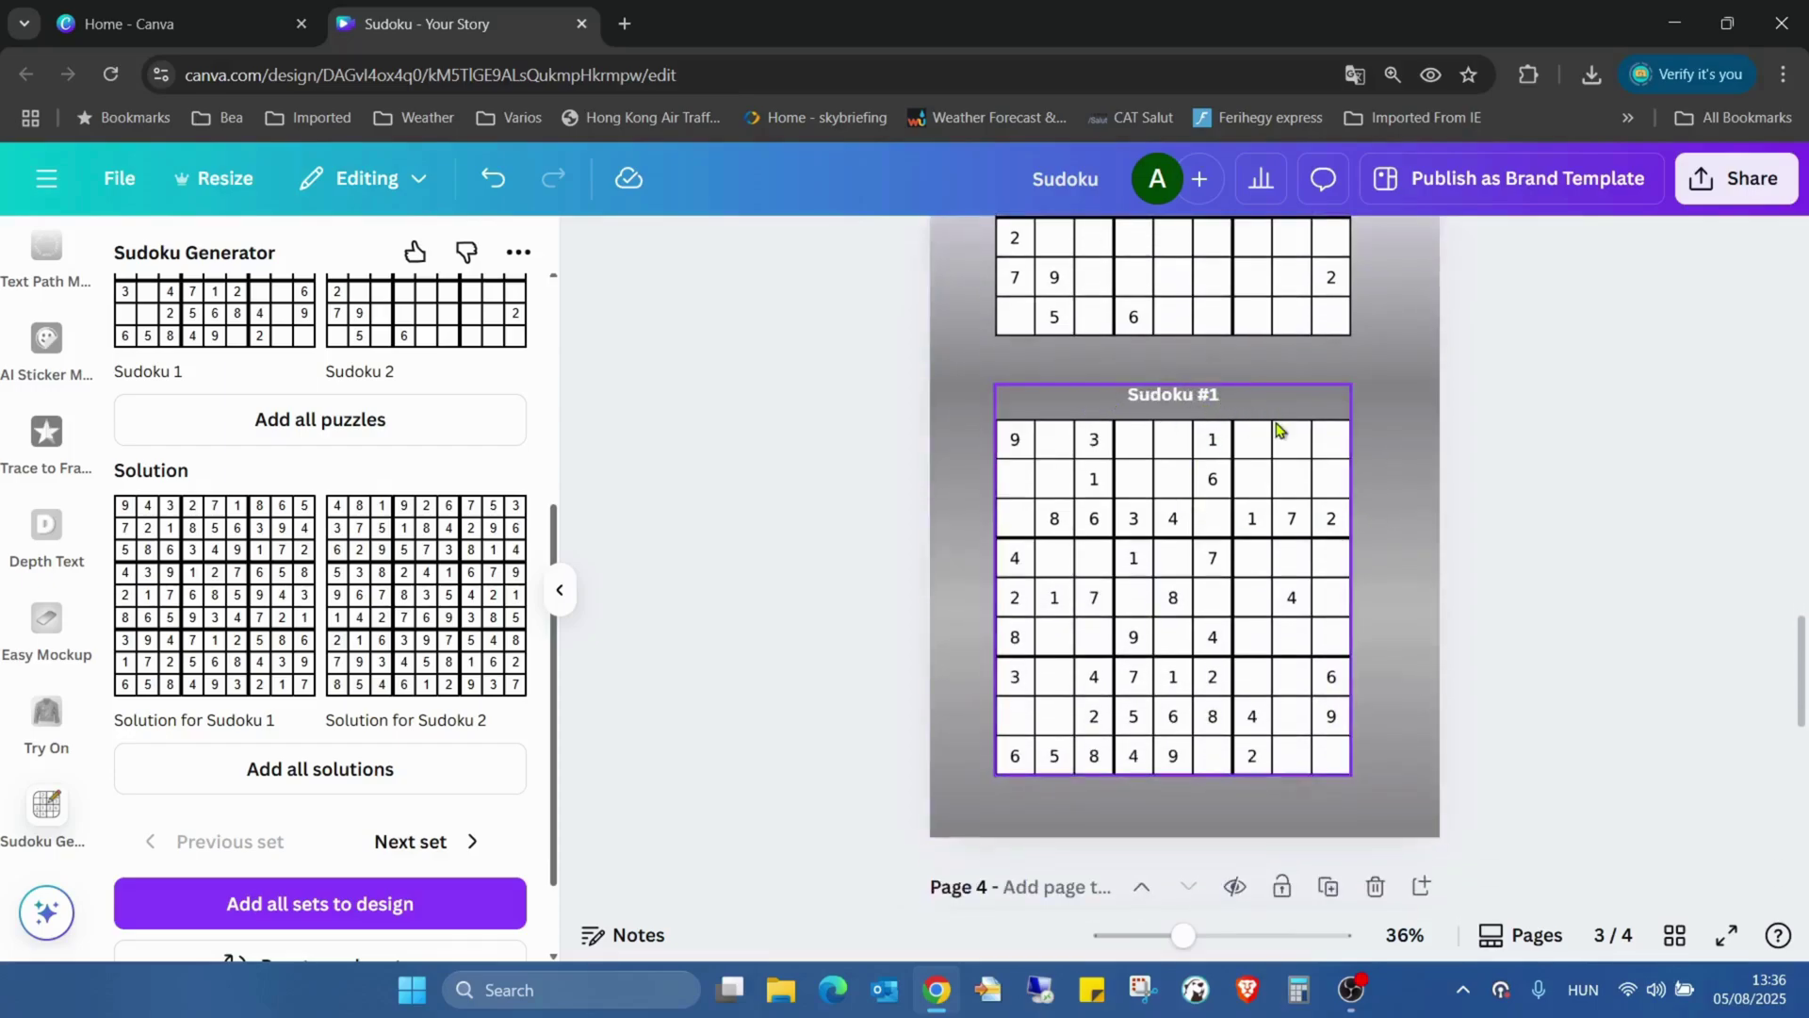
scroll(1415, 391, down, 8)
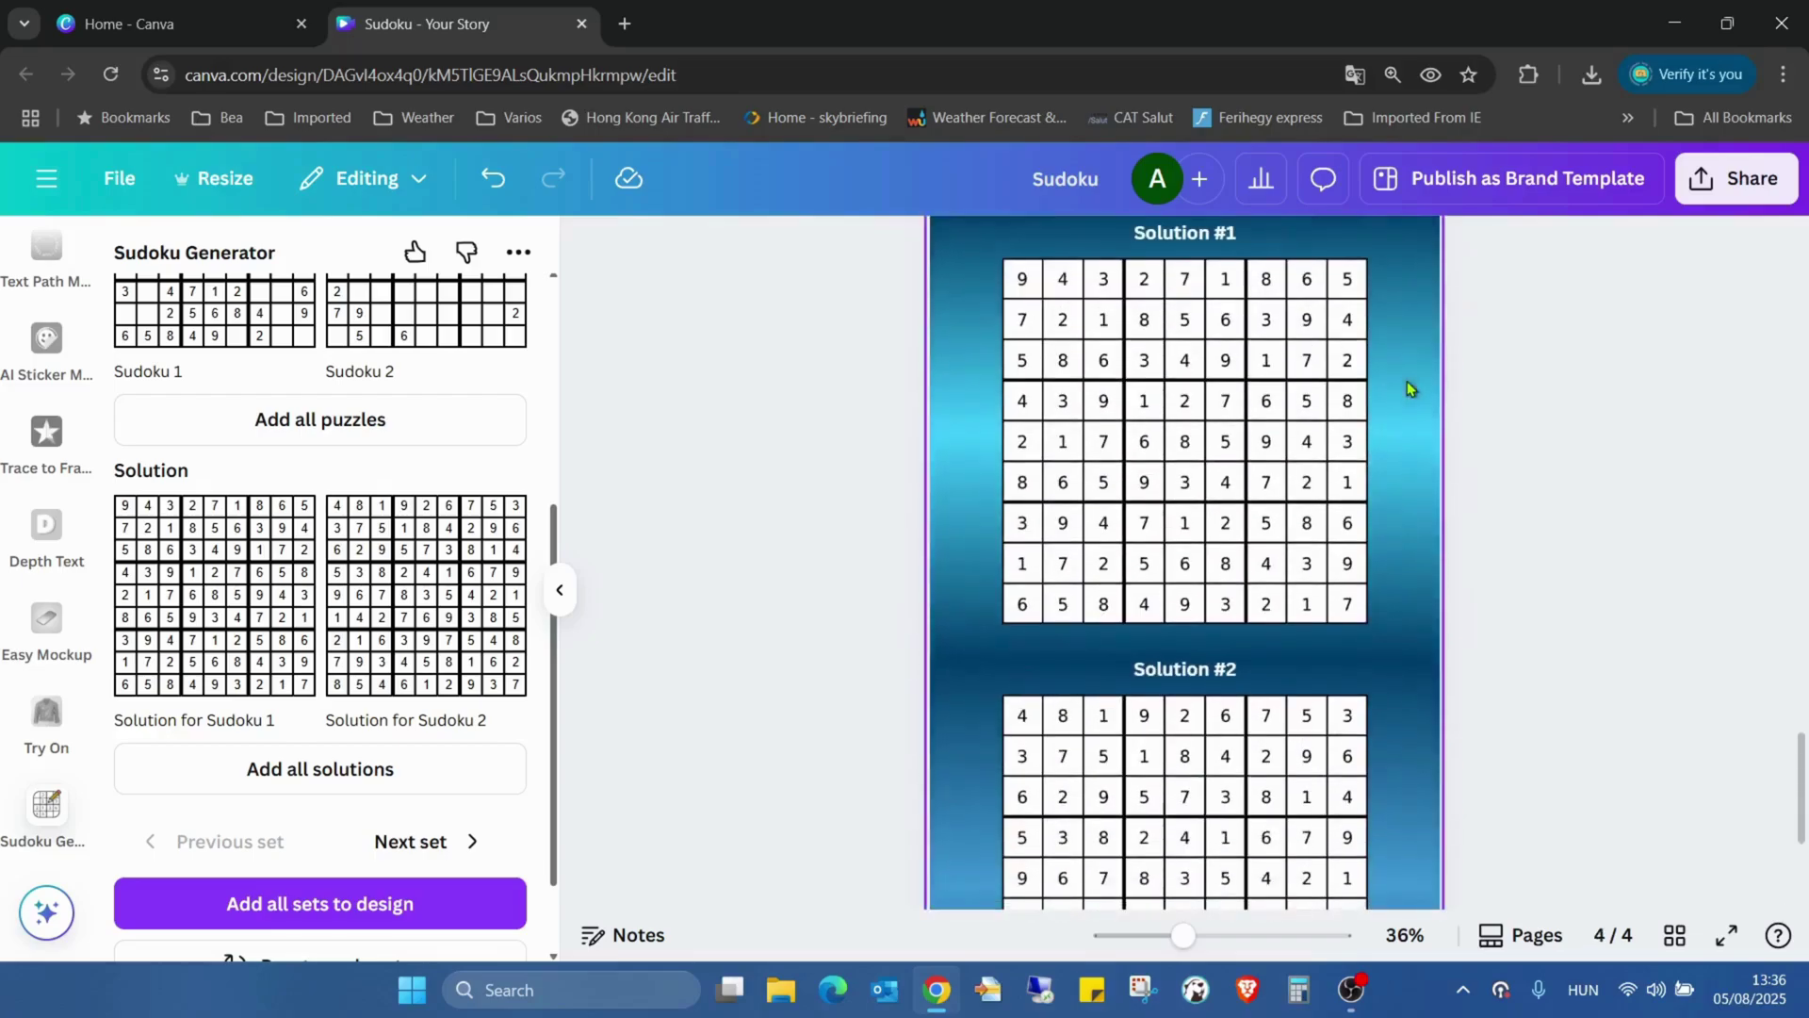
scroll(1407, 388, down, 2)
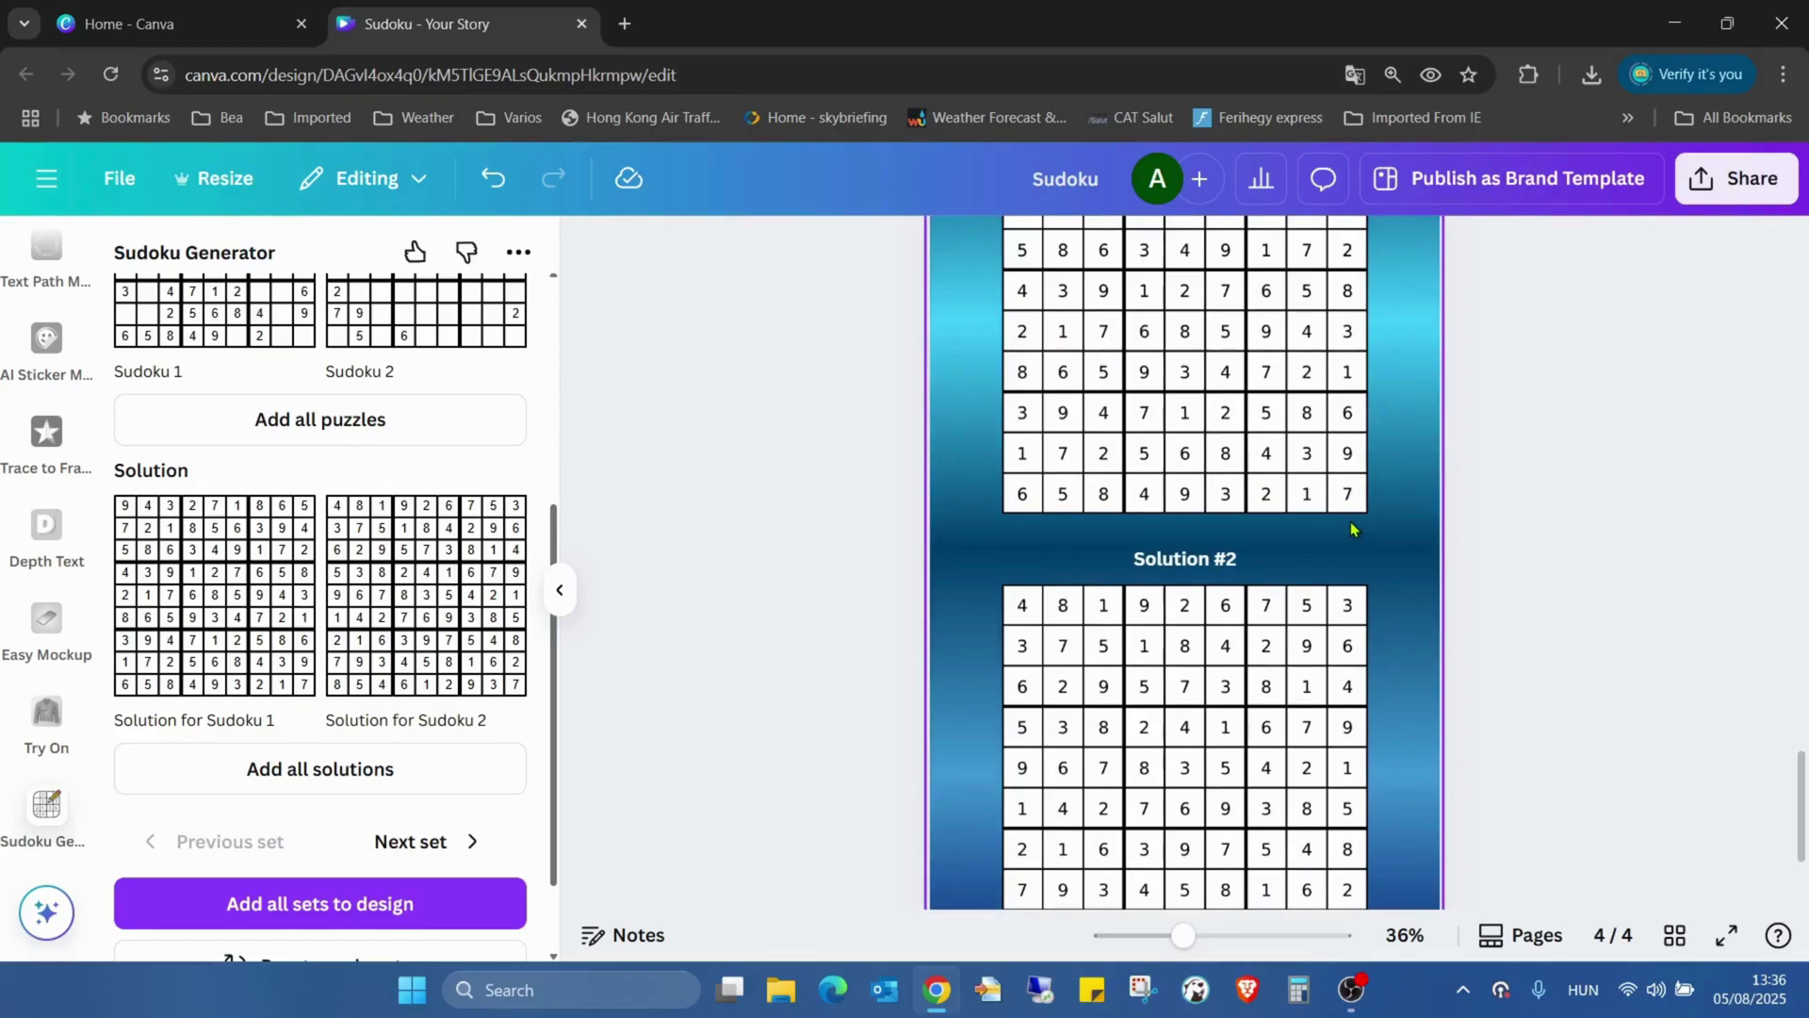
scroll(1272, 593, up, 8)
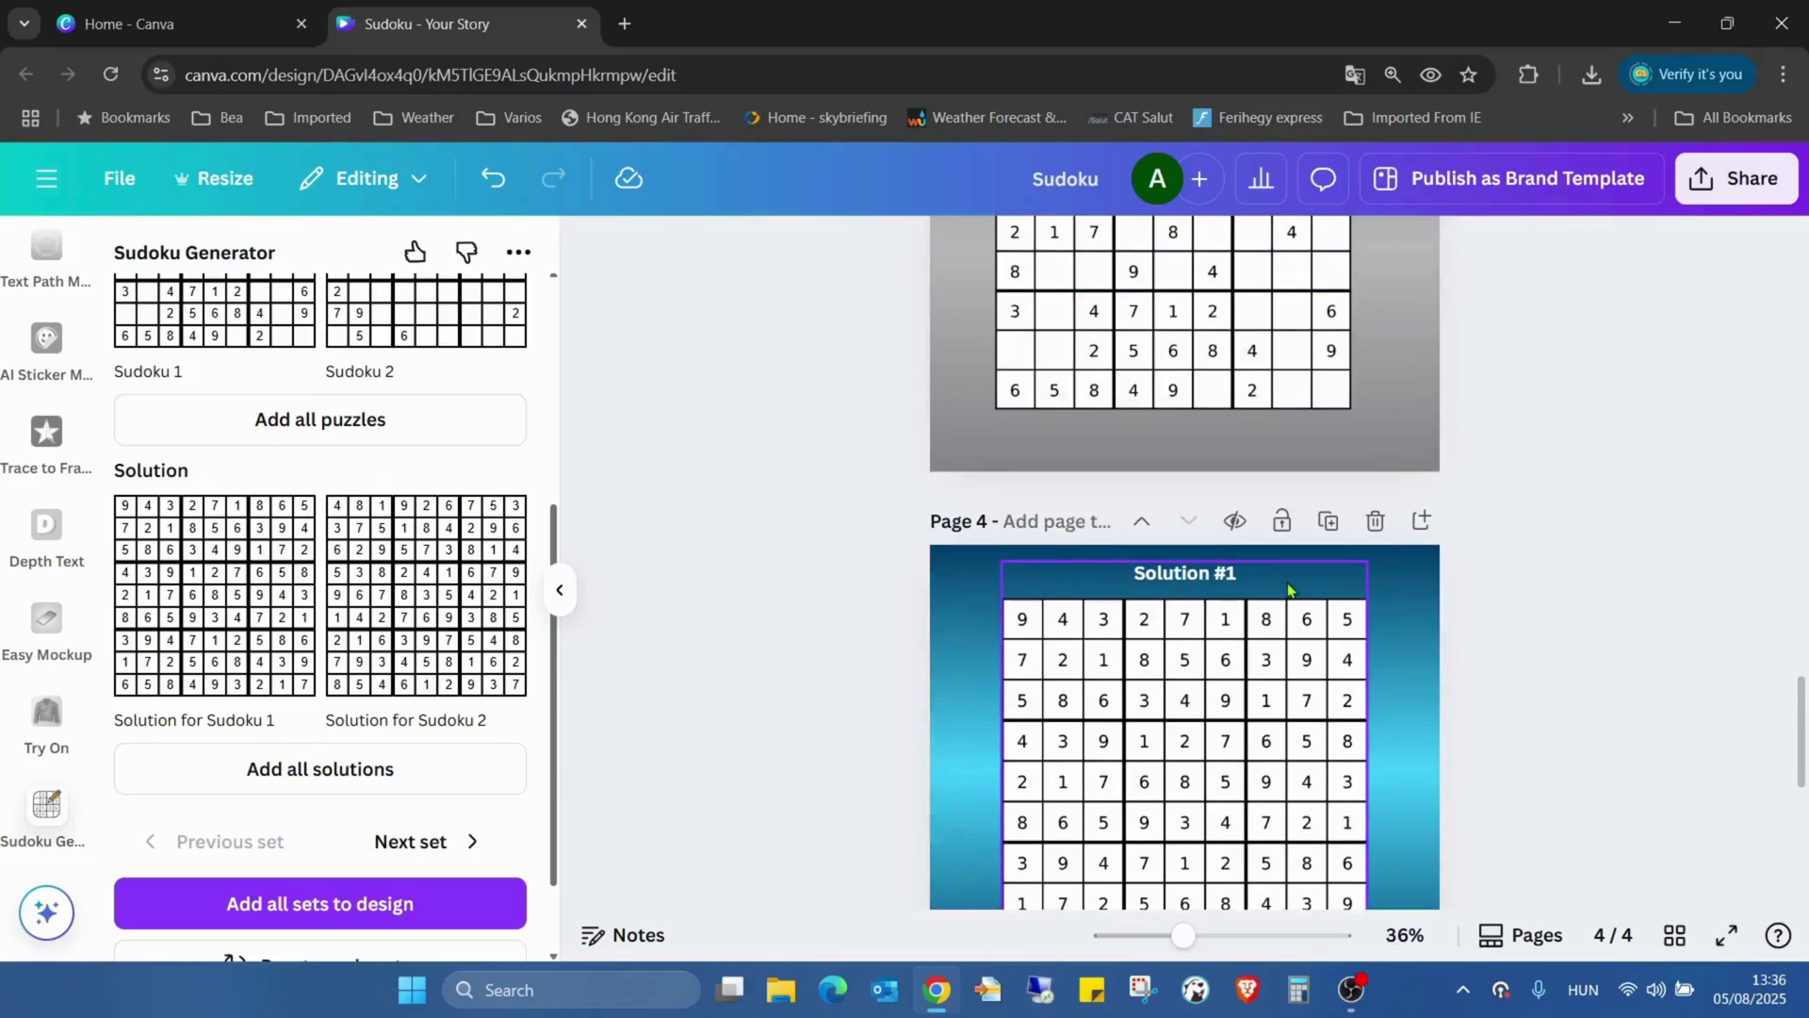
scroll(1288, 589, up, 8)
scroll(1358, 565, up, 2)
scroll(1367, 554, up, 6)
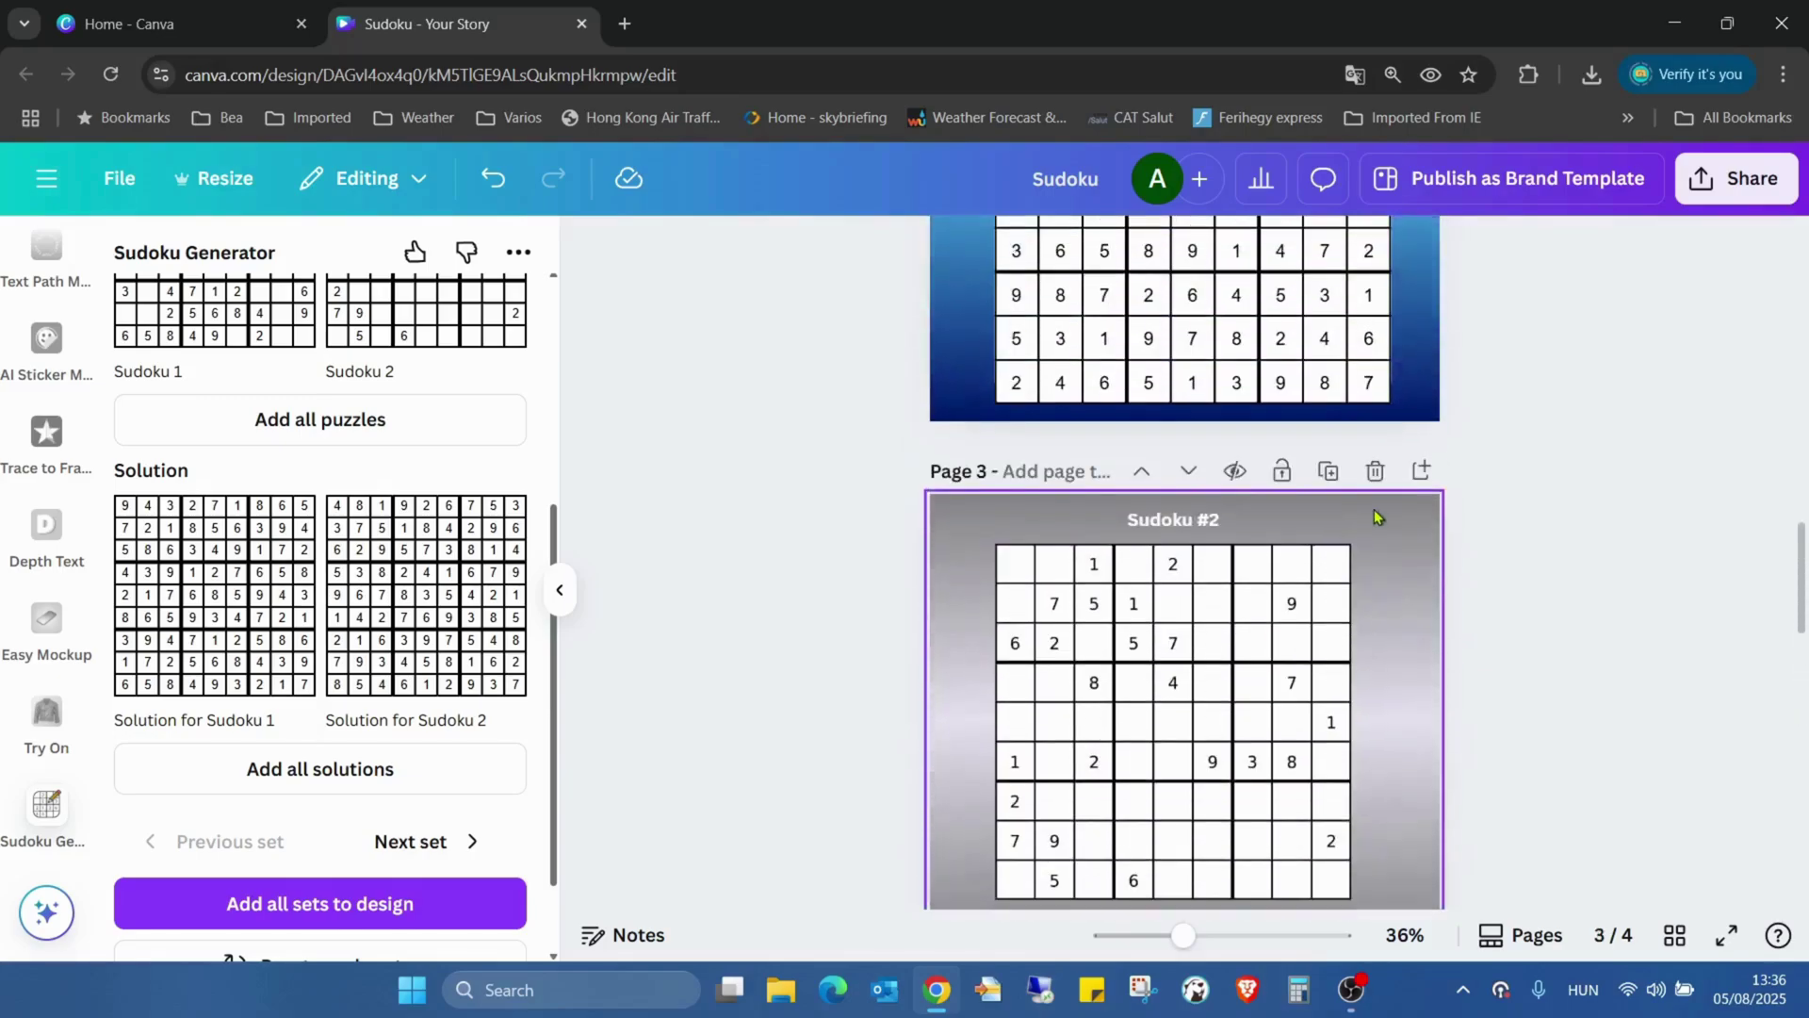
scroll(1218, 597, down, 5)
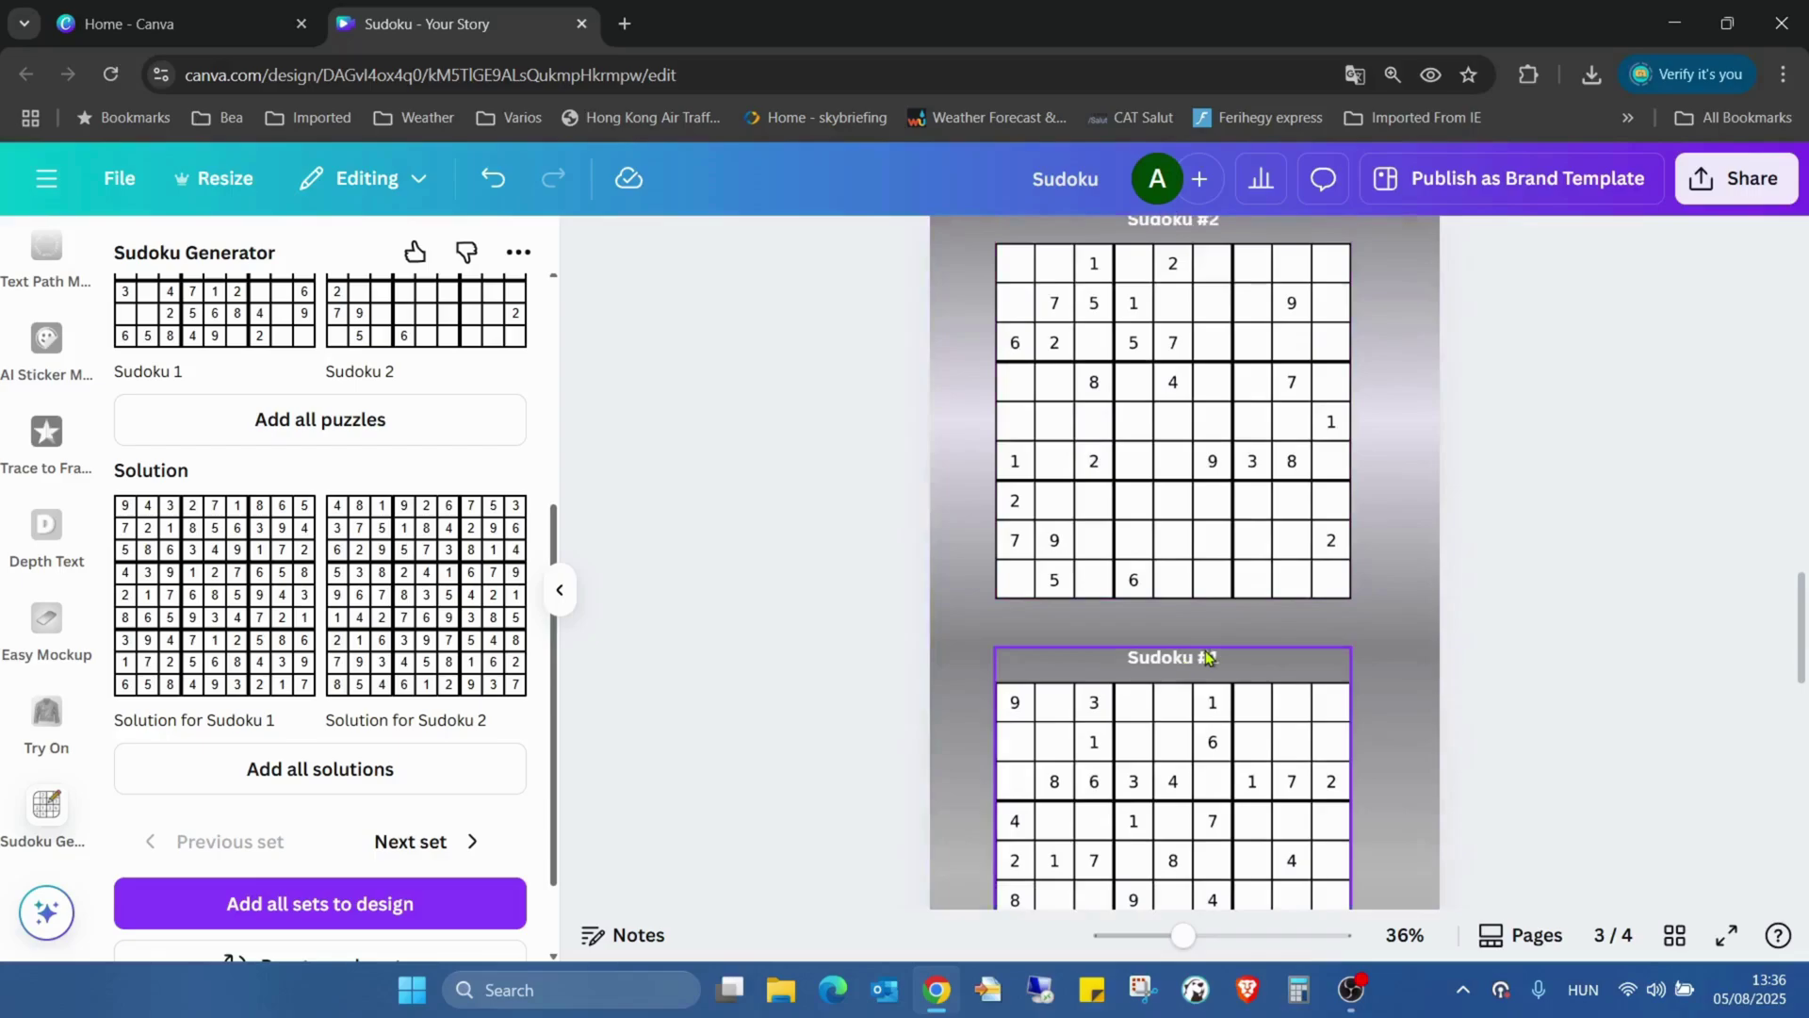
scroll(1373, 787, down, 3)
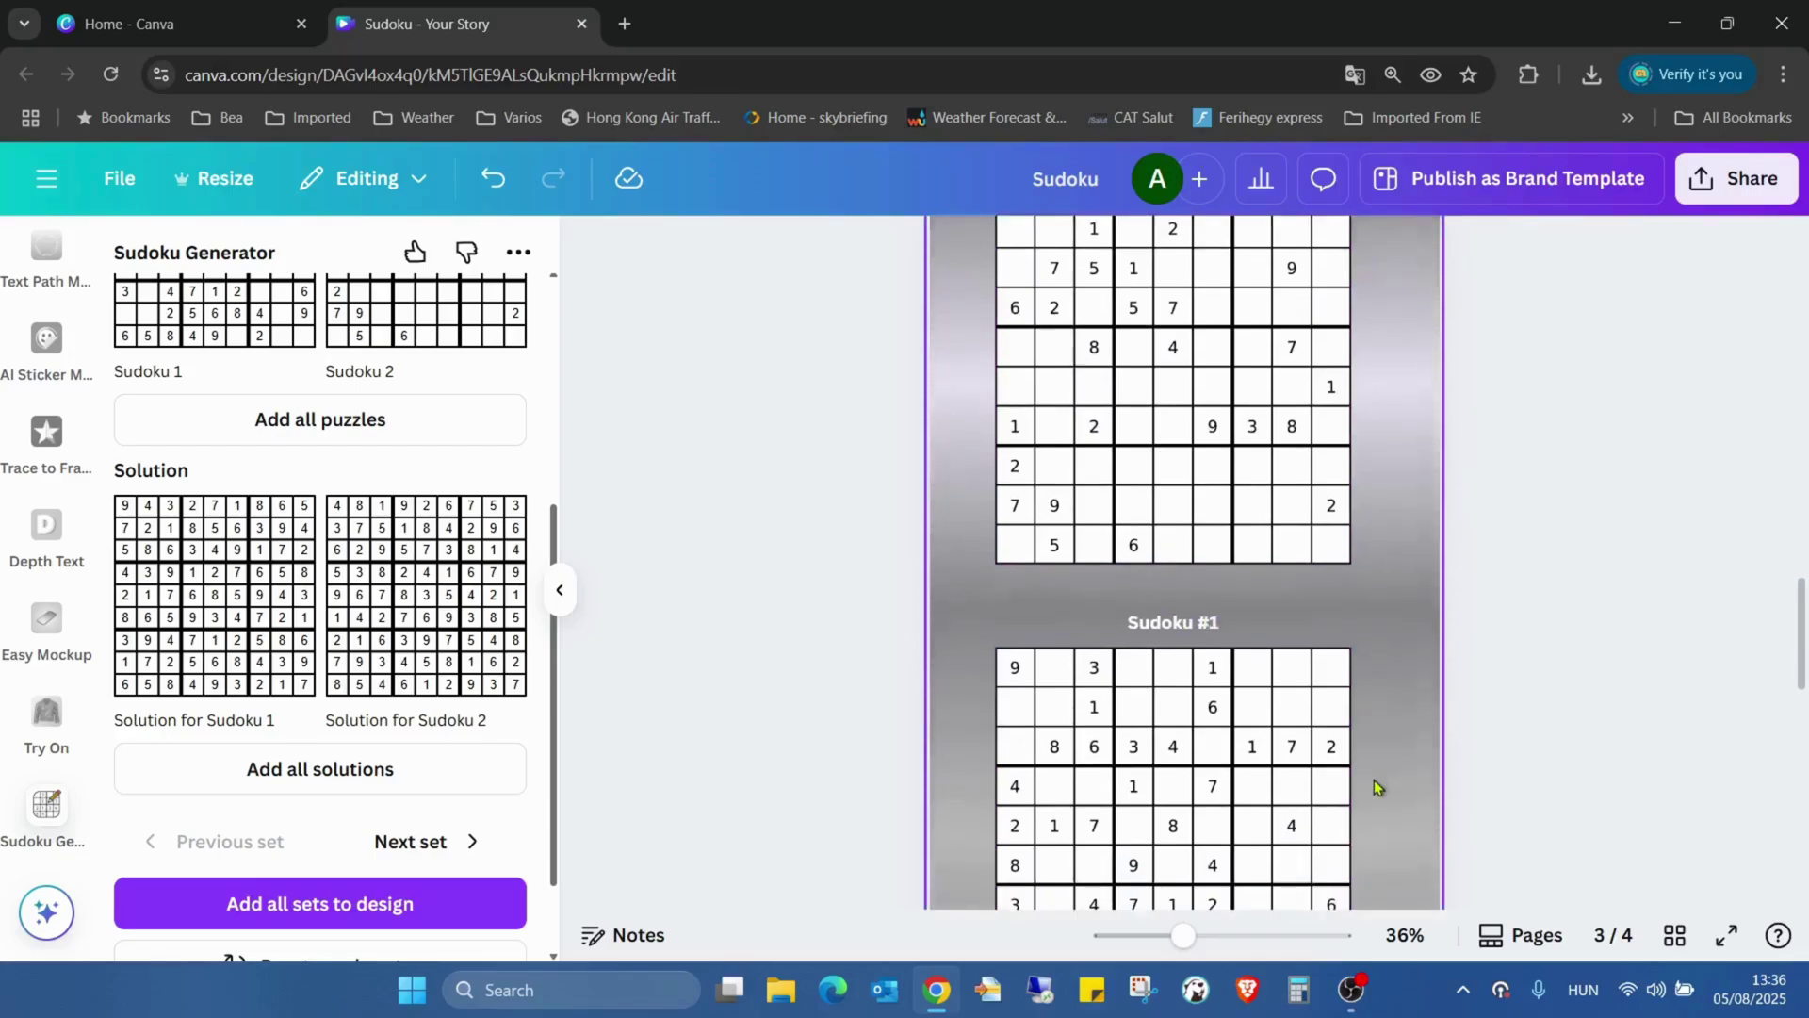
Present the design full screen, stepping to the solutions page and back to the puzzles
click(1725, 938)
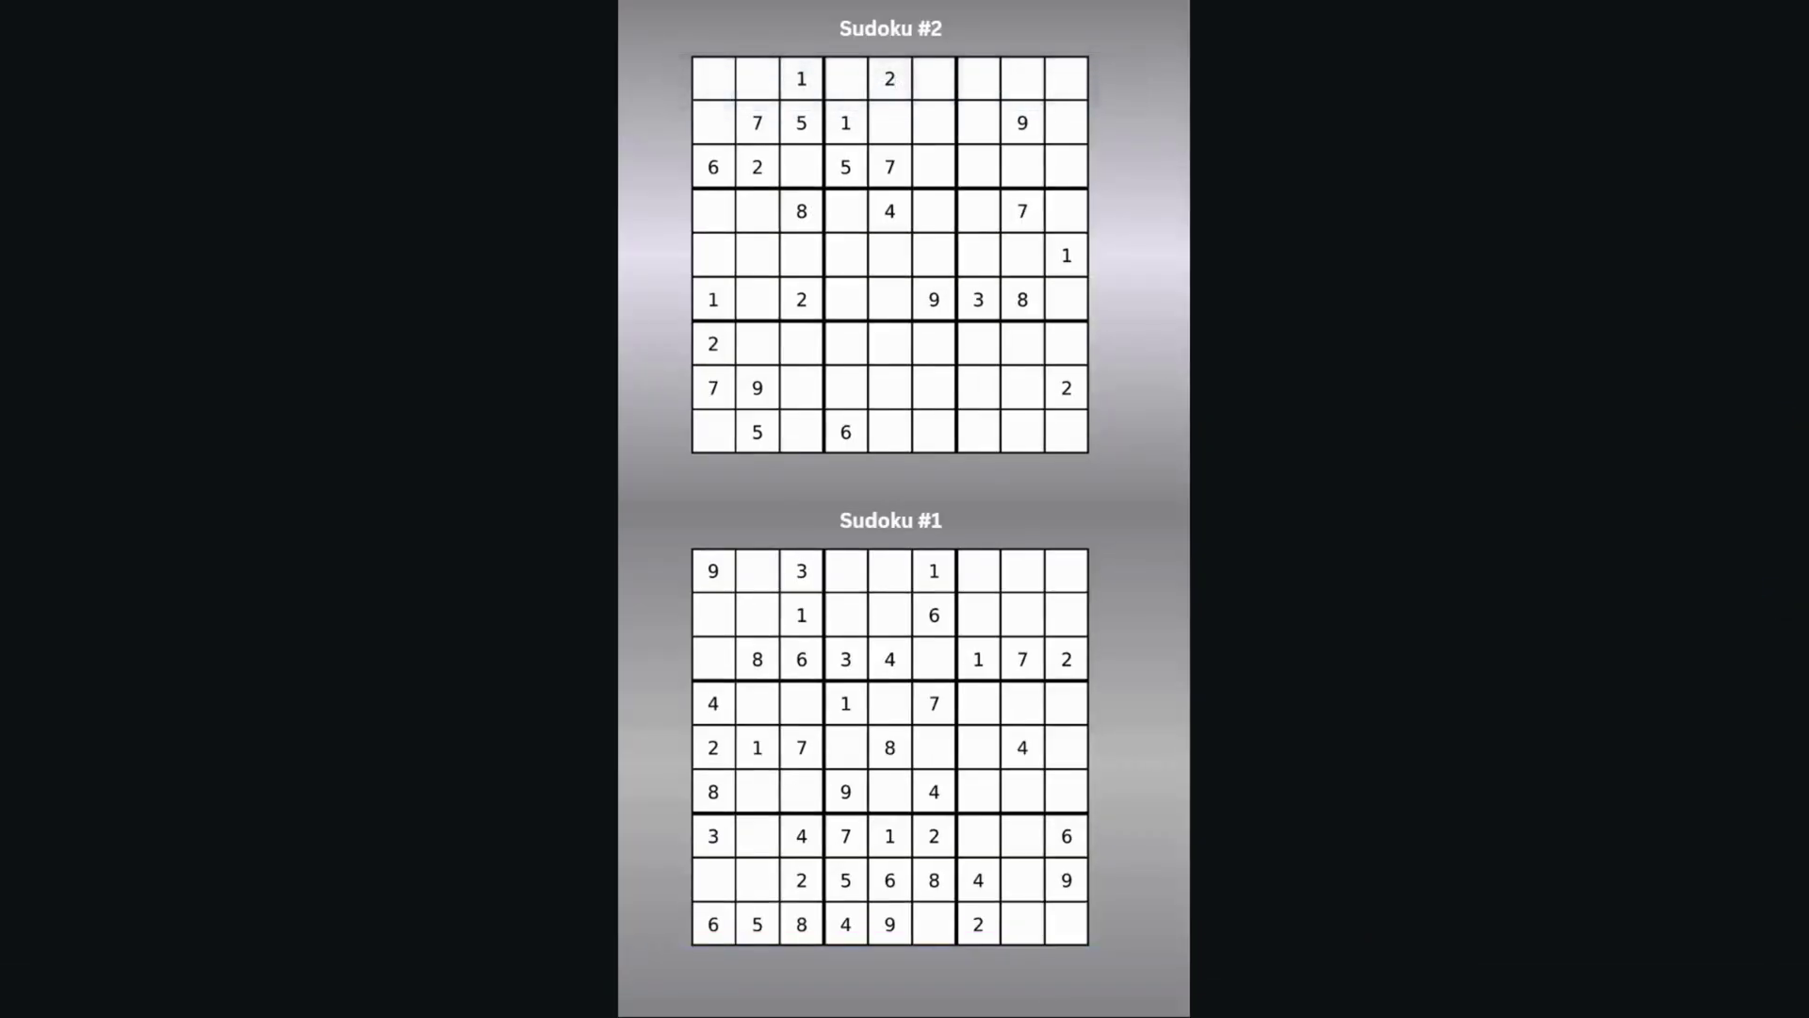
key(Right)
key(Left)
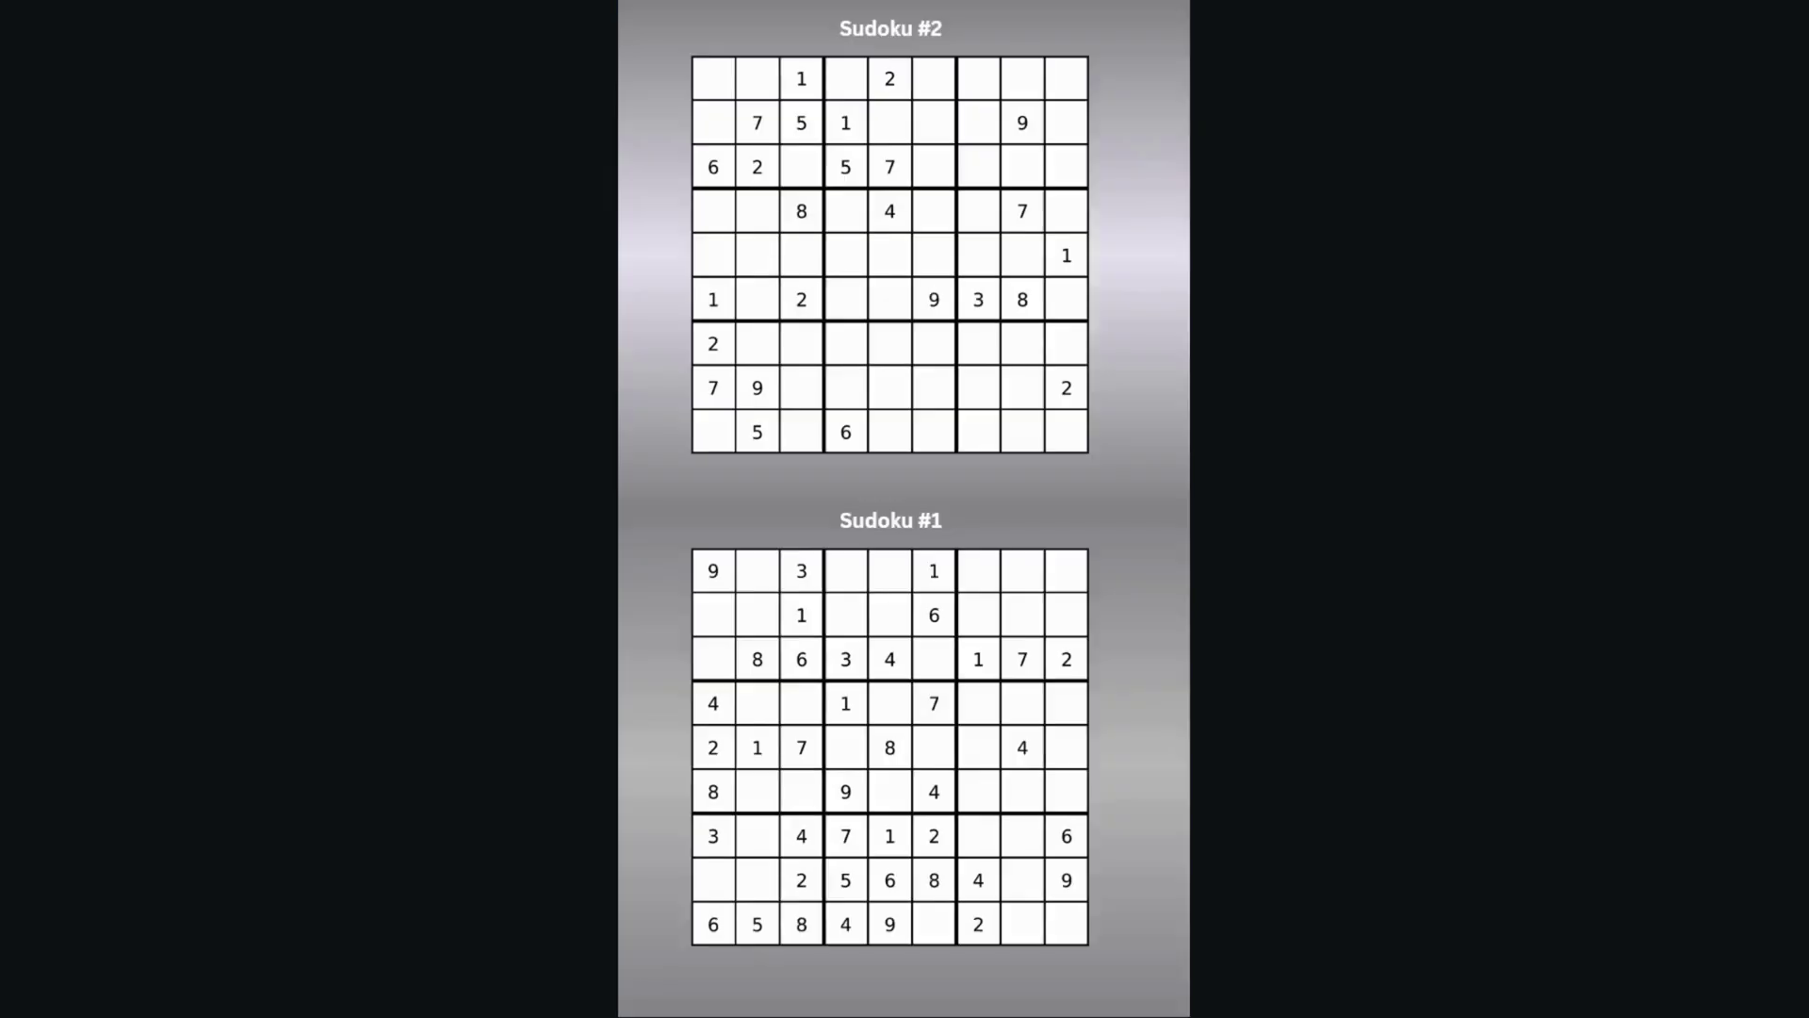